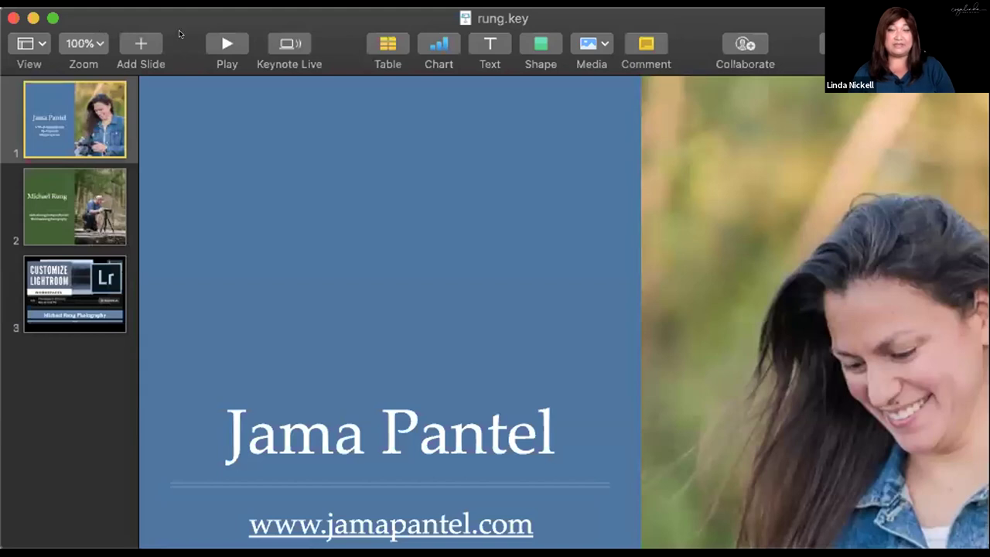
Select the first slide of the three-slide Keynote deck and make the window full screen
{"action": "left_click", "coordinate": [52, 17]}
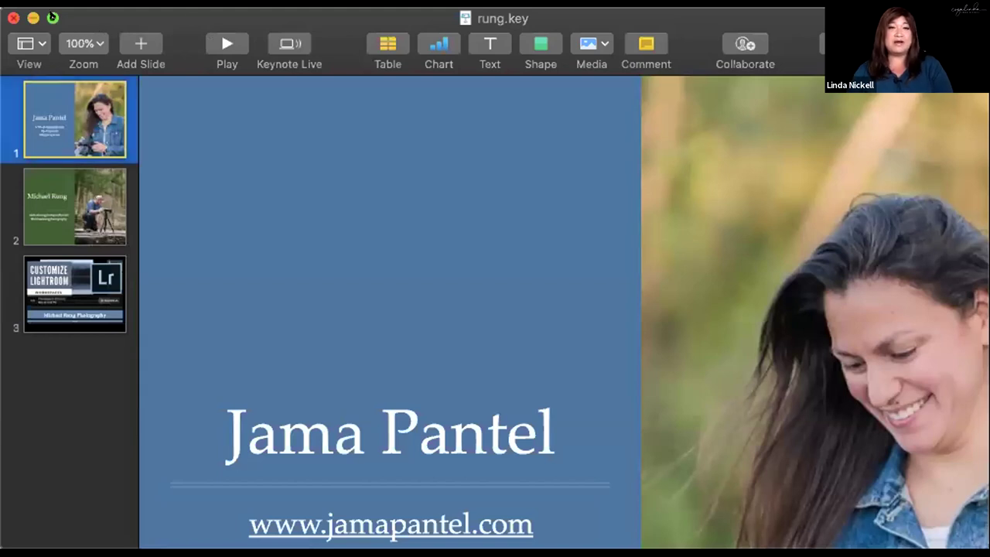
{"action": "left_click", "coordinate": [52, 17]}
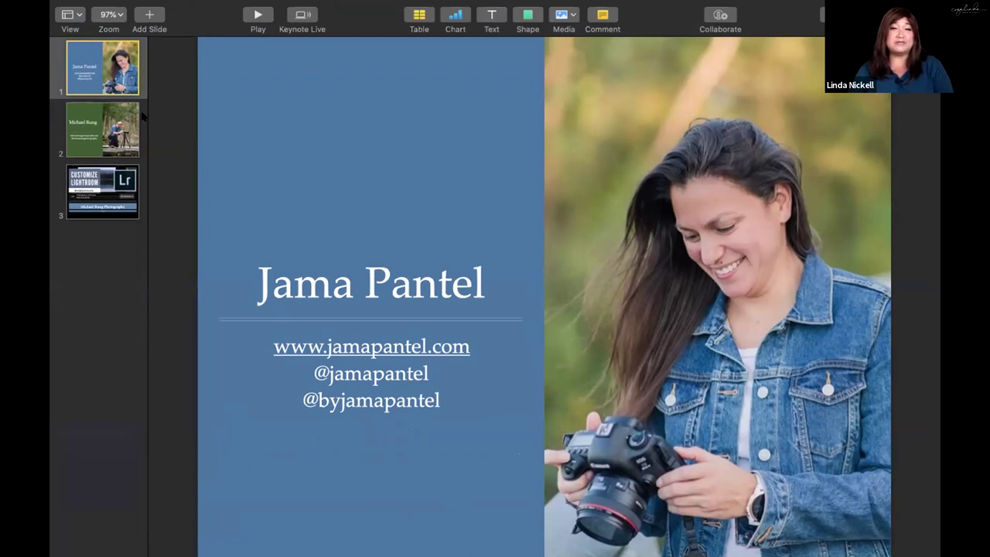
Show slide 2, the green photographer introduction with the tripod photo
{"action": "left_click", "coordinate": [120, 121]}
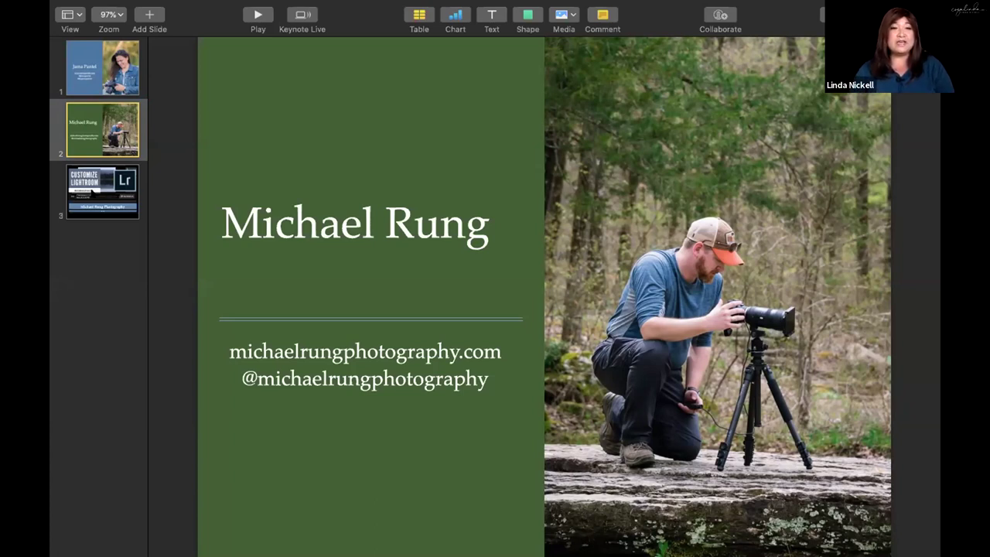
Go to slide 3, the Customize Lightroom slide
{"action": "left_click", "coordinate": [93, 189]}
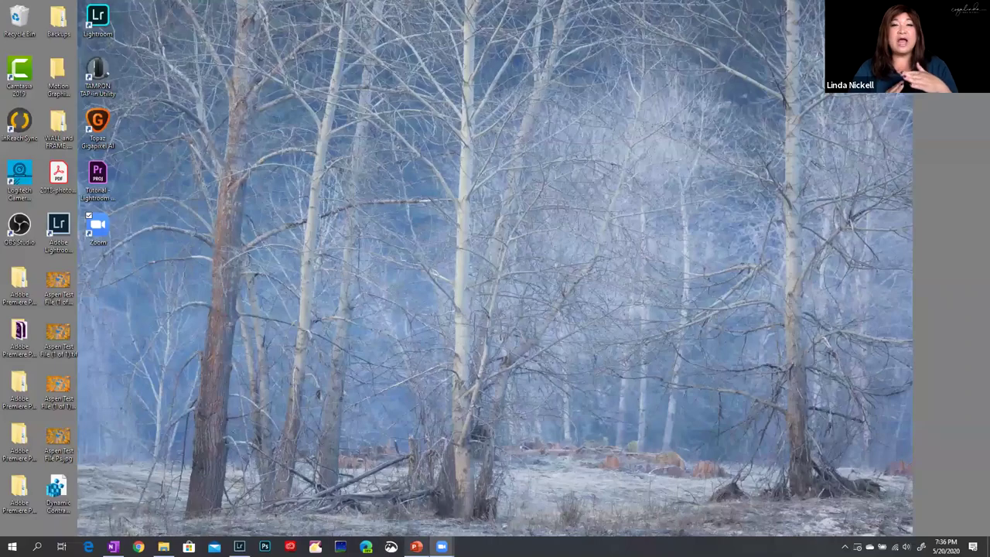
Bring up the photography deck, start the slide show from slide 1, and advance to About Me
{"action": "mouse_move", "coordinate": [416, 546]}
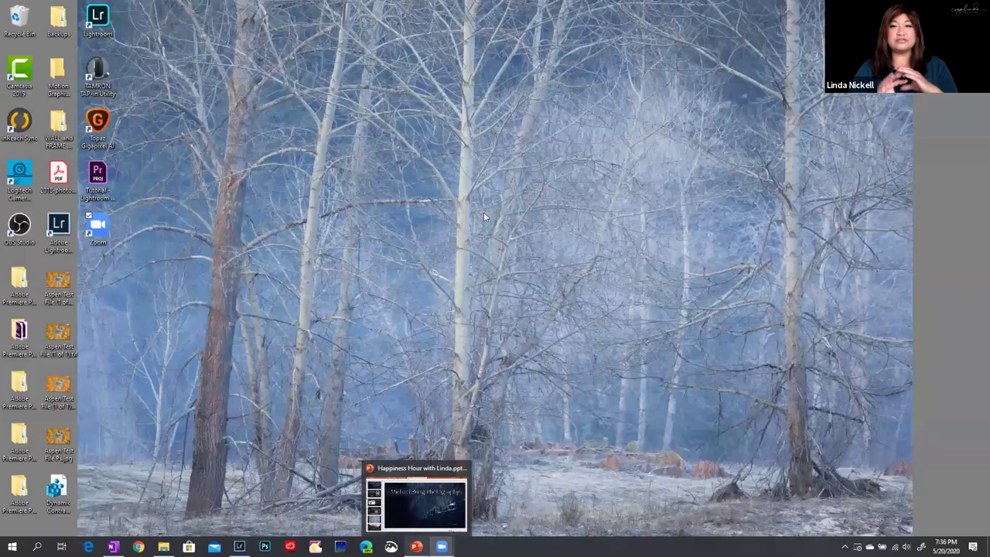
{"action": "key", "text": "alt+Tab"}
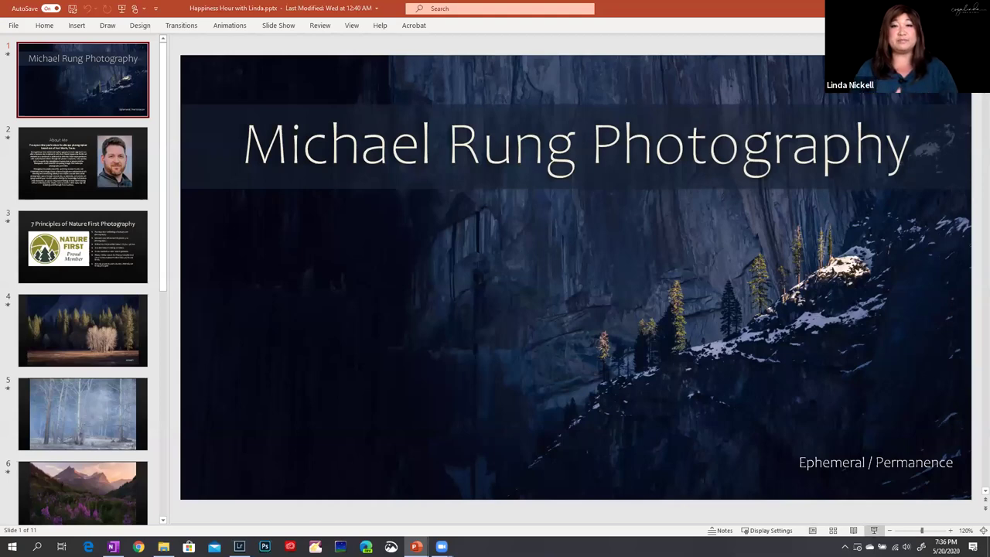
{"action": "key", "text": "F5"}
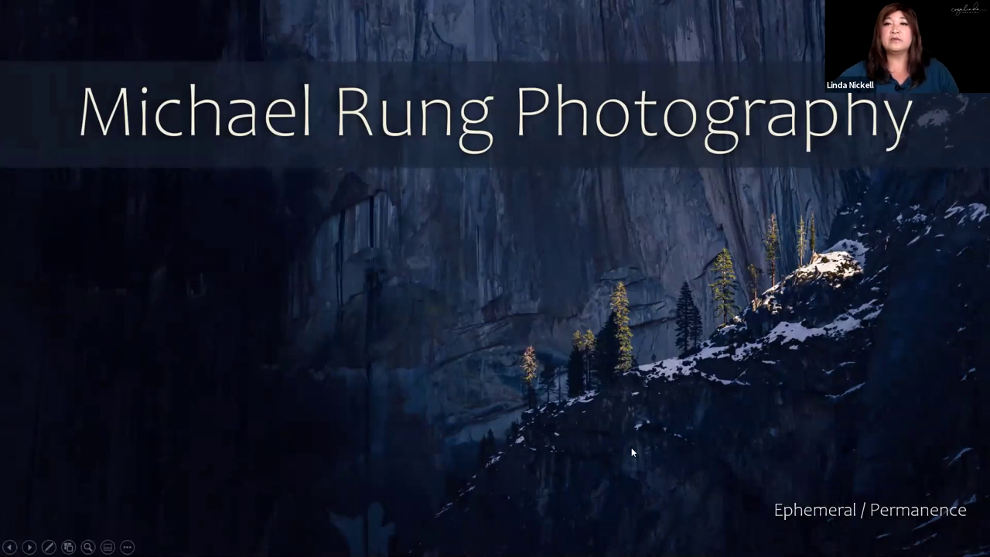
{"action": "left_click", "coordinate": [585, 432]}
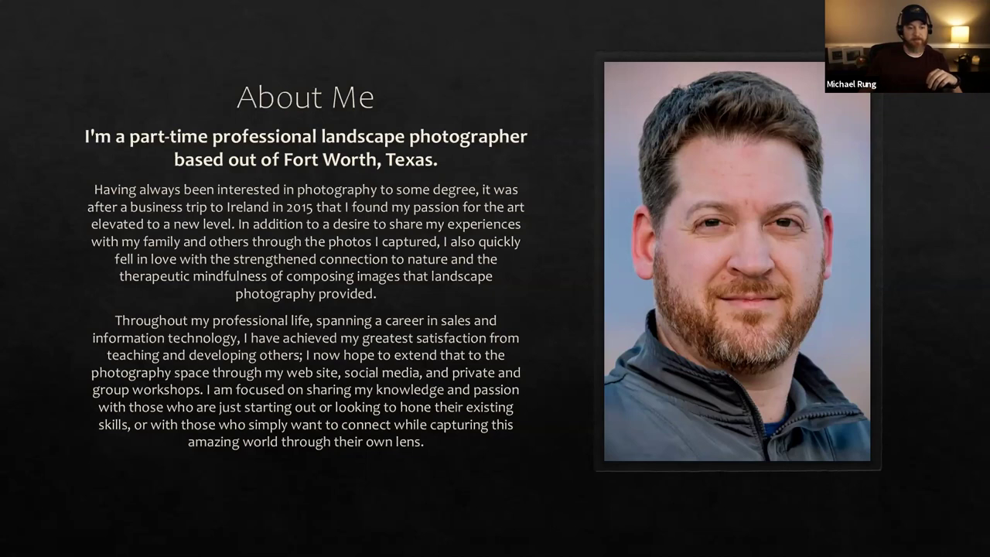
{"action": "key", "text": "Right"}
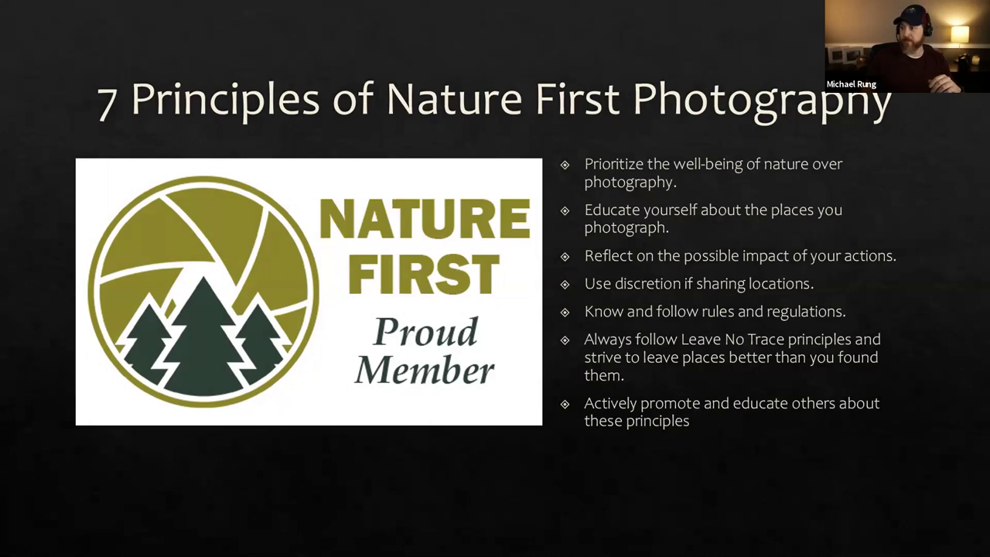
Advance the slide show to the Above Hot Creek Milky Way photo
{"action": "key", "text": "Right"}
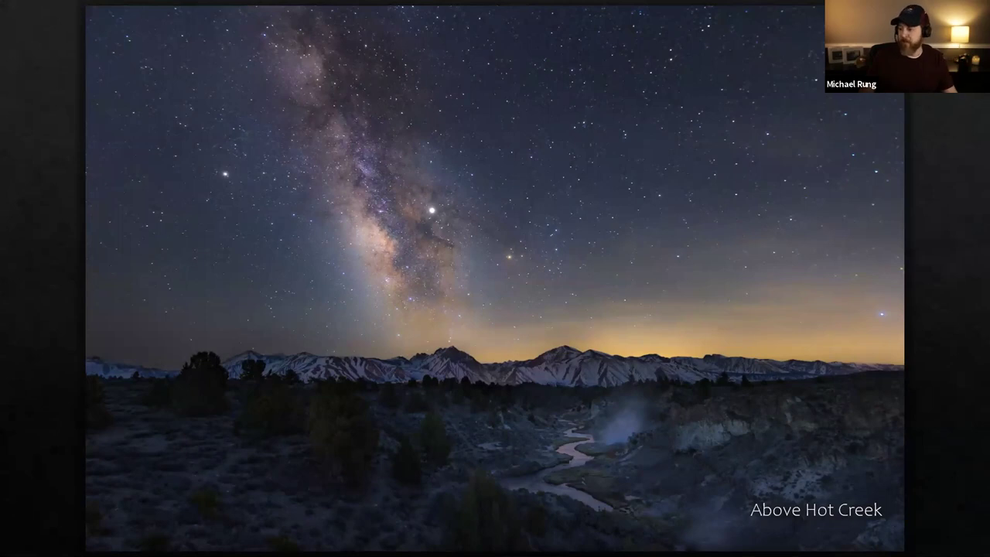
Advance to the agenda slide listing four numbered Lightroom topics
{"action": "key", "text": "Right"}
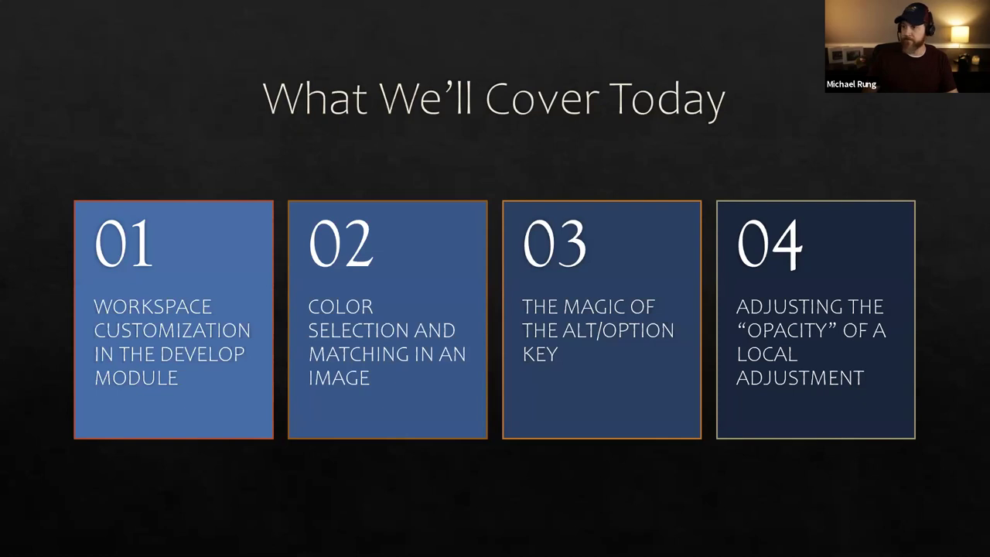
Advance to slide 9 'Let's Learn!', end the slide show, and switch to Lightroom Classic
{"action": "key", "text": "Right"}
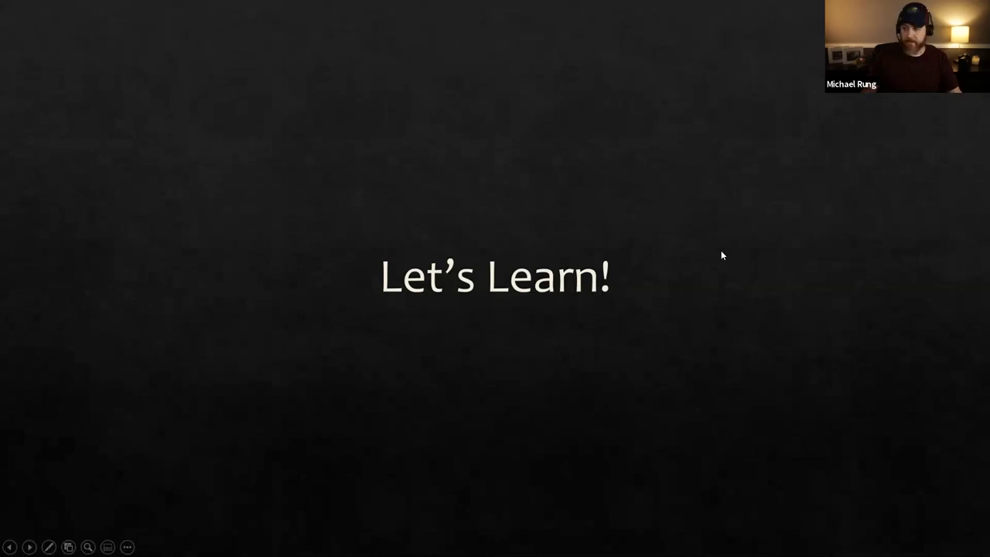
{"action": "key", "text": "Escape"}
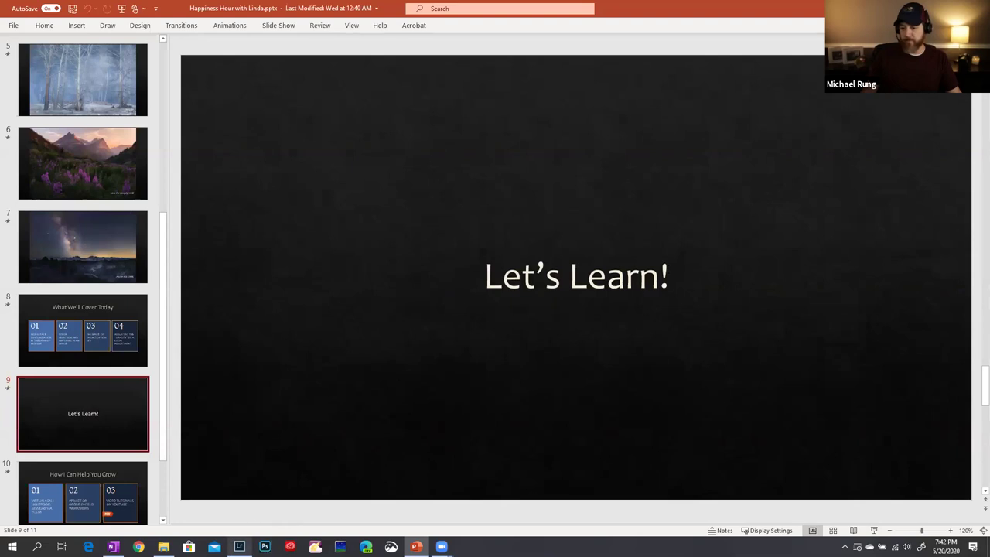
{"action": "left_click", "coordinate": [239, 546]}
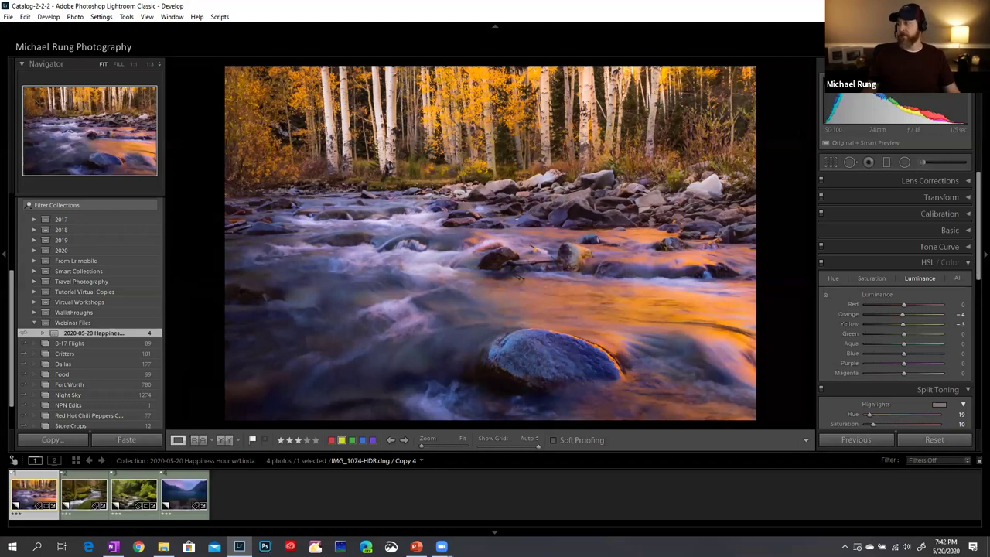
Use Expand All on the right-side Develop panels and scroll down toward Lens Corrections
{"action": "right_click", "coordinate": [928, 198]}
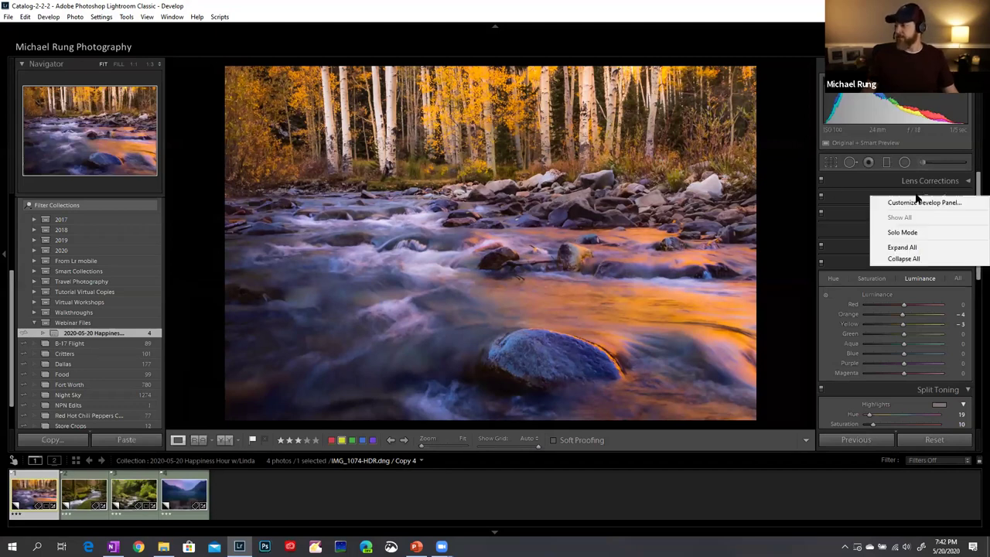
{"action": "left_click", "coordinate": [903, 248]}
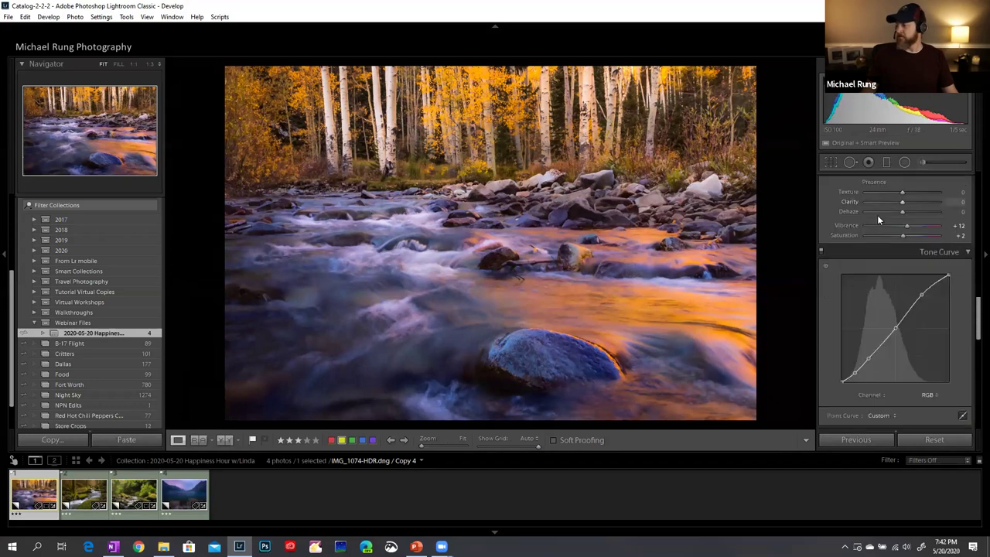
{"action": "scroll", "coordinate": [877, 274], "scroll_direction": "down", "scroll_amount": 10}
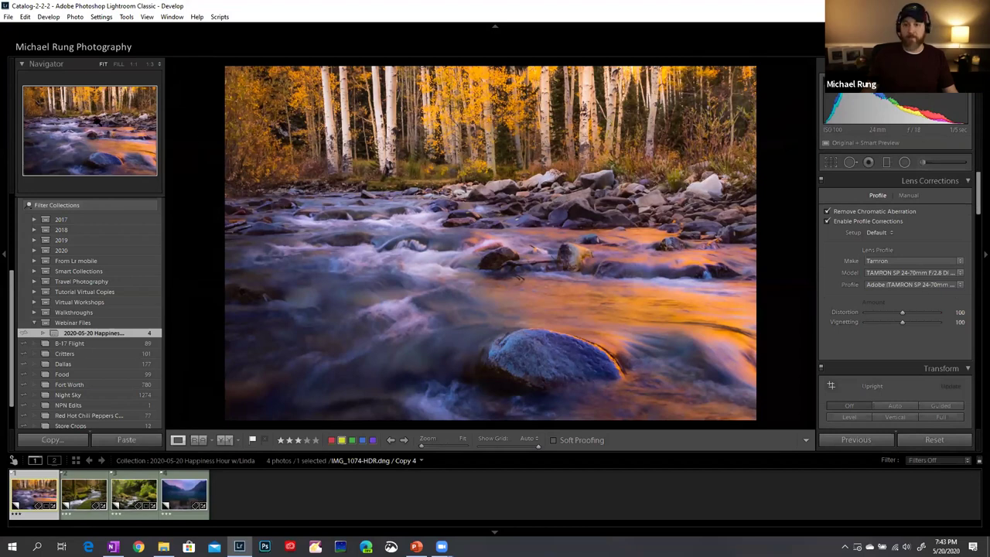
Scroll the left panel up to show Presets, Snapshots and History, previewing the Starting Point preset
{"action": "scroll", "coordinate": [60, 262], "scroll_direction": "up", "scroll_amount": 4}
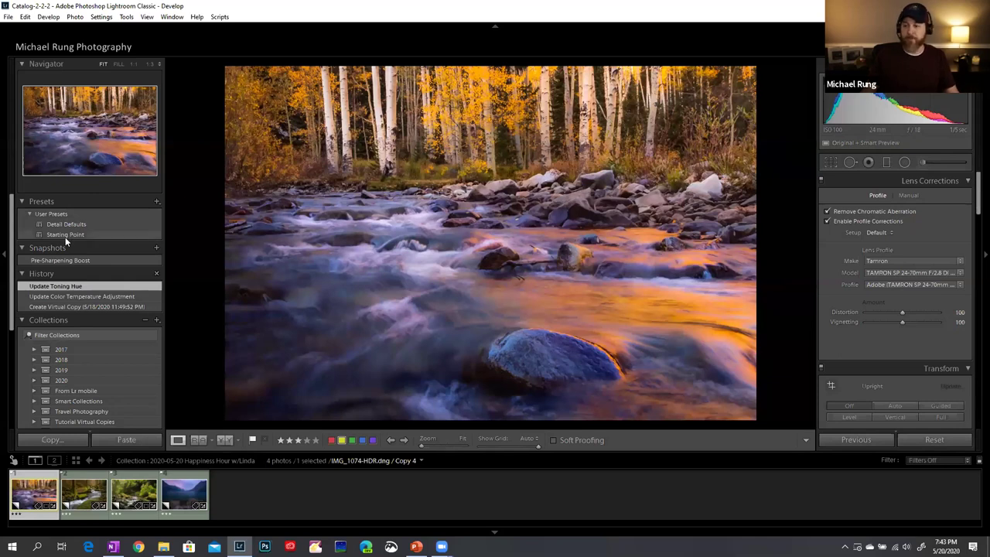
{"action": "mouse_move", "coordinate": [67, 239]}
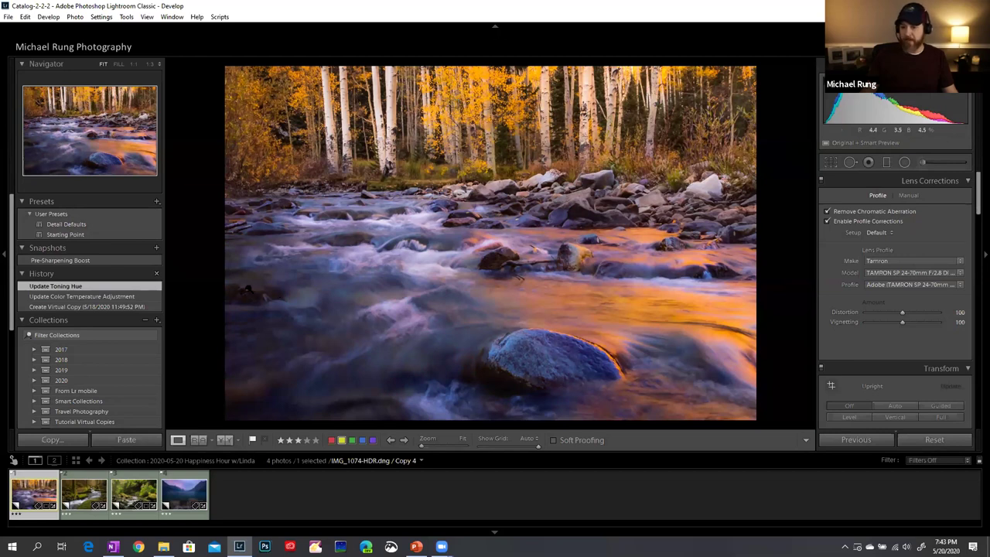
Collapse the identity plate bar above the photo and leave the left panel pinned open
{"action": "left_click", "coordinate": [4, 255]}
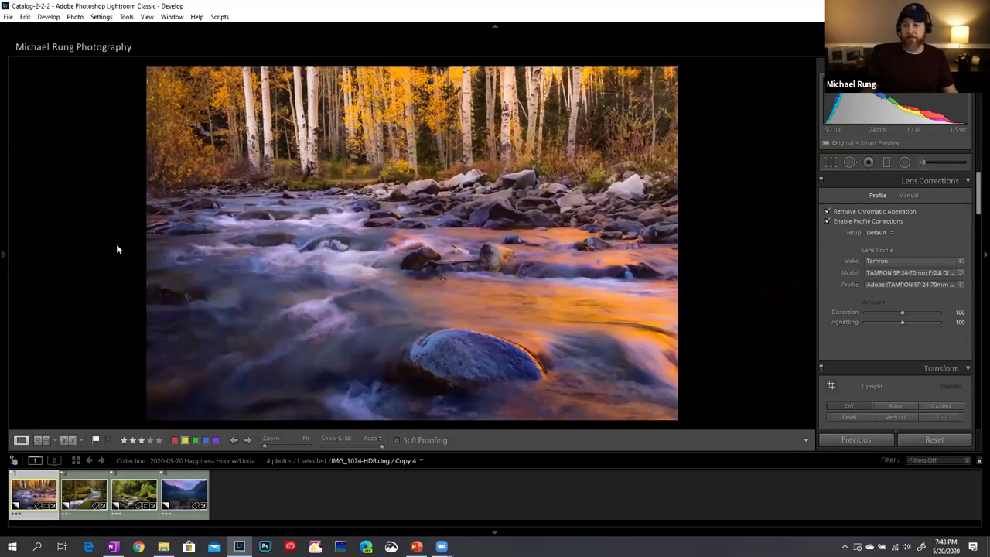
{"action": "mouse_move", "coordinate": [5, 256]}
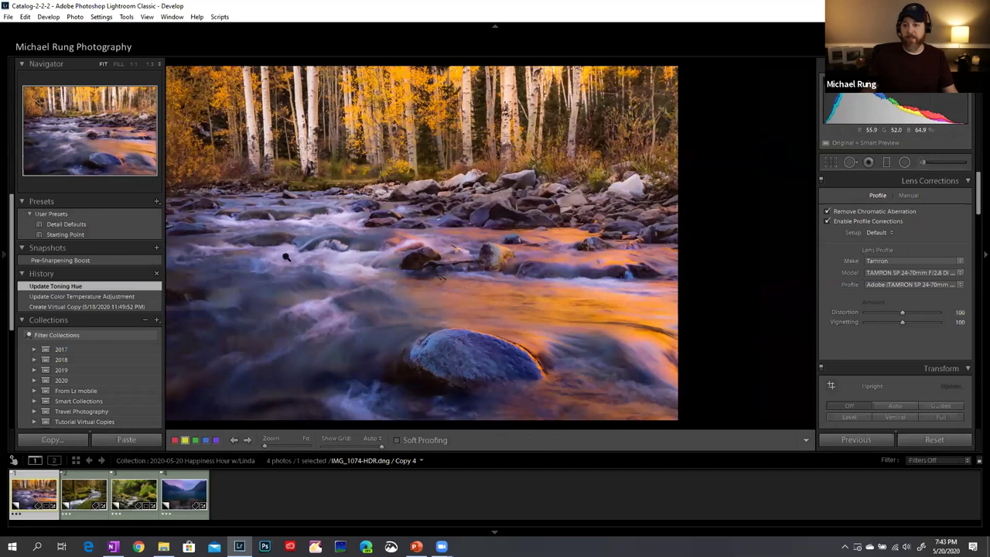
{"action": "left_click", "coordinate": [495, 26]}
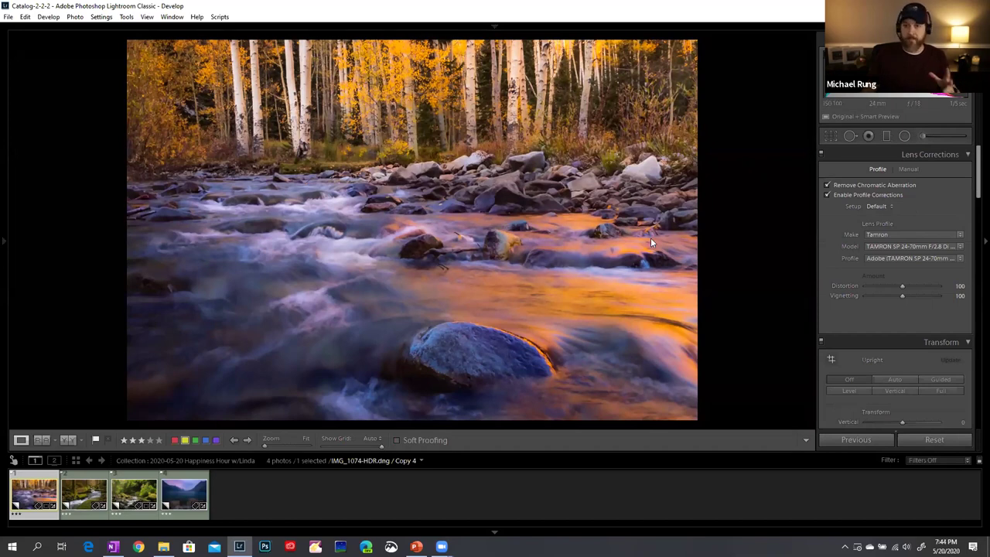
{"action": "left_click", "coordinate": [4, 244]}
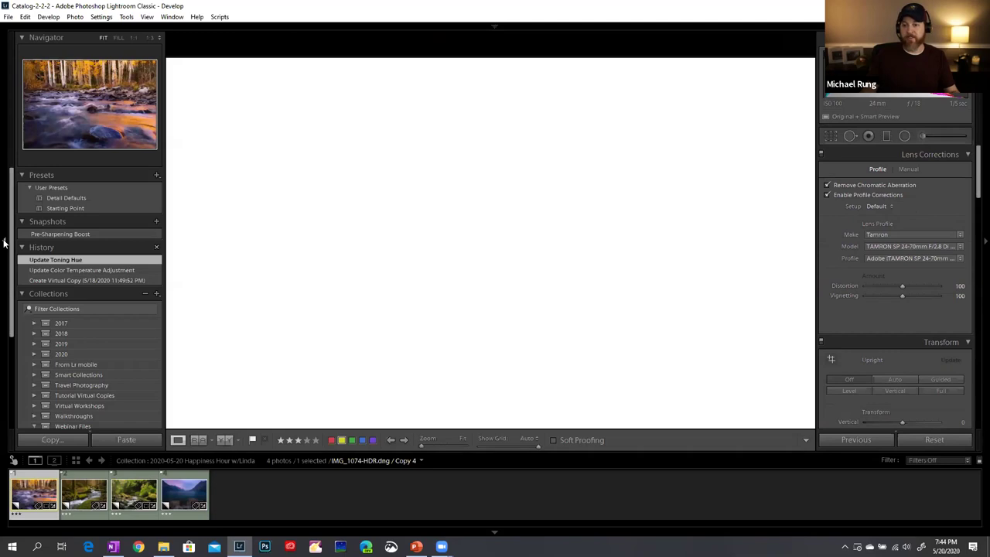
{"action": "left_click", "coordinate": [4, 244]}
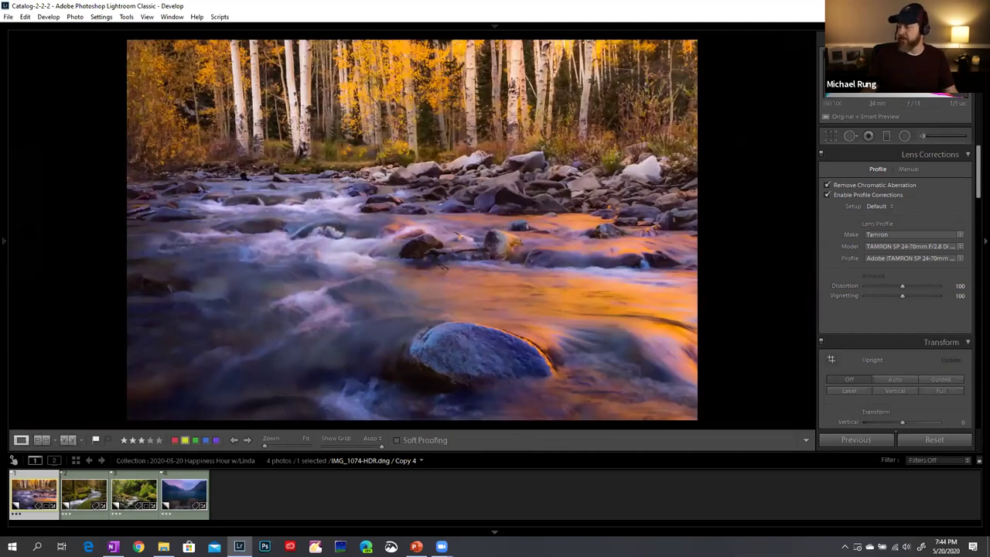
{"action": "left_click", "coordinate": [6, 244]}
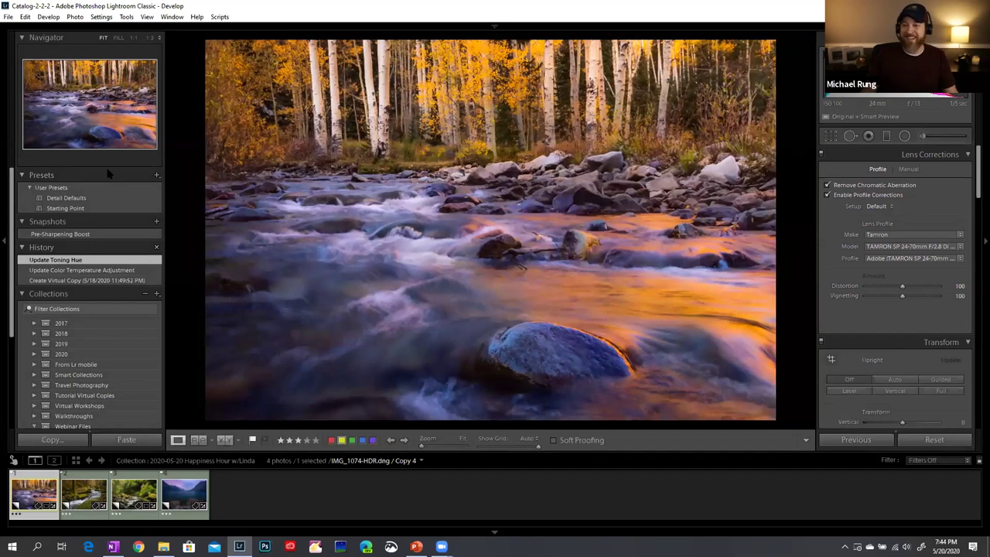
Collapse the Navigator panel and hide the Presets panel from the left side
{"action": "left_click", "coordinate": [23, 39]}
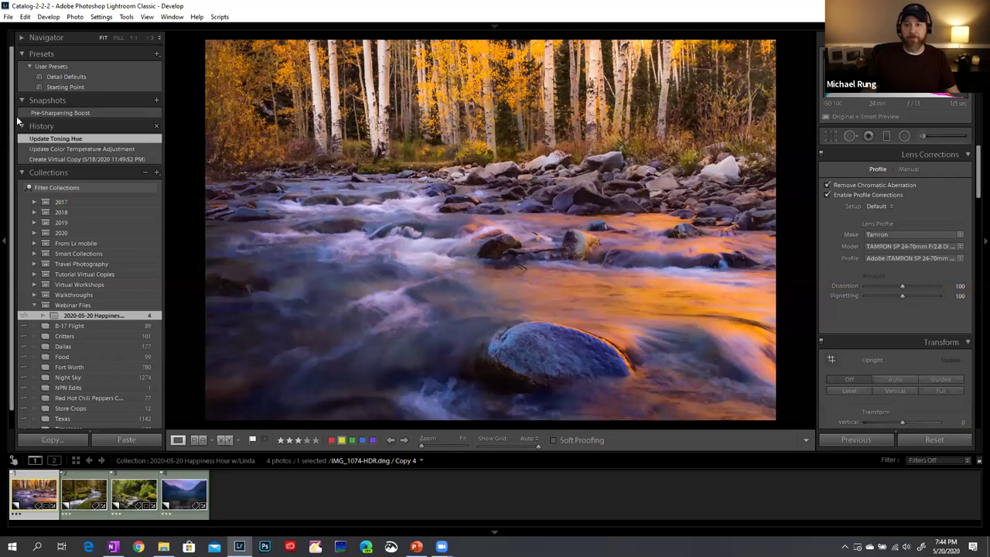
{"action": "right_click", "coordinate": [89, 51]}
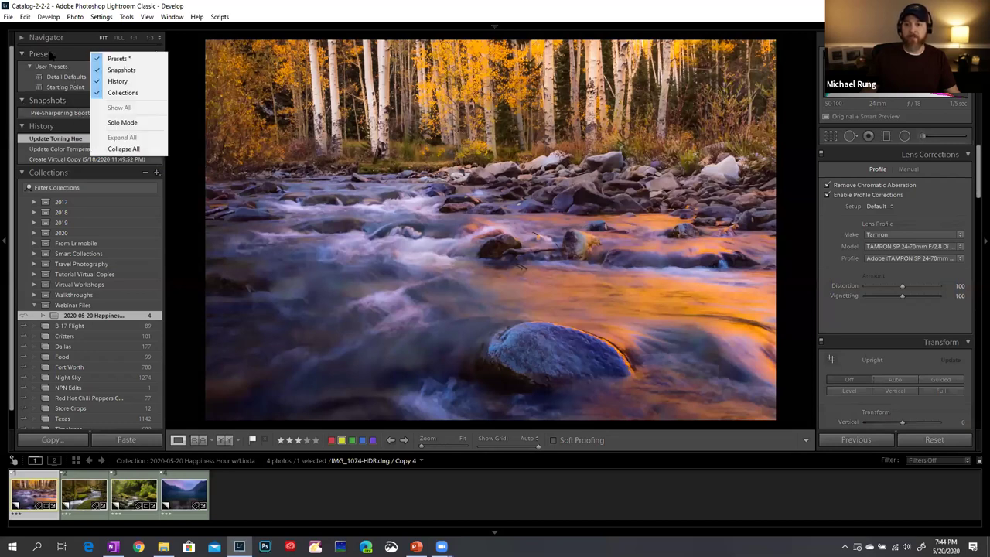
{"action": "right_click", "coordinate": [46, 127]}
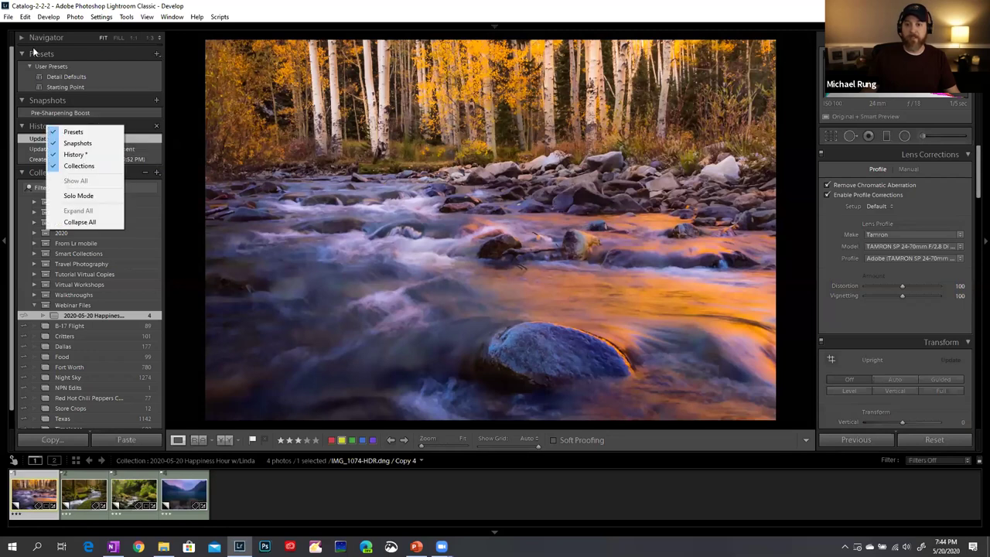
{"action": "left_click", "coordinate": [55, 135]}
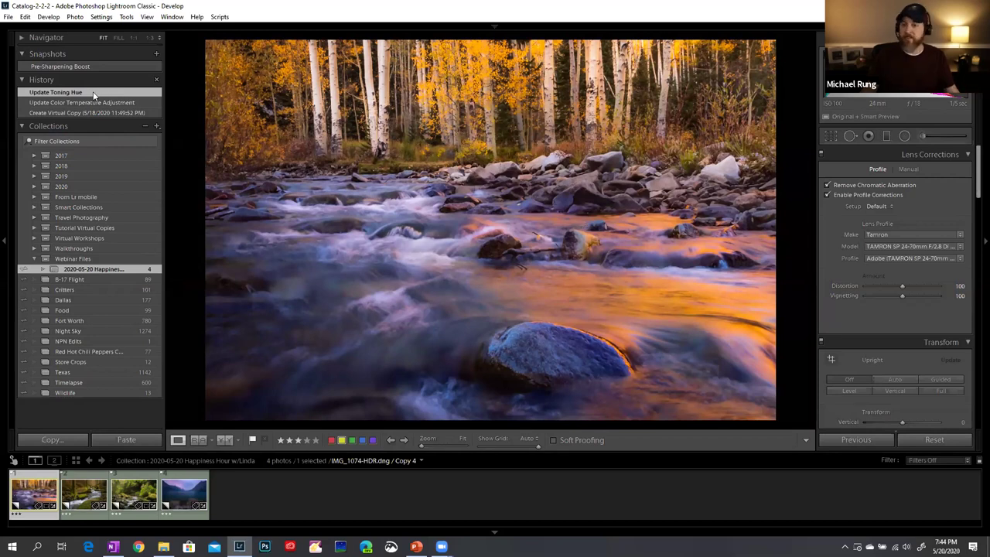
Turn on Solo Mode for the left panels, leaving only Snapshots expanded
{"action": "right_click", "coordinate": [60, 54]}
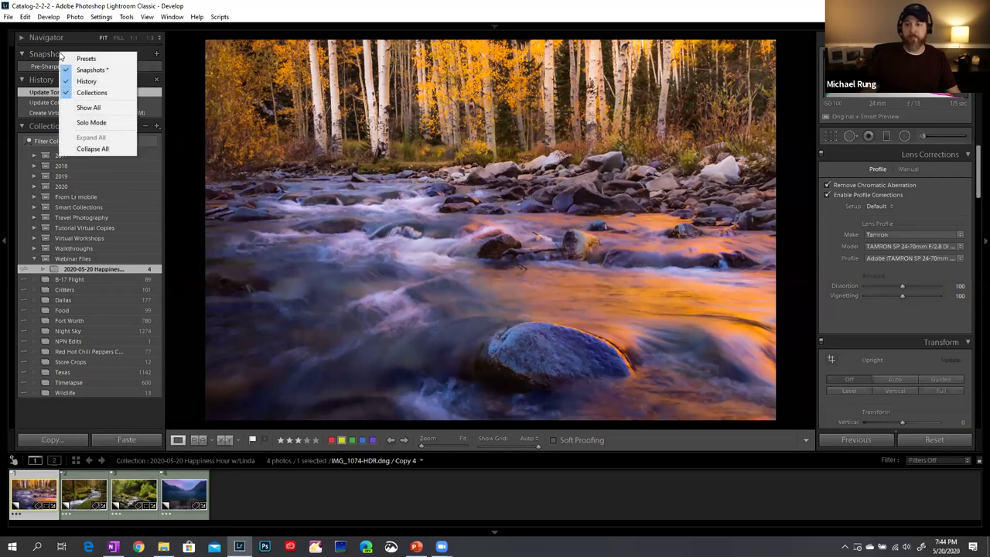
{"action": "left_click", "coordinate": [91, 123]}
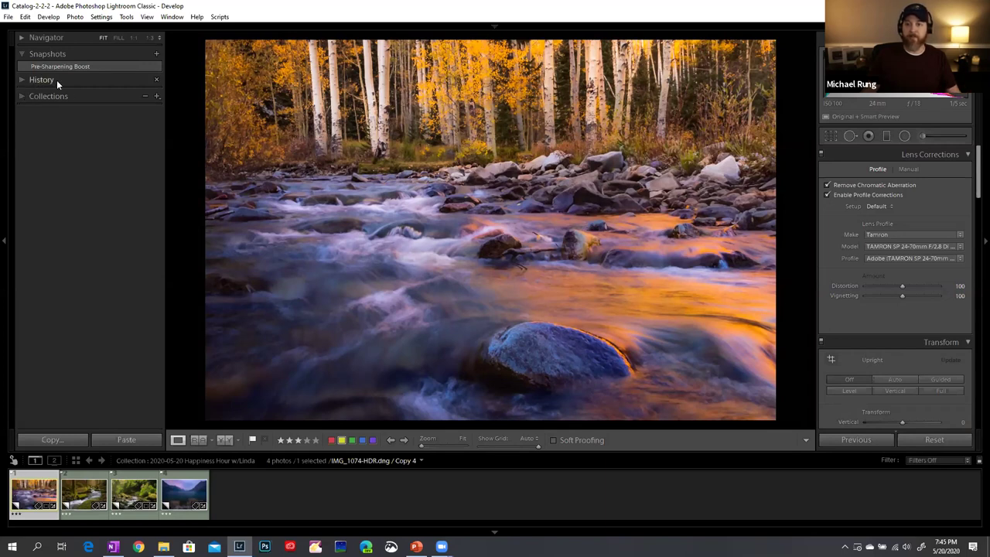
{"action": "left_click", "coordinate": [21, 54]}
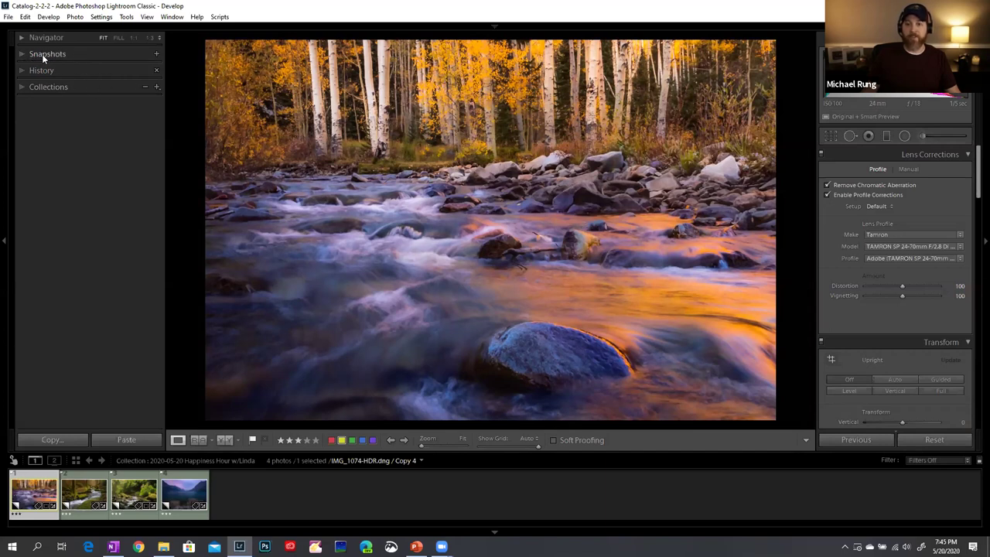
{"action": "left_click", "coordinate": [45, 87]}
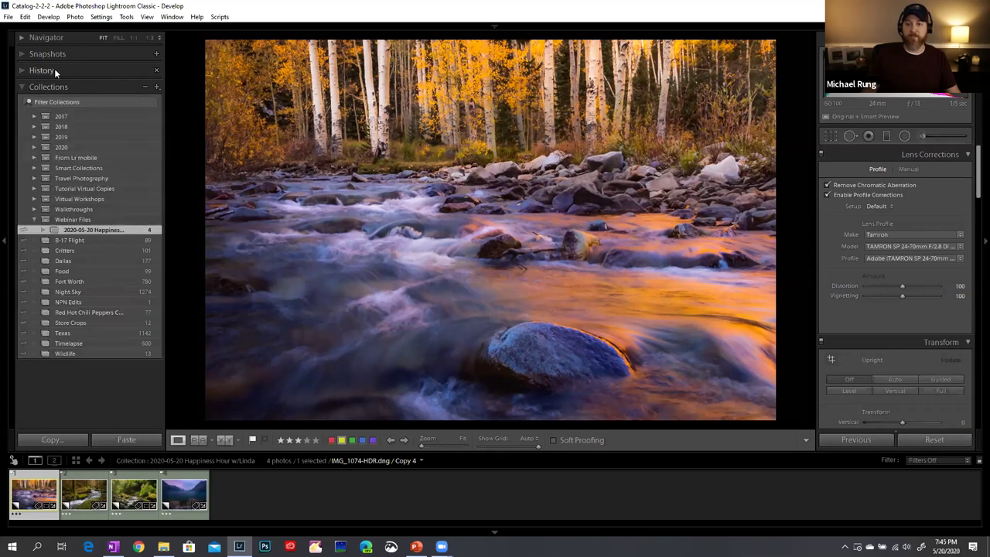
{"action": "left_click", "coordinate": [50, 54]}
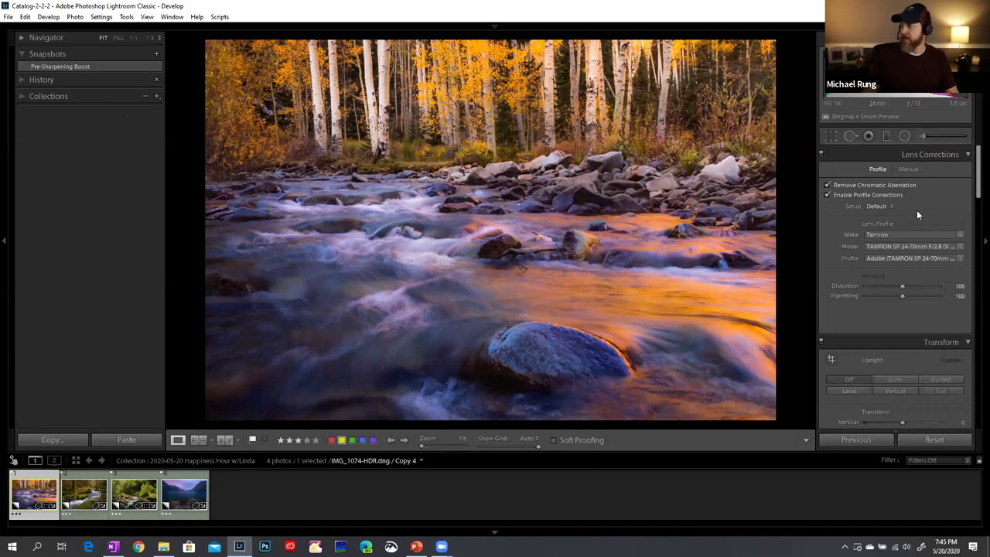
Enable Solo Mode for the Develop panels from the Lens Corrections header
{"action": "scroll", "coordinate": [916, 210], "scroll_direction": "down", "scroll_amount": 15}
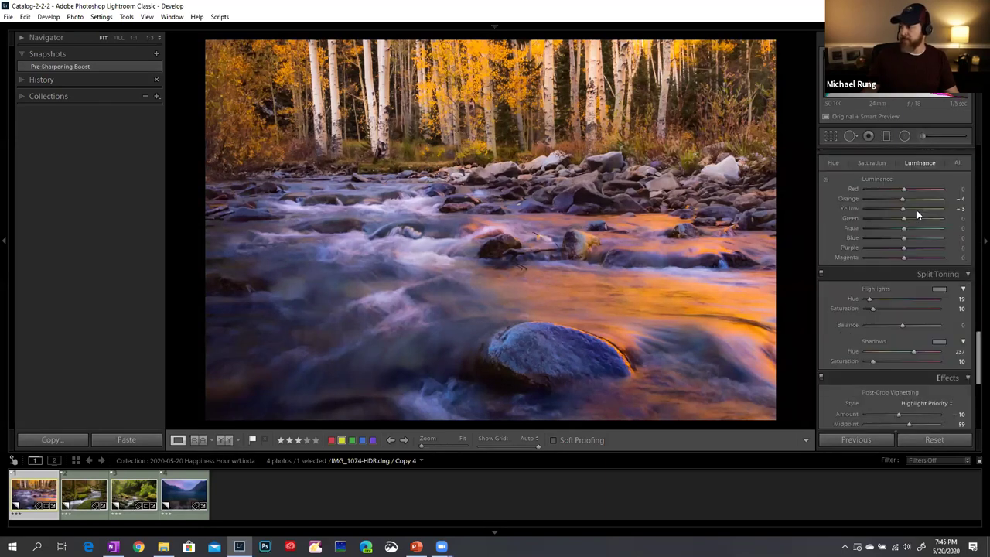
{"action": "scroll", "coordinate": [916, 209], "scroll_direction": "up", "scroll_amount": 5}
{"action": "scroll", "coordinate": [916, 210], "scroll_direction": "down", "scroll_amount": 3}
{"action": "scroll", "coordinate": [916, 210], "scroll_direction": "up", "scroll_amount": 3}
{"action": "scroll", "coordinate": [917, 209], "scroll_direction": "down", "scroll_amount": 6}
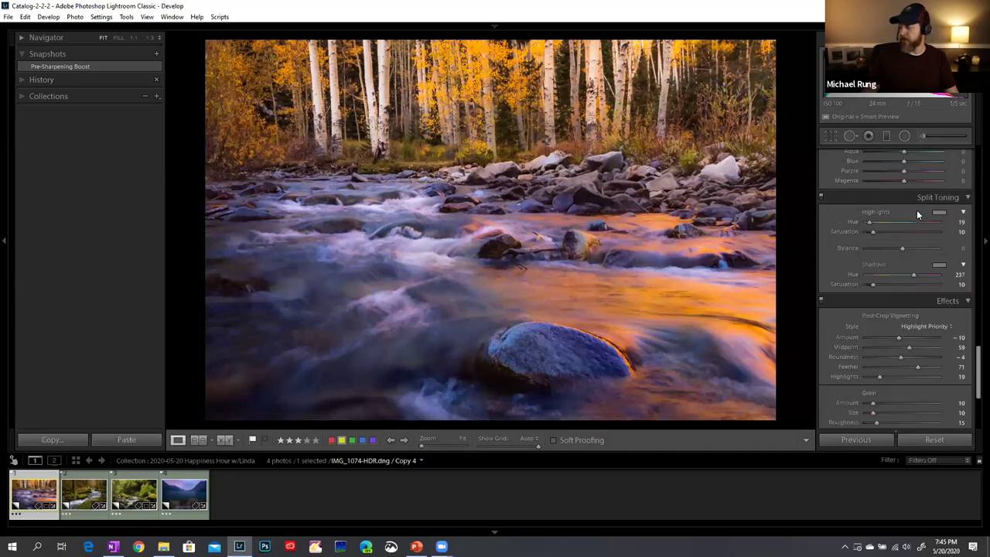
{"action": "scroll", "coordinate": [894, 310], "scroll_direction": "up", "scroll_amount": 5}
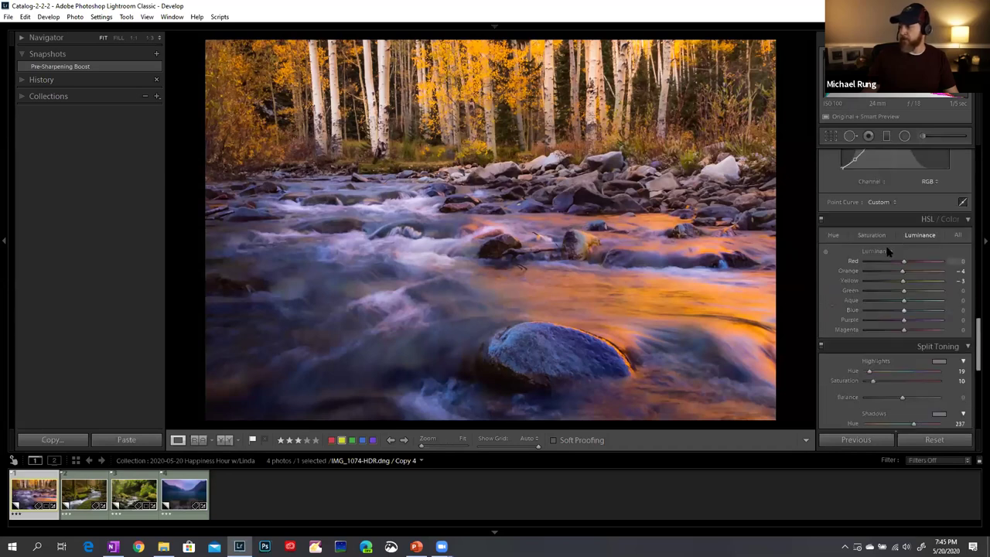
{"action": "scroll", "coordinate": [886, 260], "scroll_direction": "down", "scroll_amount": 5}
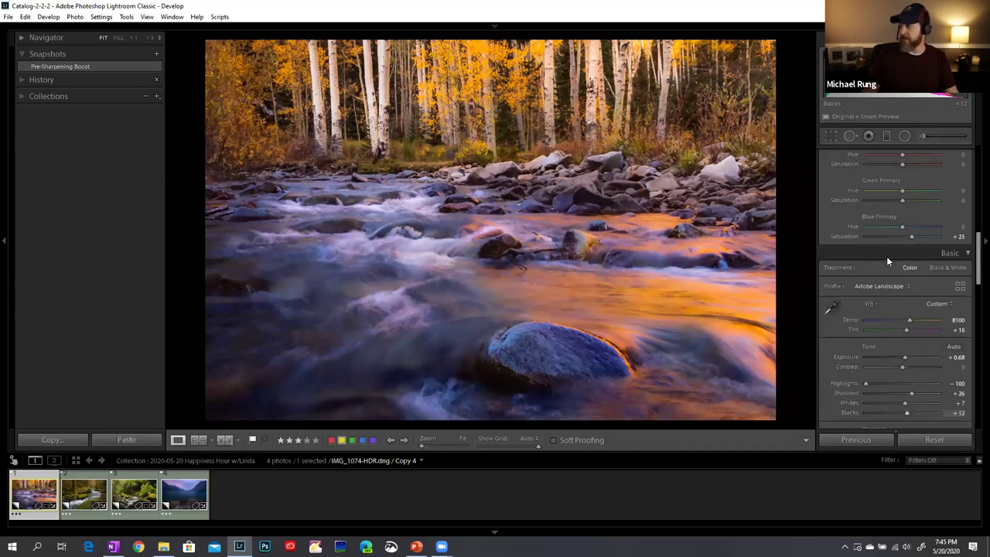
{"action": "scroll", "coordinate": [886, 256], "scroll_direction": "up", "scroll_amount": 6}
{"action": "scroll", "coordinate": [886, 256], "scroll_direction": "down", "scroll_amount": 6}
{"action": "scroll", "coordinate": [886, 256], "scroll_direction": "up", "scroll_amount": 3}
{"action": "scroll", "coordinate": [886, 256], "scroll_direction": "down", "scroll_amount": 5}
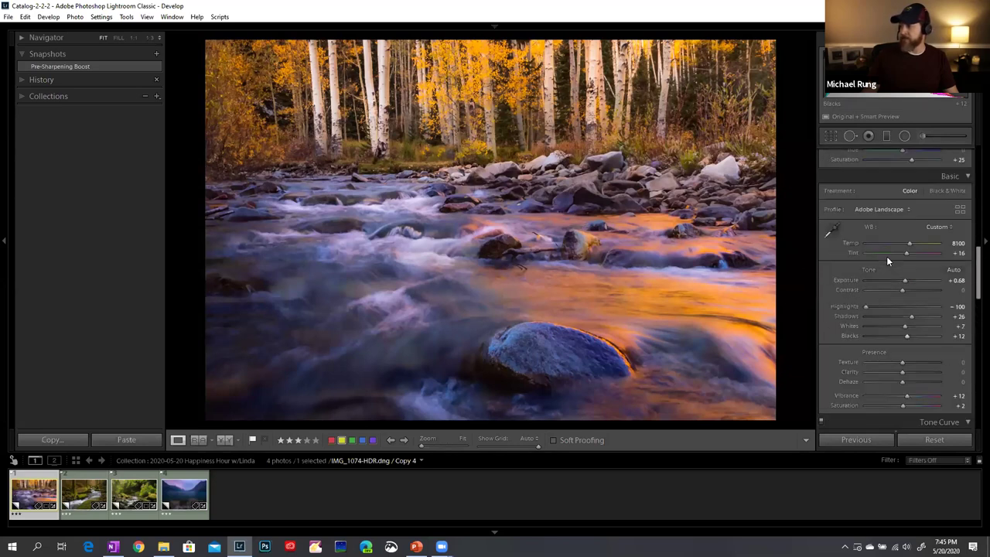
{"action": "right_click", "coordinate": [908, 153]}
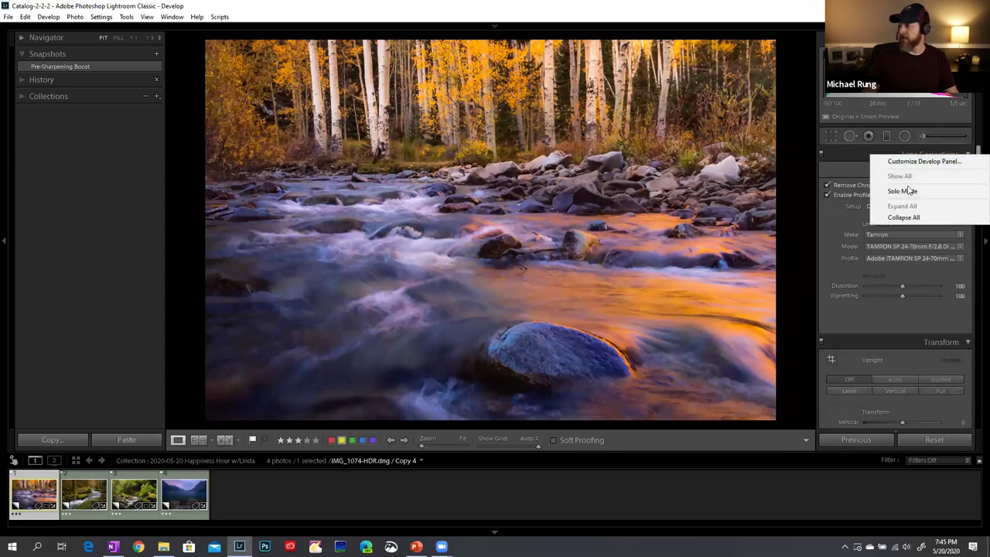
{"action": "left_click", "coordinate": [908, 191]}
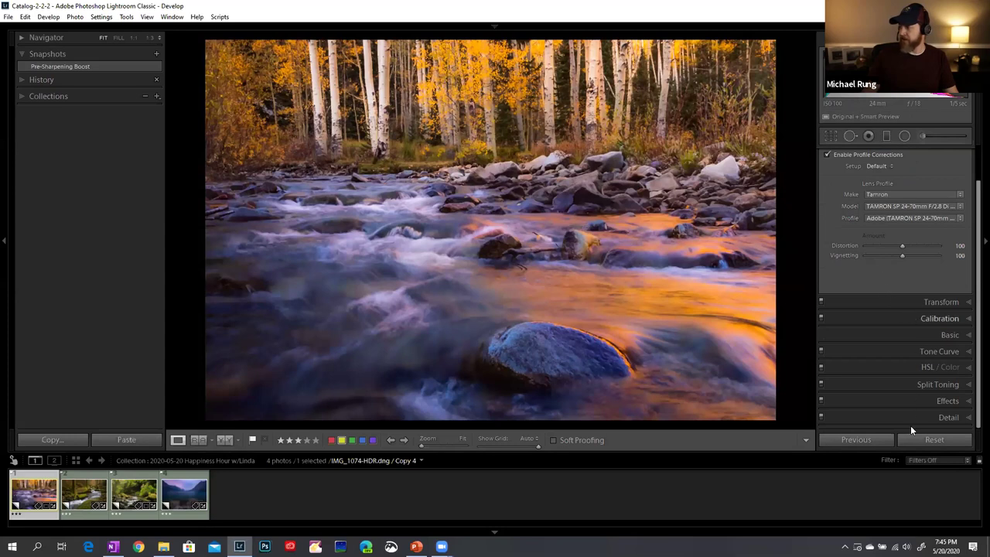
Open and close Basic, Transform, Tone Curve and Split Toning, leaving every panel collapsed
{"action": "scroll", "coordinate": [903, 343], "scroll_direction": "up", "scroll_amount": 1}
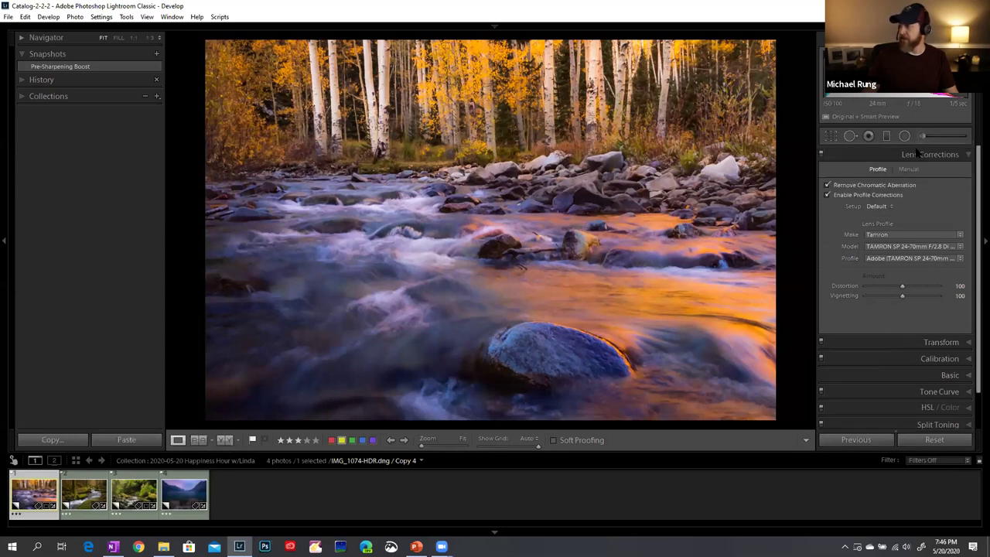
{"action": "left_click", "coordinate": [917, 153]}
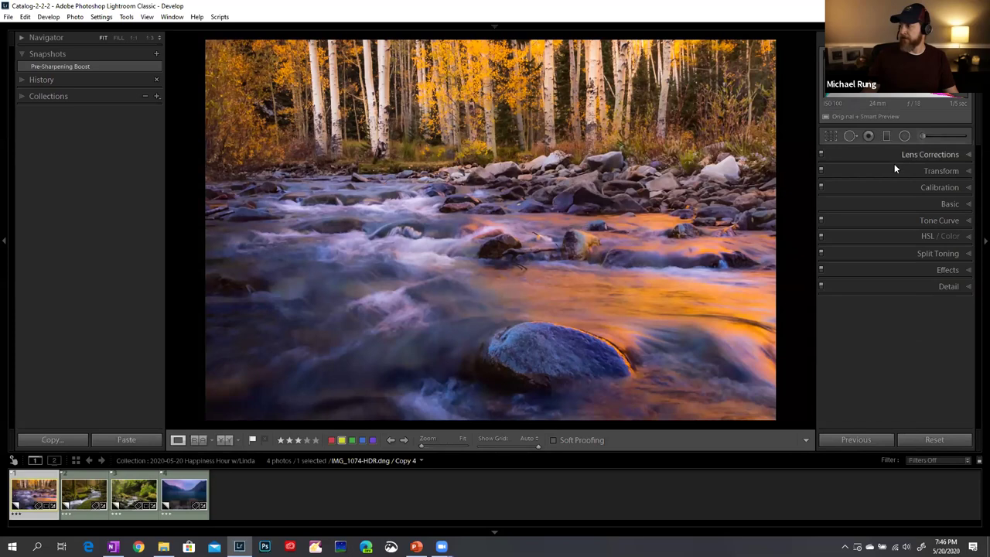
{"action": "left_click", "coordinate": [904, 204]}
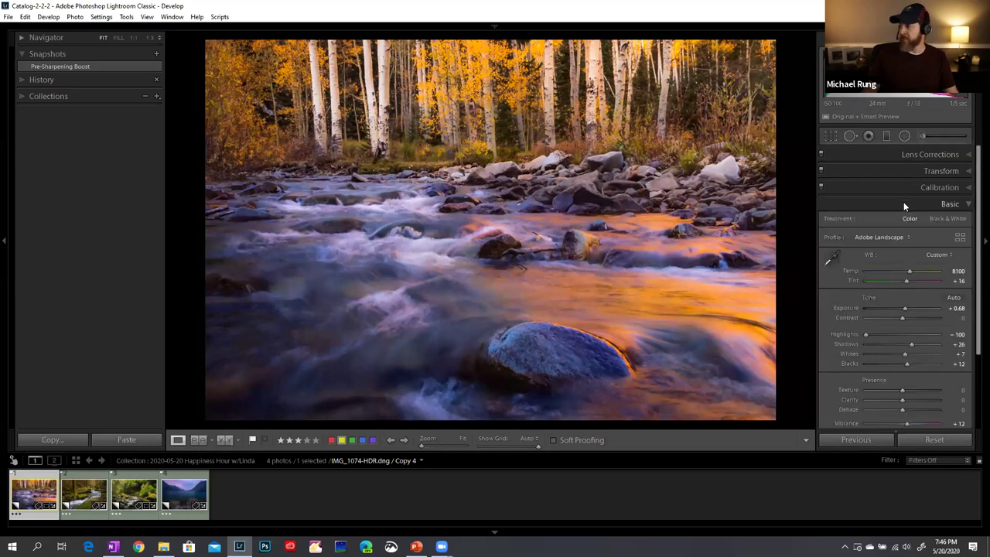
{"action": "left_click", "coordinate": [903, 202]}
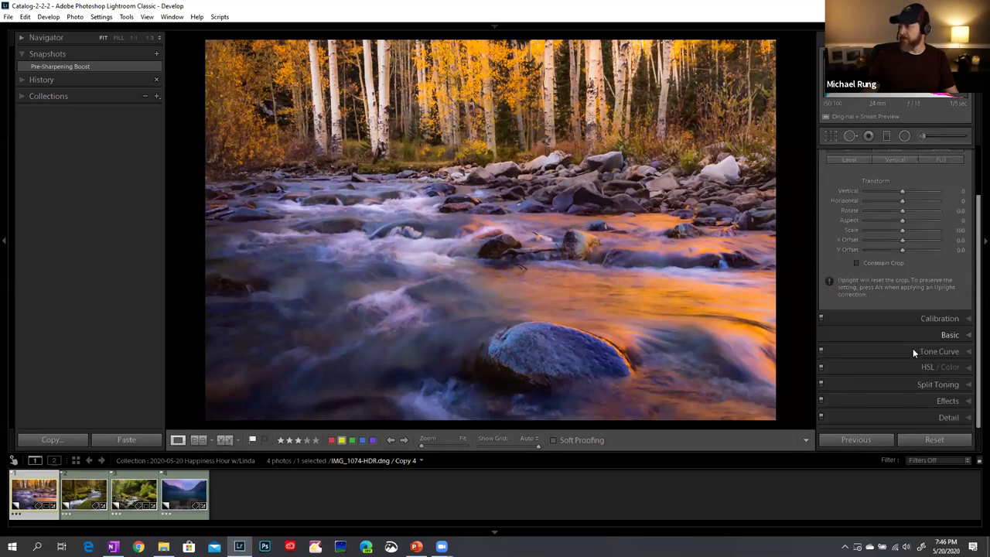
{"action": "left_click", "coordinate": [913, 350]}
{"action": "left_click", "coordinate": [911, 385]}
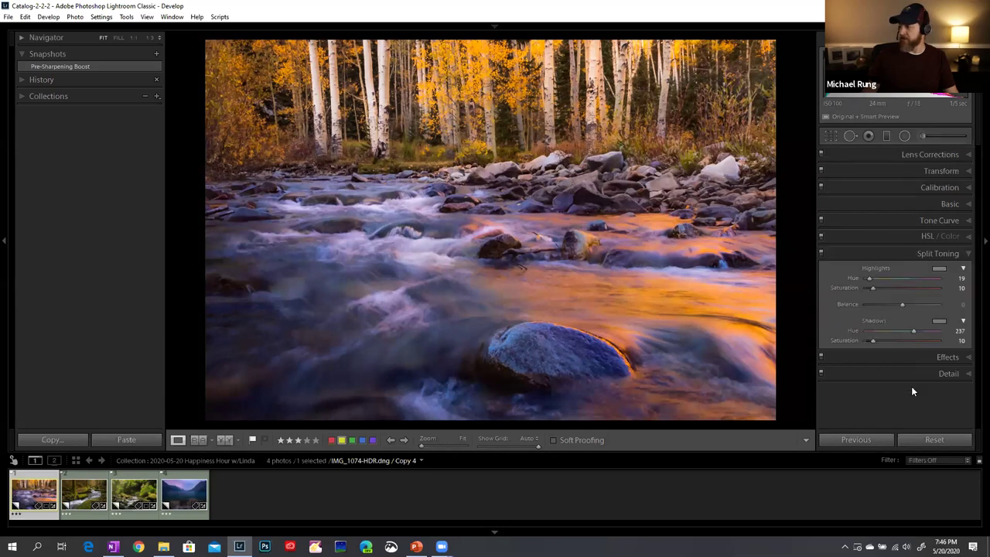
{"action": "left_click", "coordinate": [908, 253]}
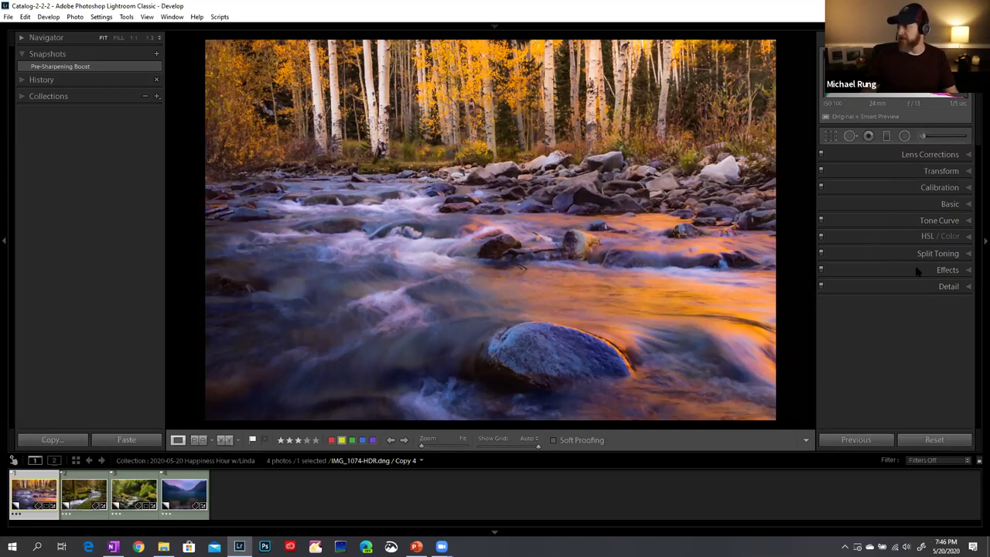
{"action": "right_click", "coordinate": [897, 172]}
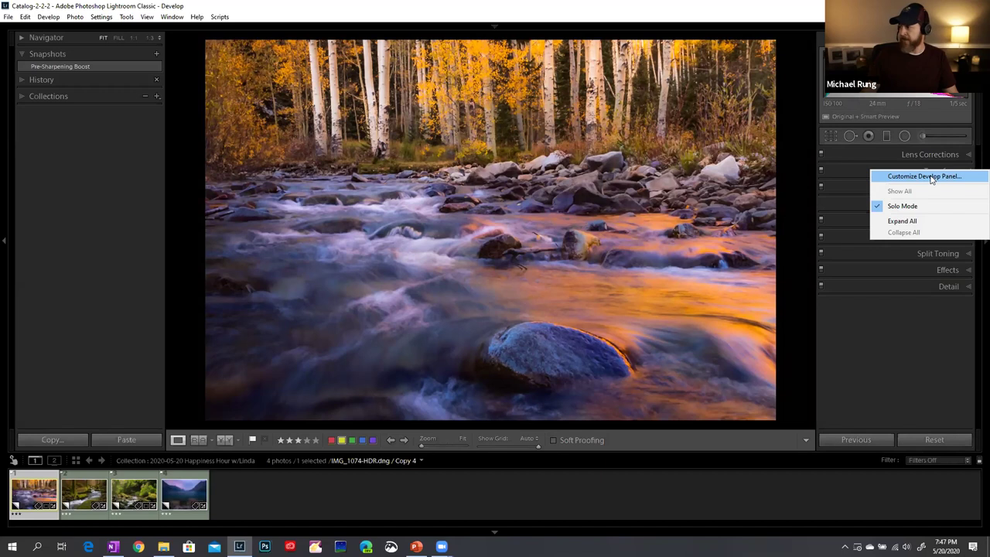
{"action": "left_click", "coordinate": [932, 179]}
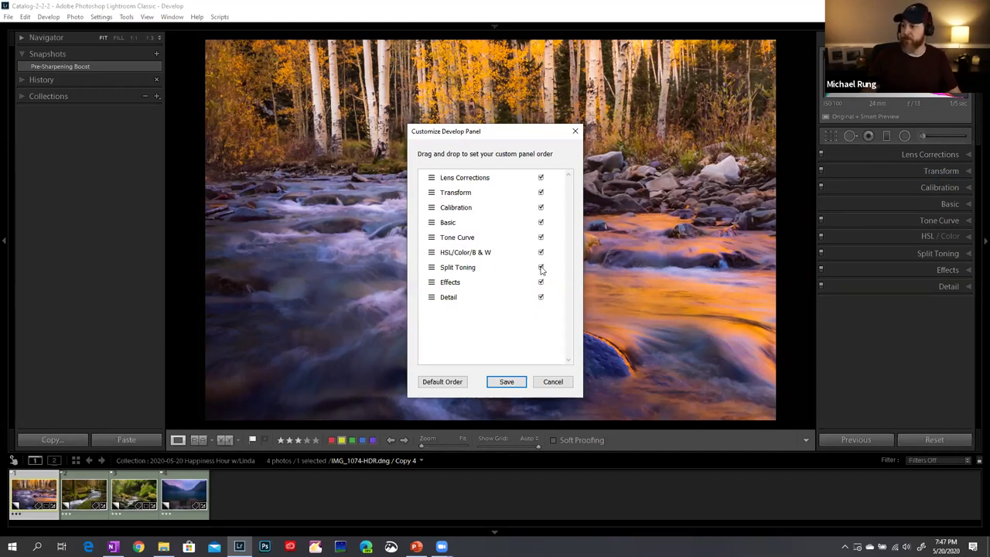
{"action": "mouse_move", "coordinate": [432, 226]}
{"action": "left_mouse_down"}
{"action": "mouse_move", "coordinate": [435, 235]}
{"action": "mouse_move", "coordinate": [434, 190]}
{"action": "mouse_move", "coordinate": [433, 235]}
{"action": "left_mouse_up"}
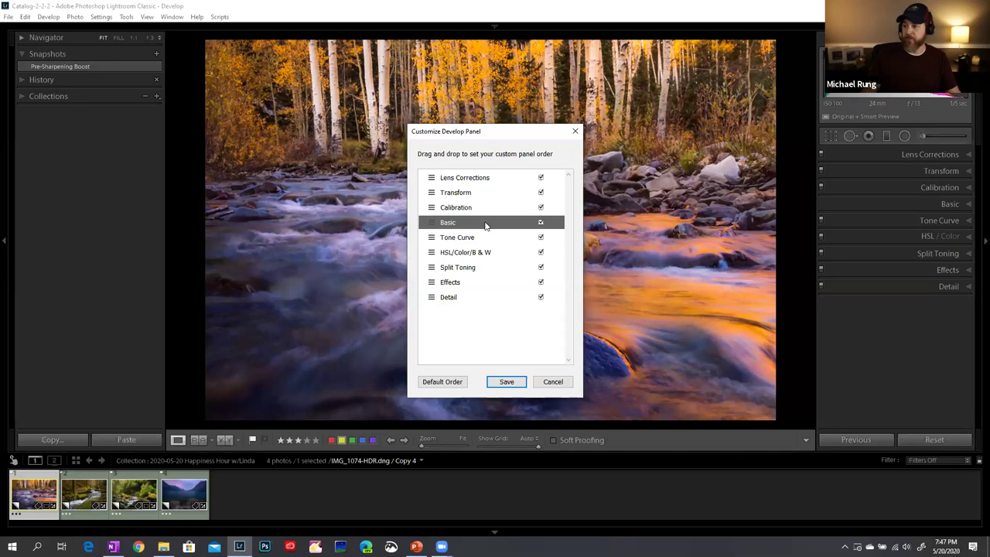
{"action": "left_click", "coordinate": [477, 350]}
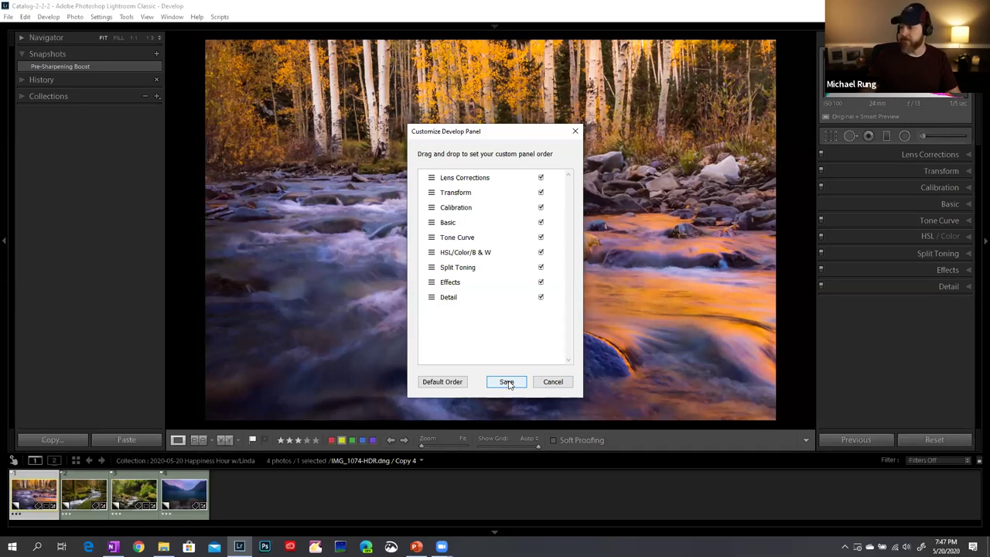
Cancel the Customize Develop Panel dialog, discarding the panel-order changes
{"action": "left_click", "coordinate": [551, 384]}
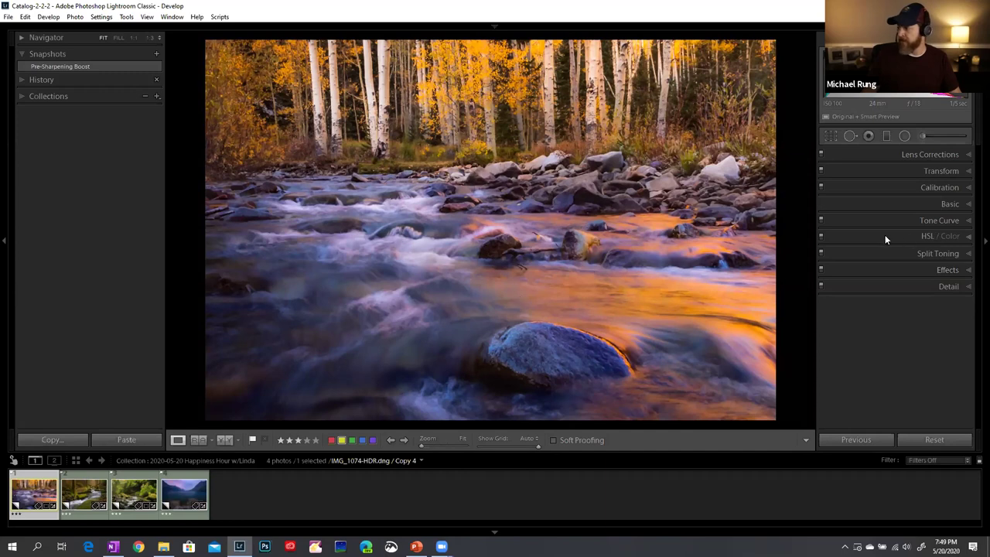
Switch to the Adjustment Brush and select the existing edit pin on the water
{"action": "left_click", "coordinate": [922, 135]}
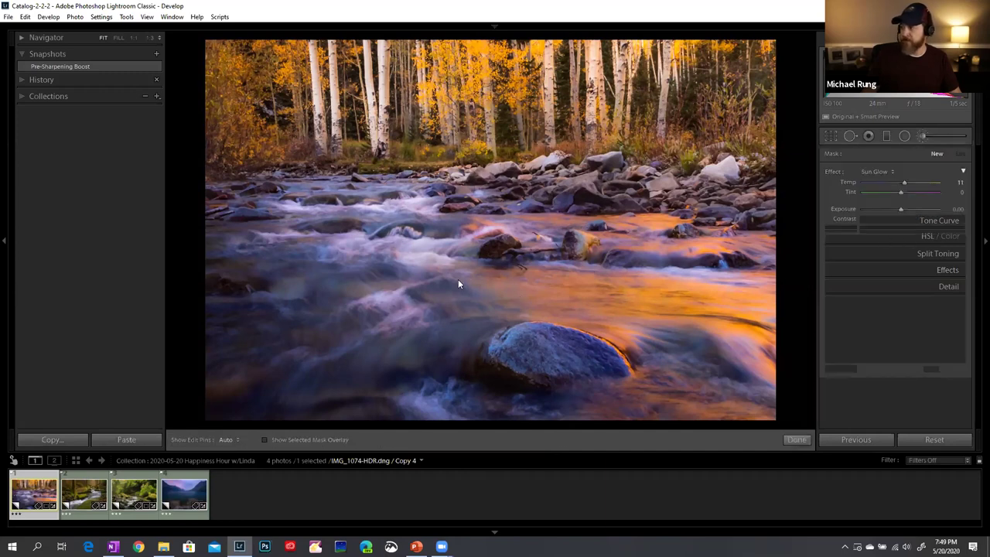
{"action": "mouse_move", "coordinate": [441, 294]}
{"action": "left_click", "coordinate": [393, 302]}
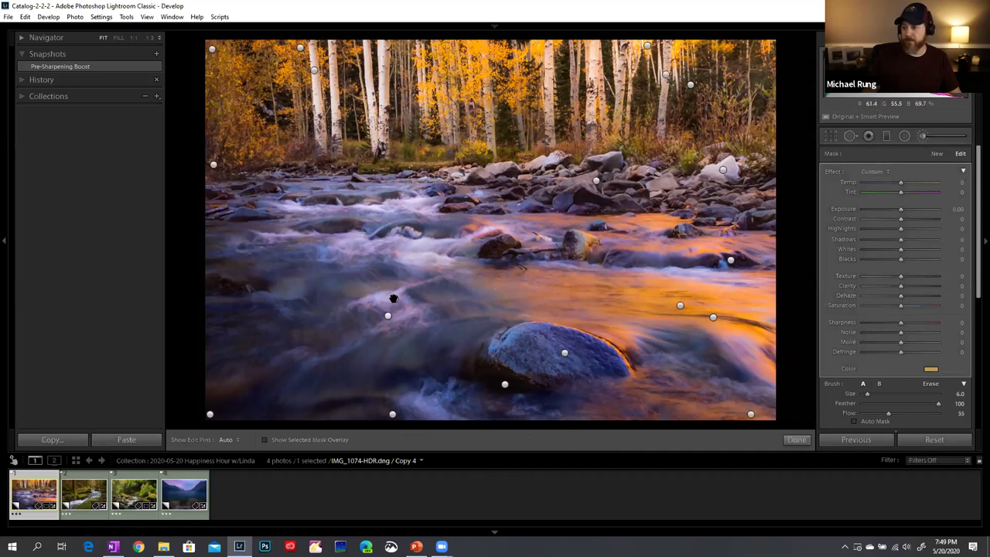
Open the brush Color picker and sample gold, lavender and orange tones from the water
{"action": "mouse_move", "coordinate": [393, 299]}
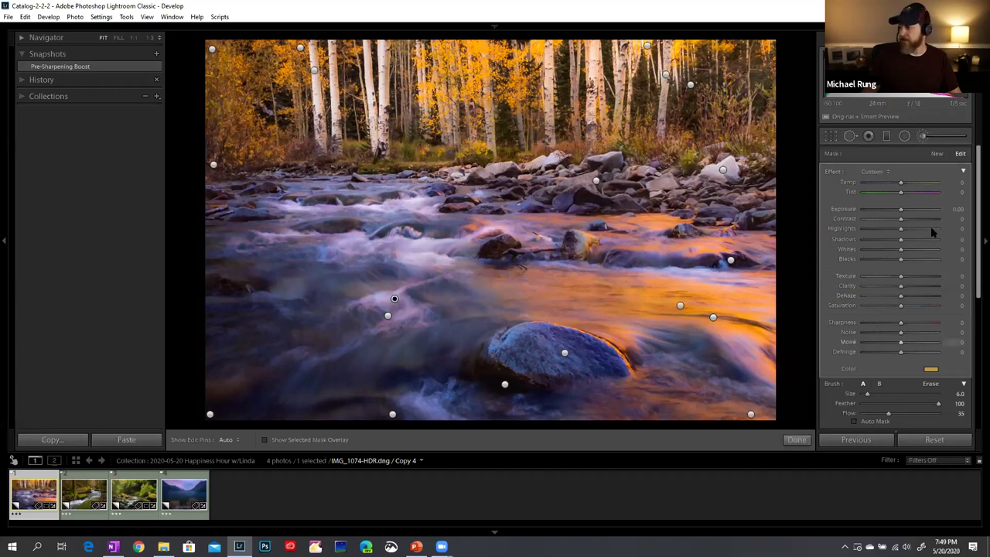
{"action": "left_click", "coordinate": [930, 370]}
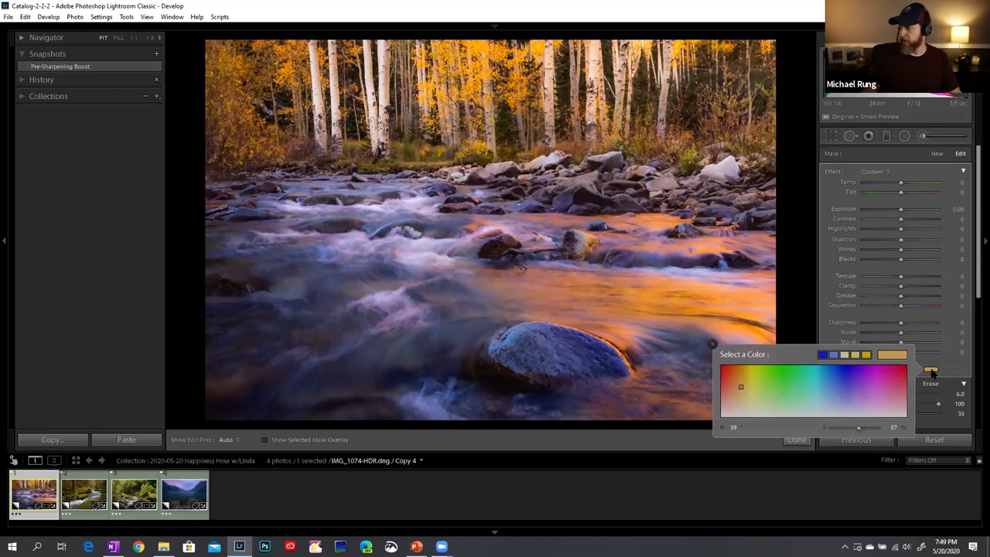
{"action": "left_click", "coordinate": [747, 385]}
{"action": "left_click_drag", "start_coordinate": [747, 385], "coordinate": [741, 386]}
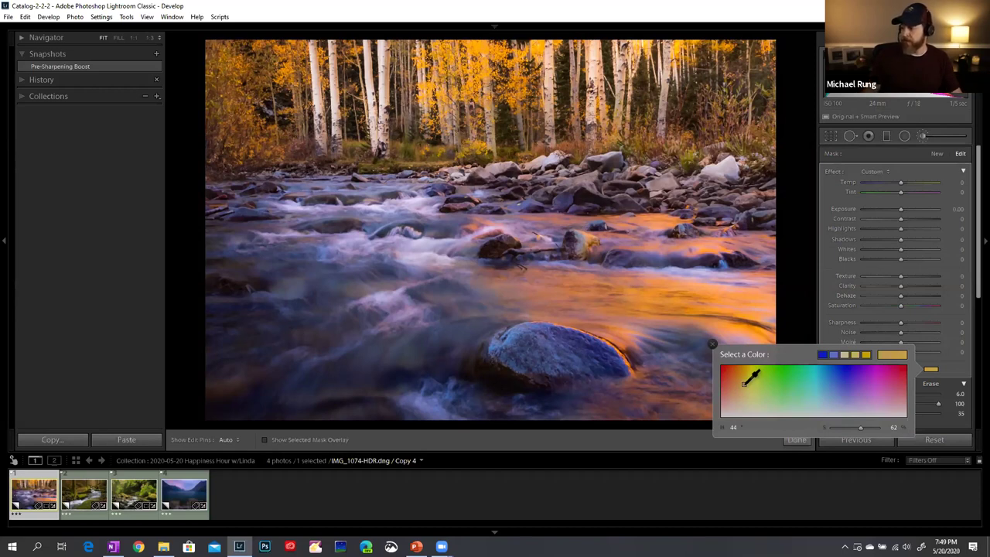
{"action": "mouse_move", "coordinate": [753, 390]}
{"action": "left_mouse_down"}
{"action": "mouse_move", "coordinate": [811, 379]}
{"action": "mouse_move", "coordinate": [757, 381]}
{"action": "mouse_move", "coordinate": [746, 395]}
{"action": "left_mouse_up"}
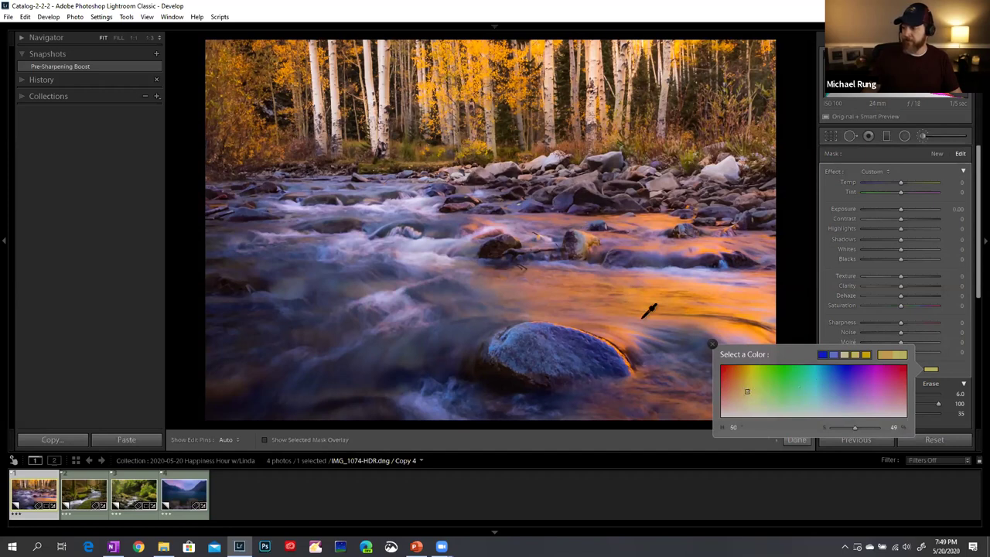
{"action": "left_click", "coordinate": [541, 301]}
{"action": "left_click", "coordinate": [542, 293]}
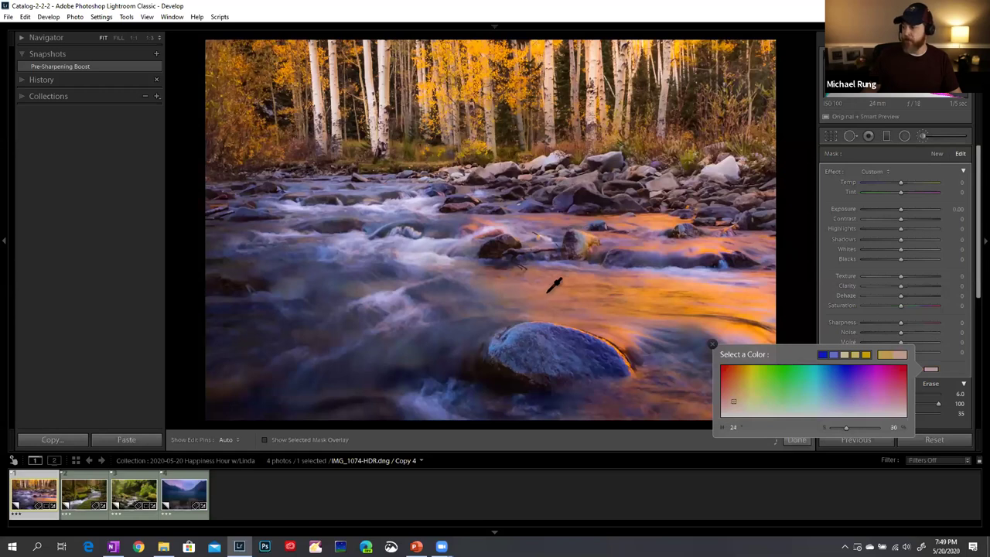
{"action": "left_click", "coordinate": [548, 291]}
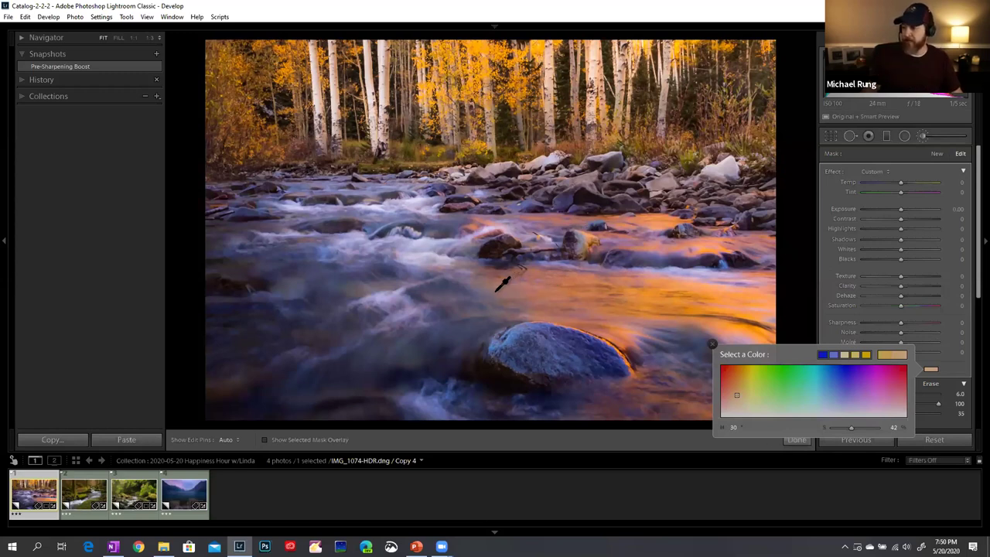
{"action": "left_click", "coordinate": [361, 279]}
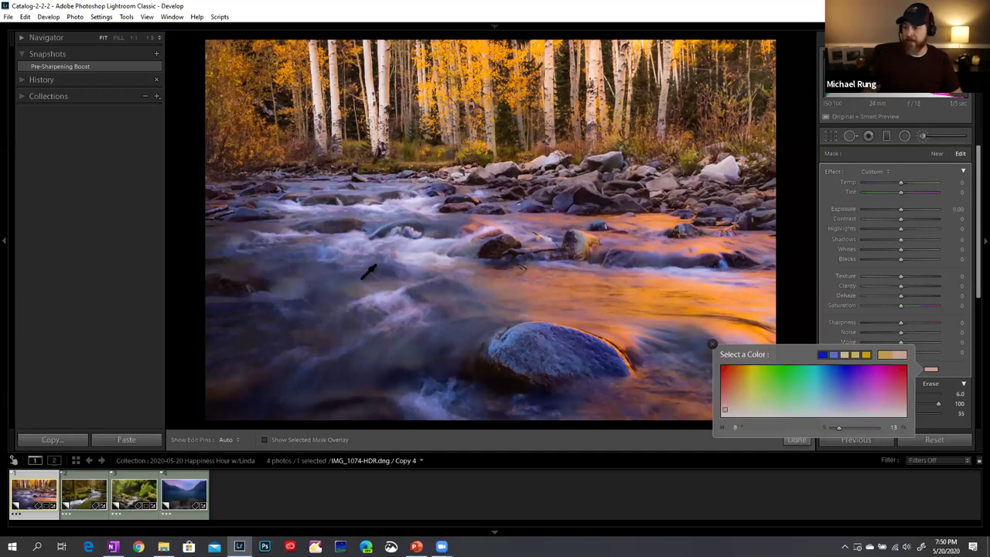
{"action": "left_click", "coordinate": [353, 283]}
{"action": "left_click", "coordinate": [333, 286]}
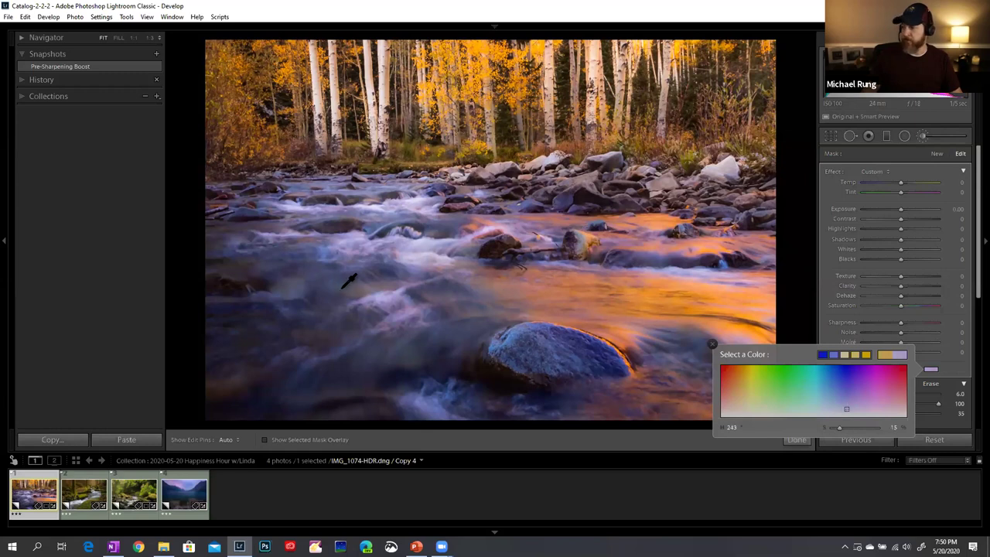
{"action": "left_click", "coordinate": [640, 303]}
{"action": "left_click", "coordinate": [641, 304]}
{"action": "left_click", "coordinate": [641, 304]}
{"action": "left_click", "coordinate": [582, 301]}
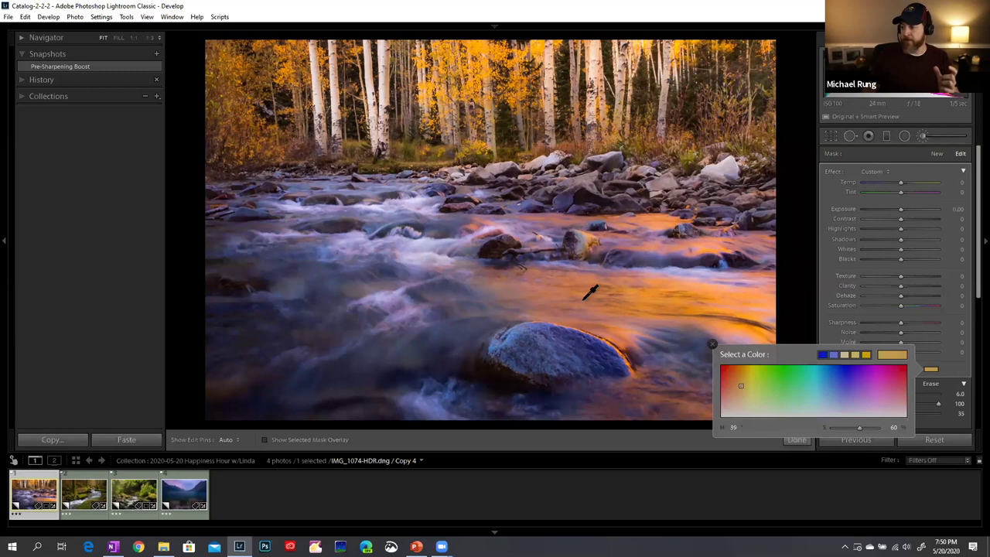
{"action": "left_click", "coordinate": [583, 301]}
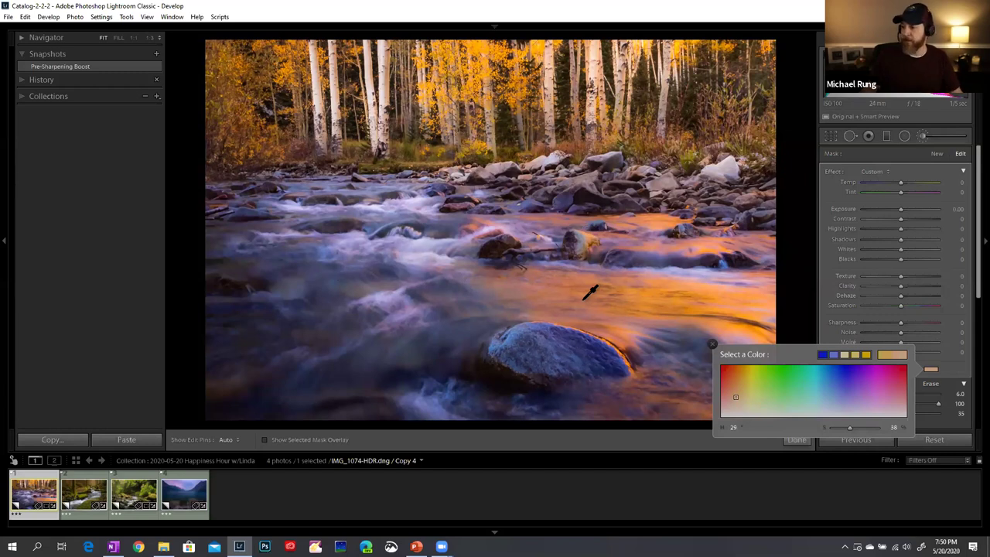
Settle on a golden-orange tint, hue 37, lowering saturation from 54 to 39
{"action": "left_click", "coordinate": [759, 396]}
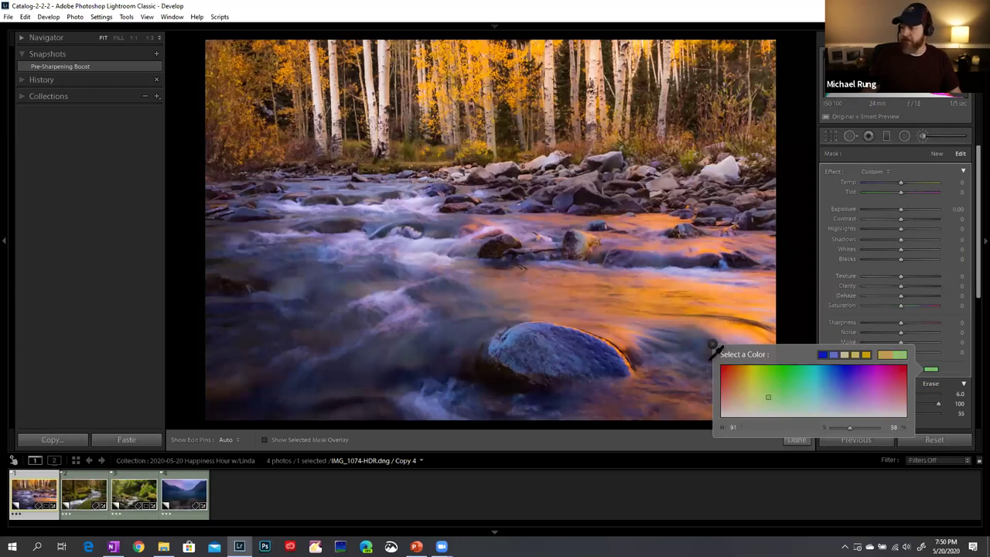
{"action": "left_click", "coordinate": [575, 291]}
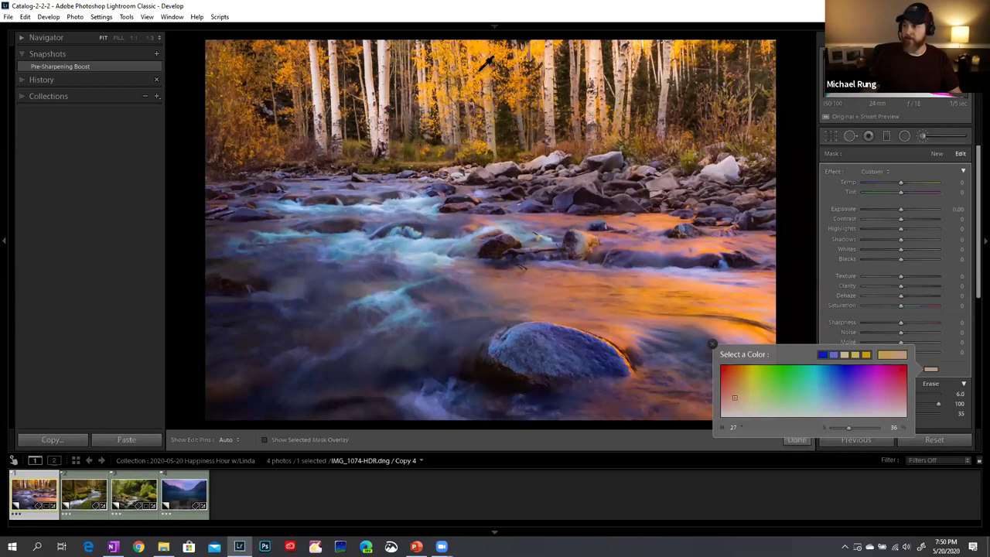
{"action": "left_click", "coordinate": [469, 74]}
{"action": "left_click", "coordinate": [469, 73]}
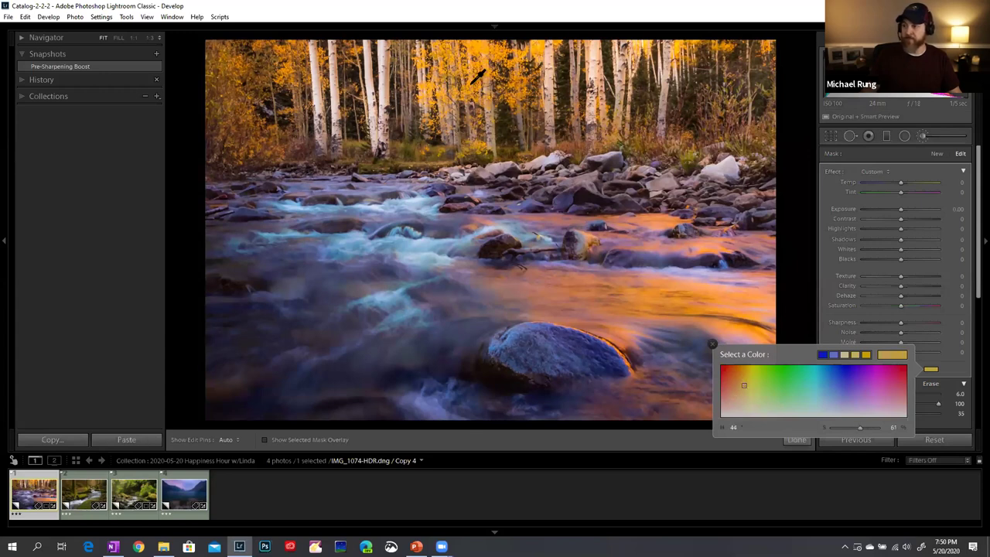
{"action": "left_click", "coordinate": [424, 236]}
{"action": "left_click", "coordinate": [421, 244]}
{"action": "left_click", "coordinate": [593, 289]}
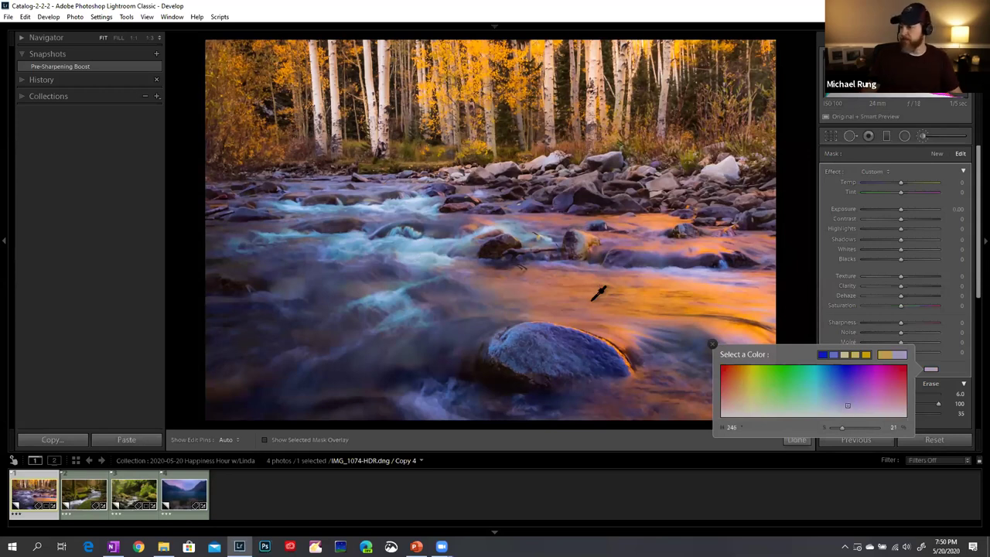
{"action": "left_click", "coordinate": [632, 307]}
{"action": "left_click", "coordinate": [633, 307]}
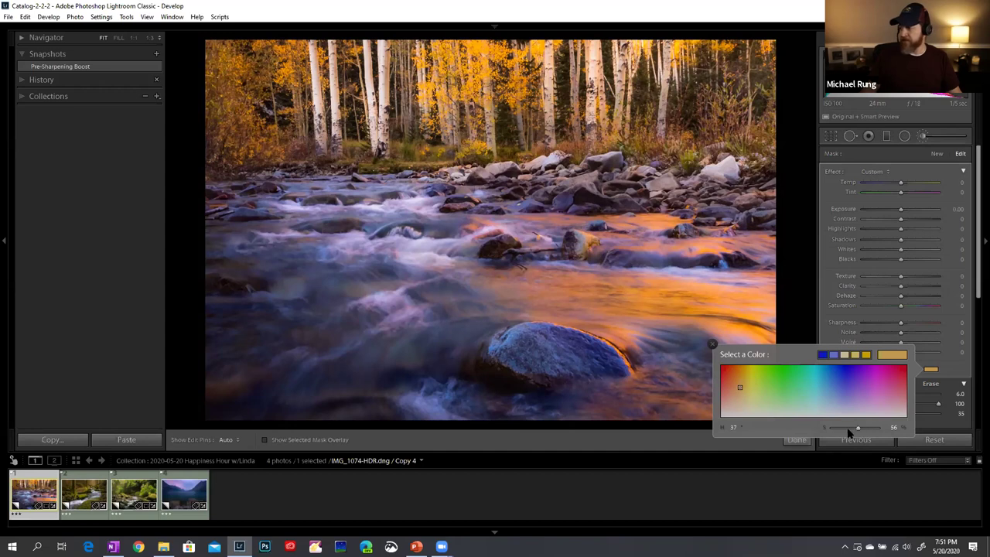
{"action": "left_click_drag", "start_coordinate": [856, 431], "coordinate": [851, 434]}
{"action": "left_click", "coordinate": [428, 345]}
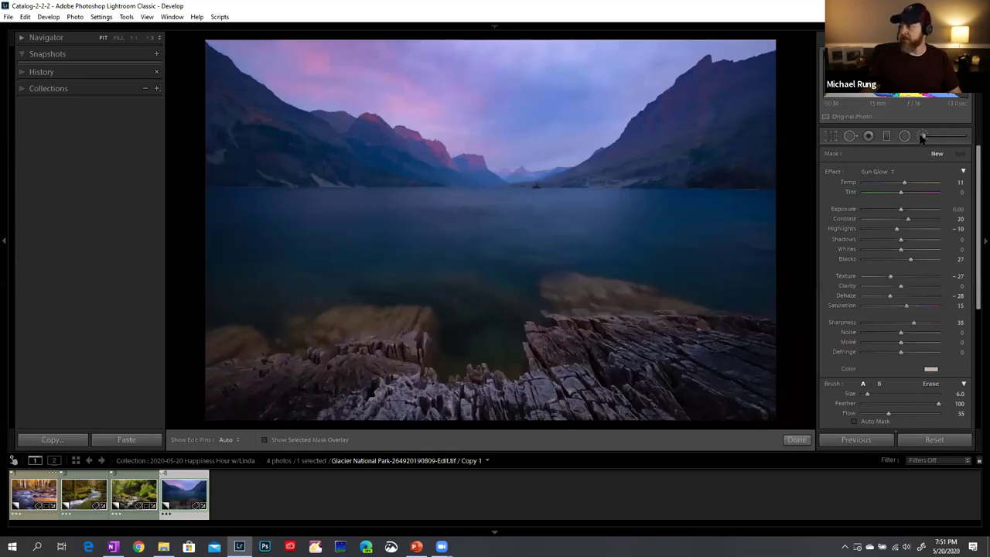
Choose the Color preset from the brush Effect list
{"action": "left_click", "coordinate": [876, 171]}
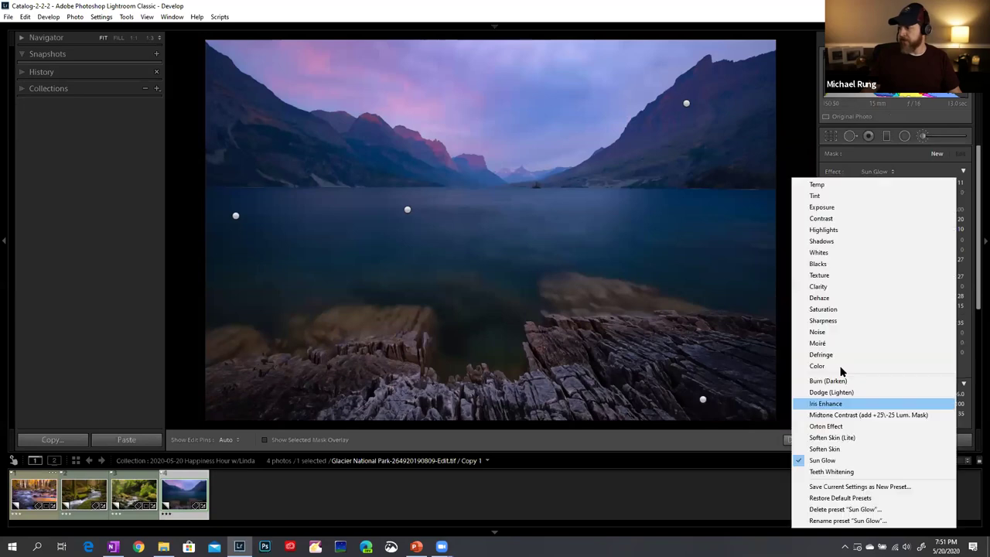
{"action": "left_click", "coordinate": [840, 368]}
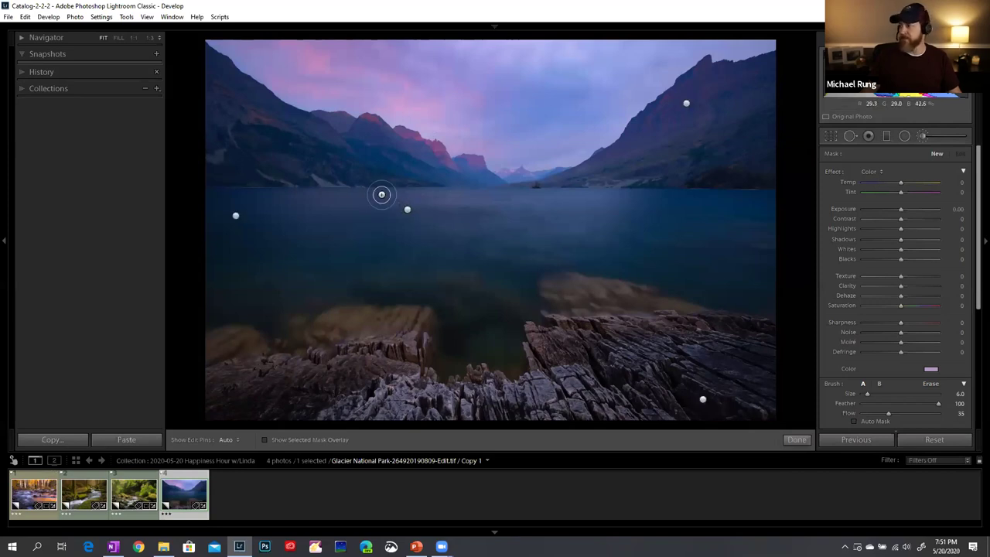
Sample a purple tint from the sky for the brush and hide the pins to judge it
{"action": "left_click", "coordinate": [928, 369]}
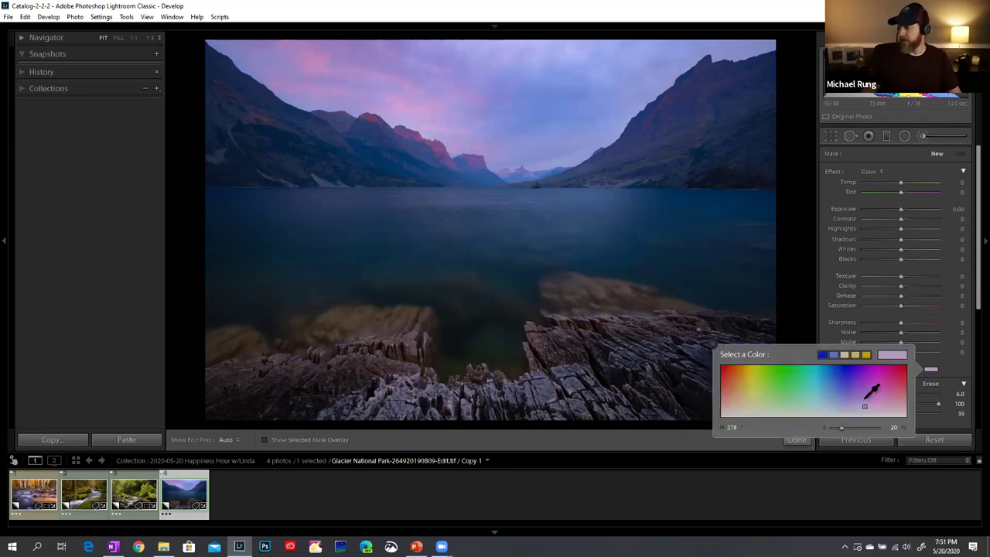
{"action": "left_click_drag", "start_coordinate": [872, 390], "coordinate": [812, 392]}
{"action": "mouse_move", "coordinate": [572, 284]}
{"action": "left_mouse_down"}
{"action": "mouse_move", "coordinate": [430, 154]}
{"action": "mouse_move", "coordinate": [436, 146]}
{"action": "left_mouse_up"}
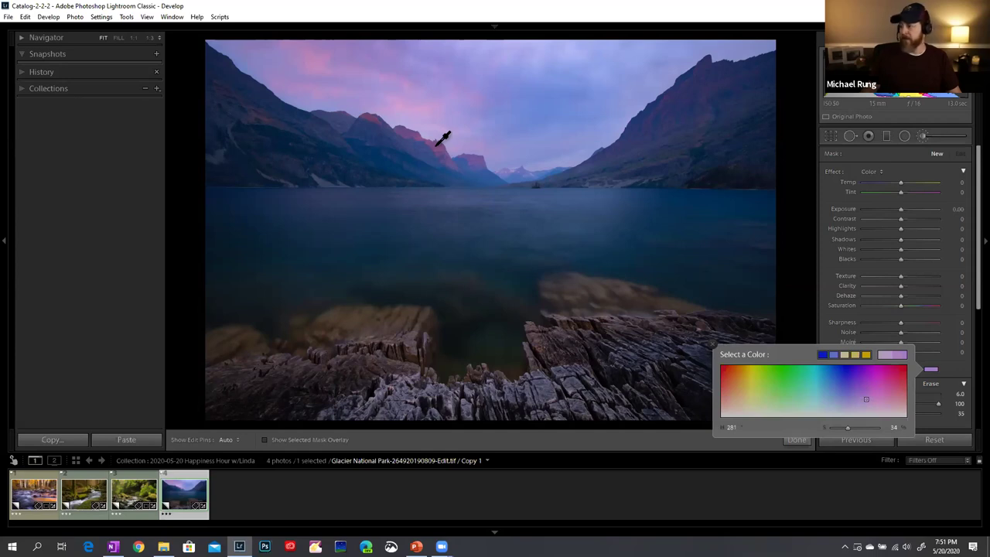
{"action": "left_click_drag", "start_coordinate": [436, 145], "coordinate": [425, 112]}
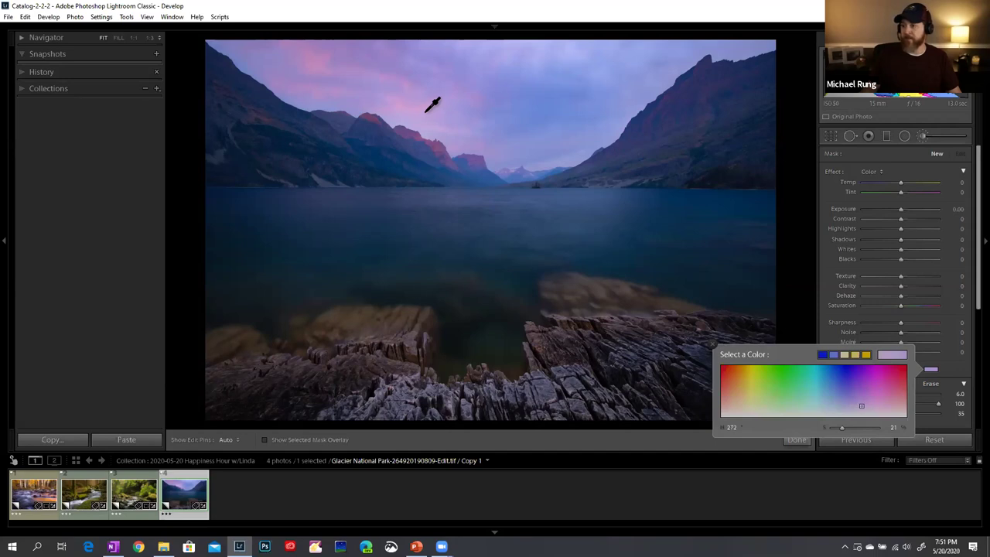
{"action": "left_click_drag", "start_coordinate": [425, 112], "coordinate": [425, 115]}
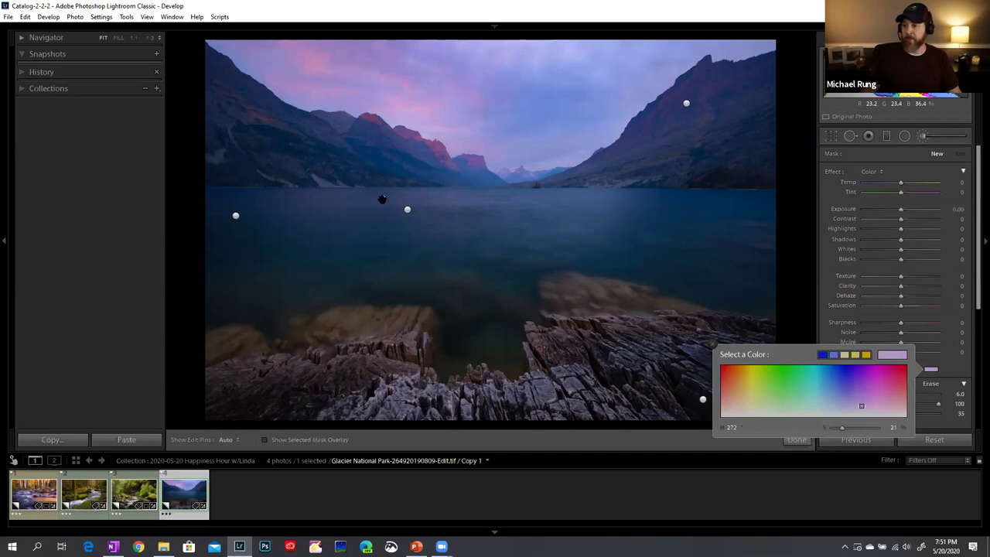
{"action": "left_click", "coordinate": [382, 199]}
{"action": "key", "text": "h"}
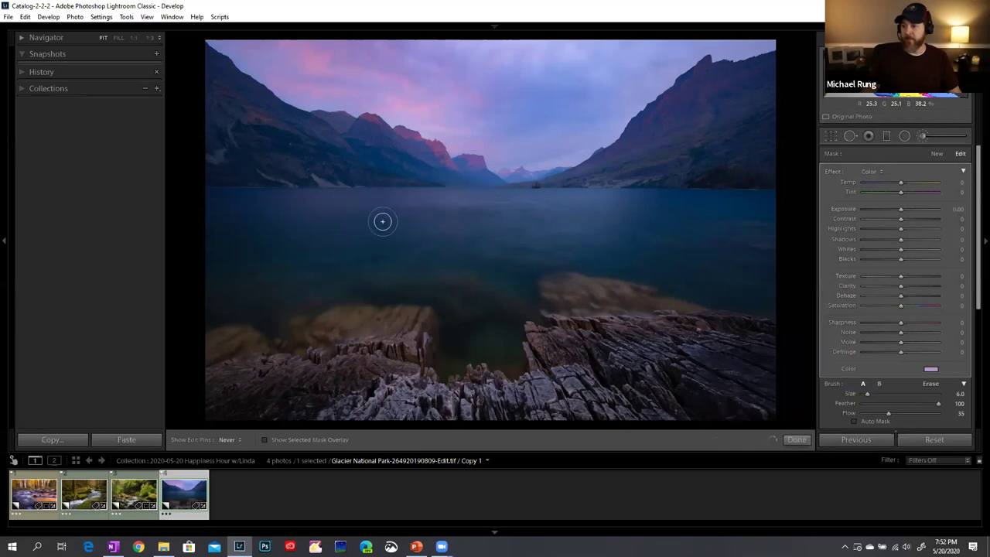
{"action": "key", "text": "h"}
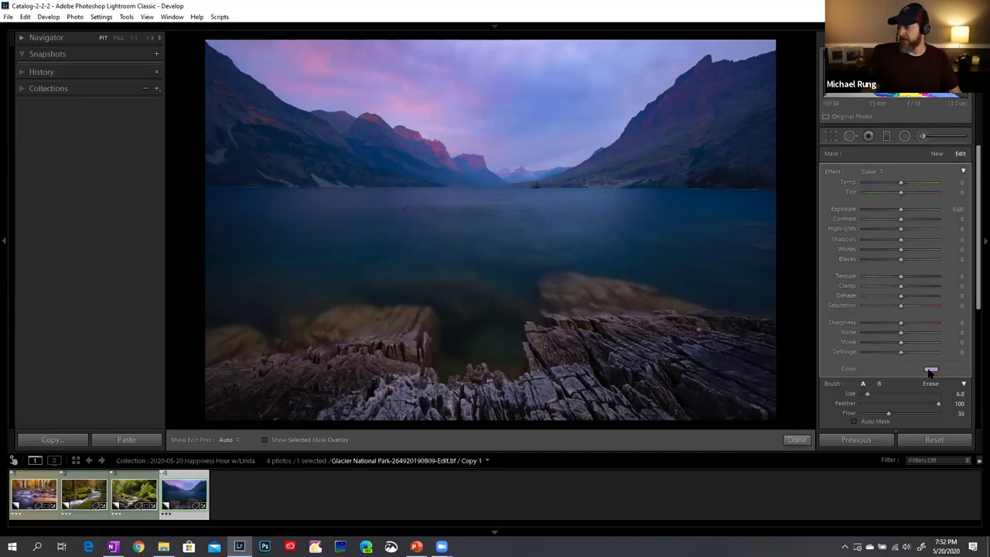
Refine the purple tint to hue 272, saturation 31, and finish the brush adjustment
{"action": "left_click", "coordinate": [929, 371]}
{"action": "left_click_drag", "start_coordinate": [843, 430], "coordinate": [867, 432]}
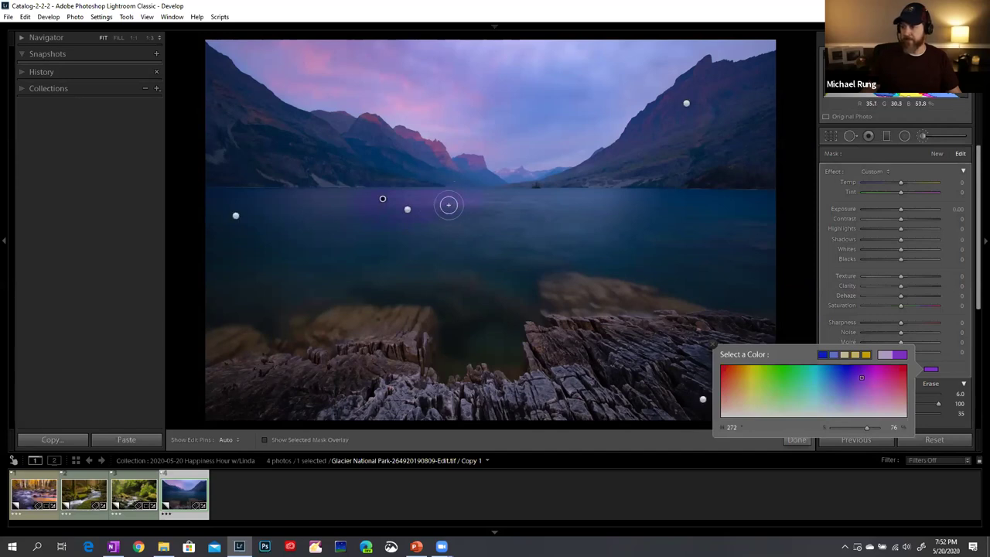
{"action": "key", "text": "h"}
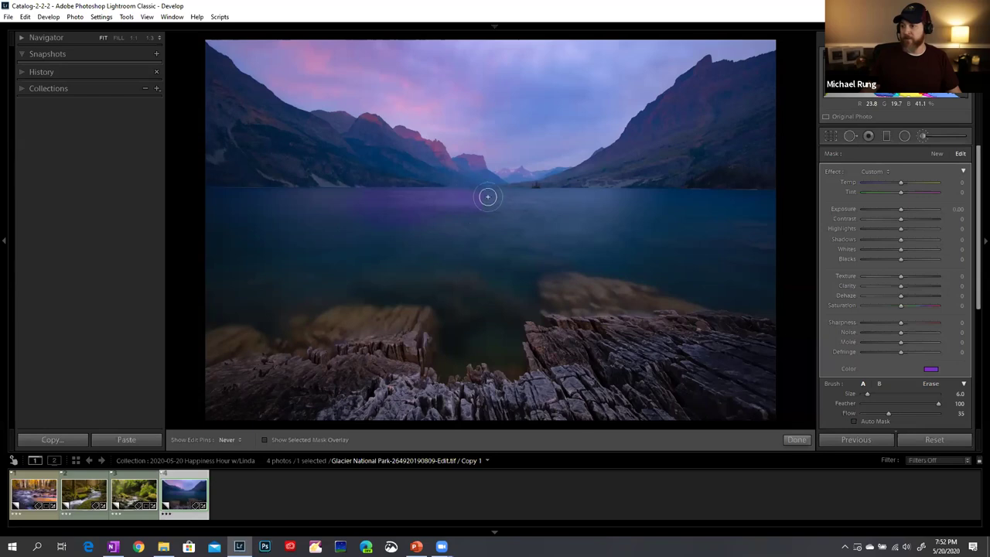
{"action": "key", "text": "h"}
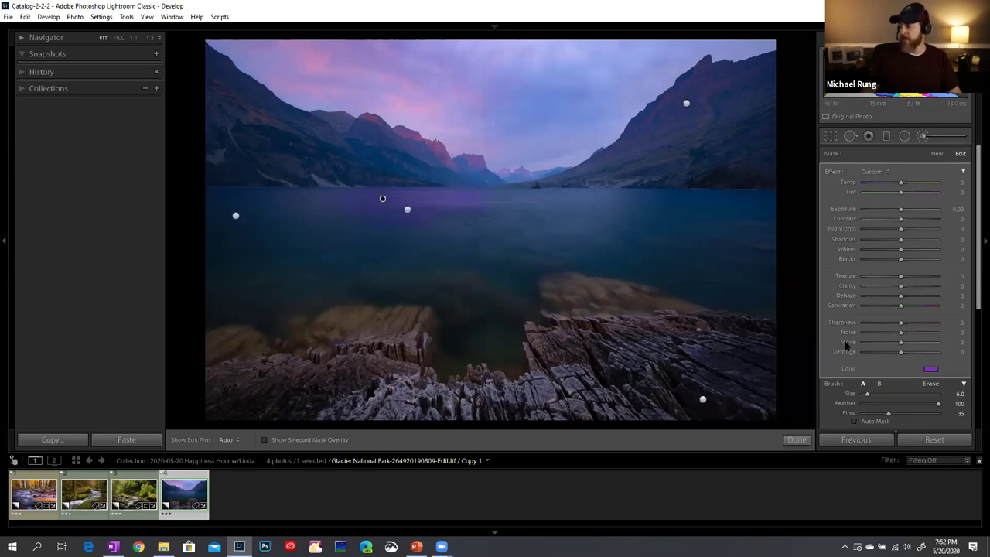
{"action": "left_click", "coordinate": [930, 370]}
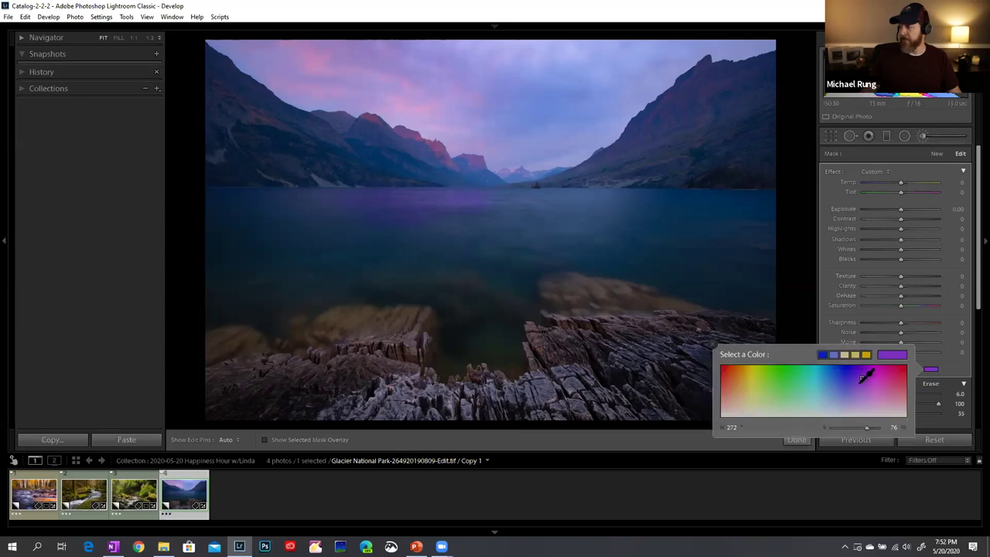
{"action": "left_click_drag", "start_coordinate": [866, 429], "coordinate": [848, 433]}
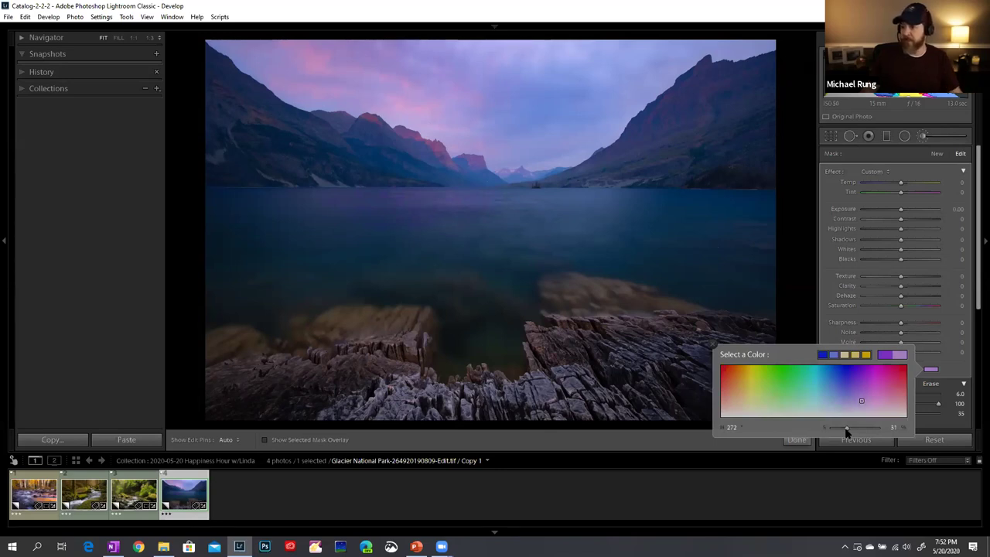
{"action": "left_click", "coordinate": [712, 344]}
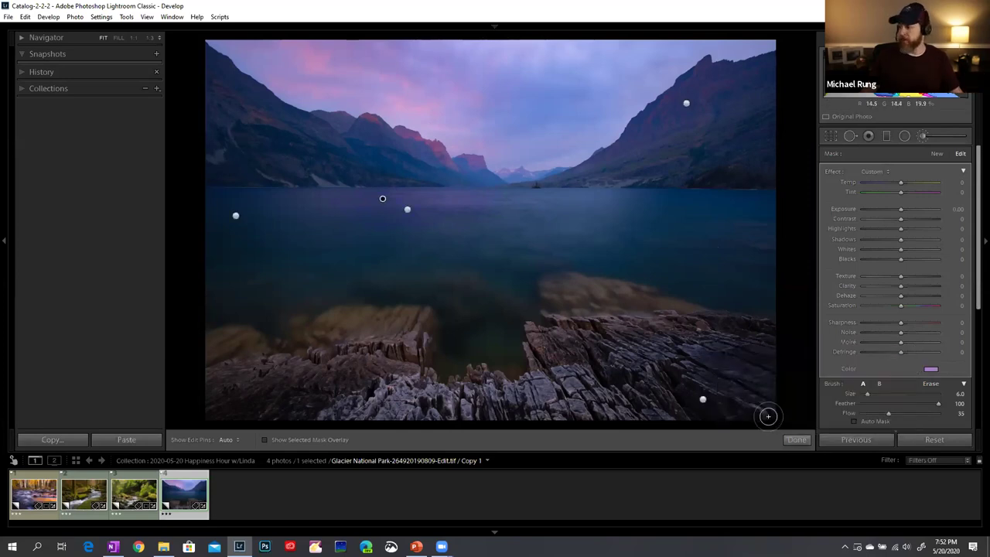
{"action": "left_click", "coordinate": [797, 439]}
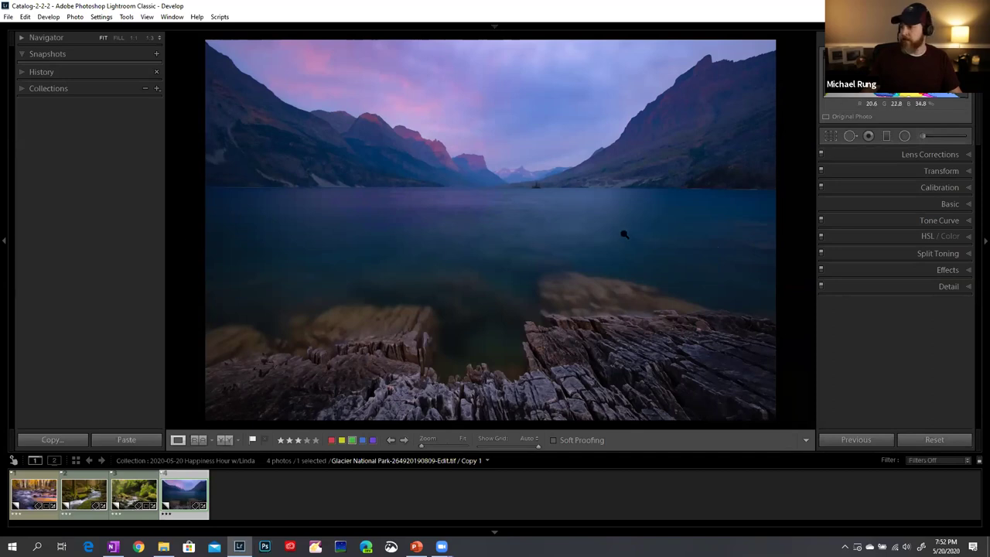
In HSL Luminance, test the Purple and Blue sliders, resetting Purple to 0
{"action": "left_click", "coordinate": [877, 239]}
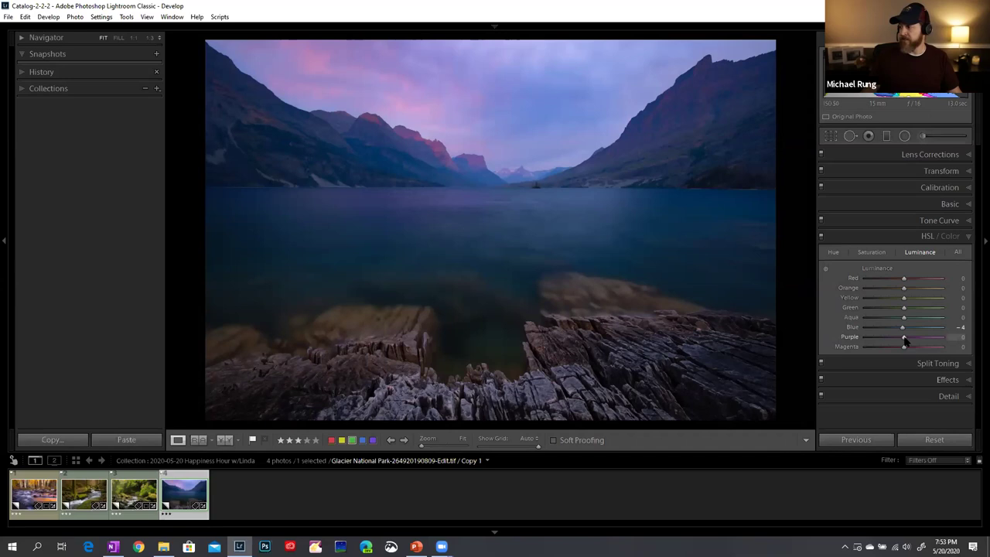
{"action": "mouse_move", "coordinate": [904, 337]}
{"action": "left_mouse_down"}
{"action": "mouse_move", "coordinate": [865, 346]}
{"action": "mouse_move", "coordinate": [954, 343]}
{"action": "mouse_move", "coordinate": [886, 348]}
{"action": "mouse_move", "coordinate": [902, 348]}
{"action": "left_mouse_up"}
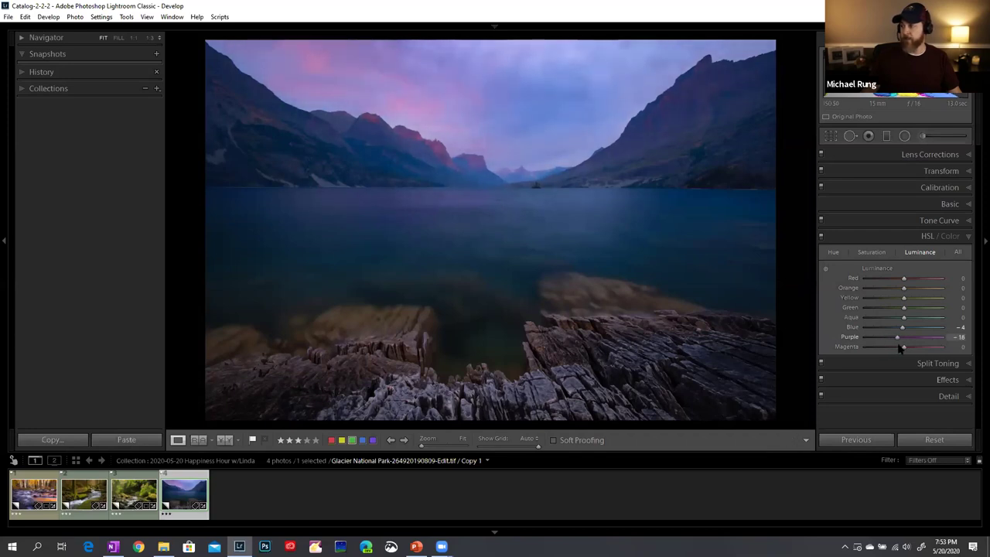
{"action": "double_click", "coordinate": [902, 337]}
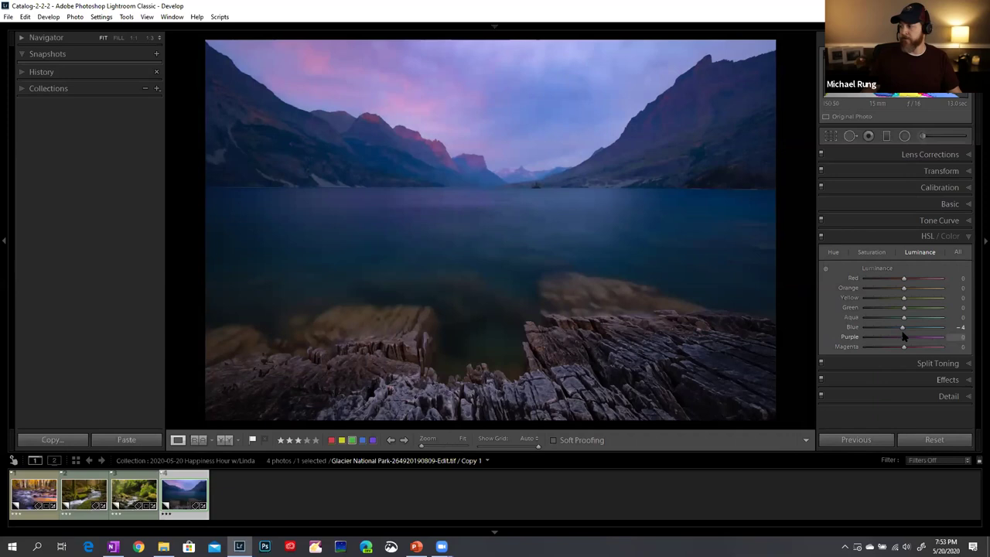
{"action": "mouse_move", "coordinate": [902, 331]}
{"action": "left_mouse_down"}
{"action": "mouse_move", "coordinate": [878, 333]}
{"action": "mouse_move", "coordinate": [916, 336]}
{"action": "mouse_move", "coordinate": [905, 337]}
{"action": "left_mouse_up"}
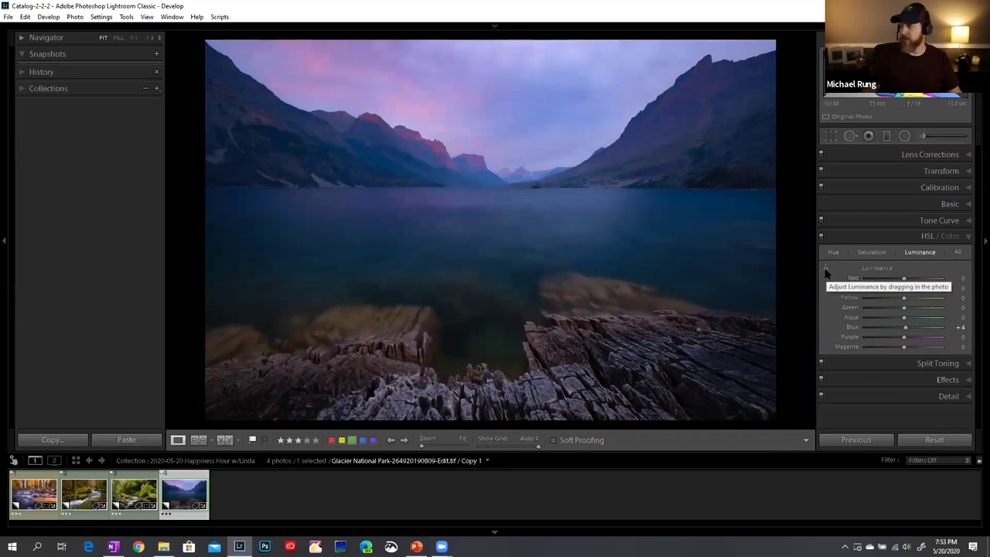
Drag the lake with the targeted tool for Blue −13 and Purple −17, then open the Arkansas photo
{"action": "left_click", "coordinate": [825, 270]}
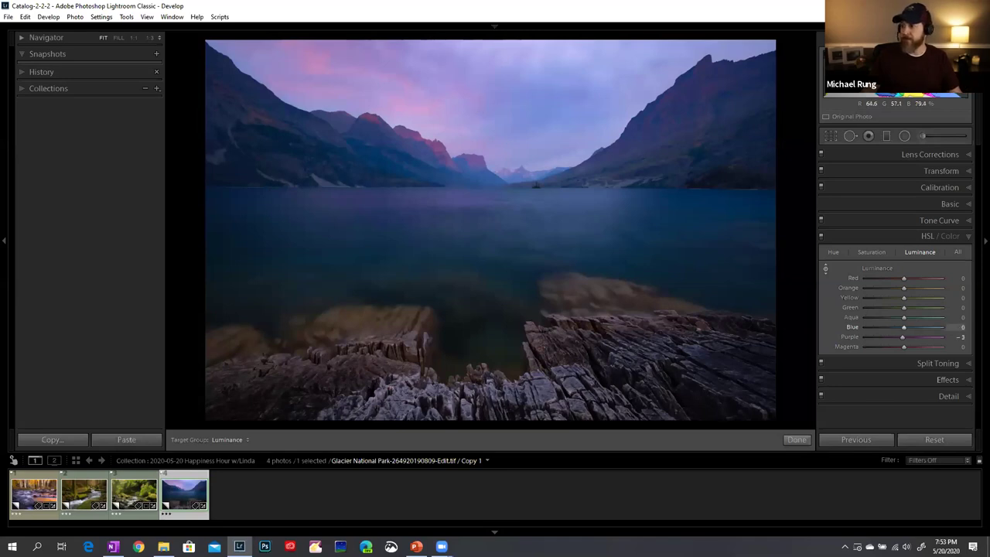
{"action": "mouse_move", "coordinate": [494, 101]}
{"action": "left_mouse_down"}
{"action": "mouse_move", "coordinate": [495, 131]}
{"action": "mouse_move", "coordinate": [495, 109]}
{"action": "left_mouse_up"}
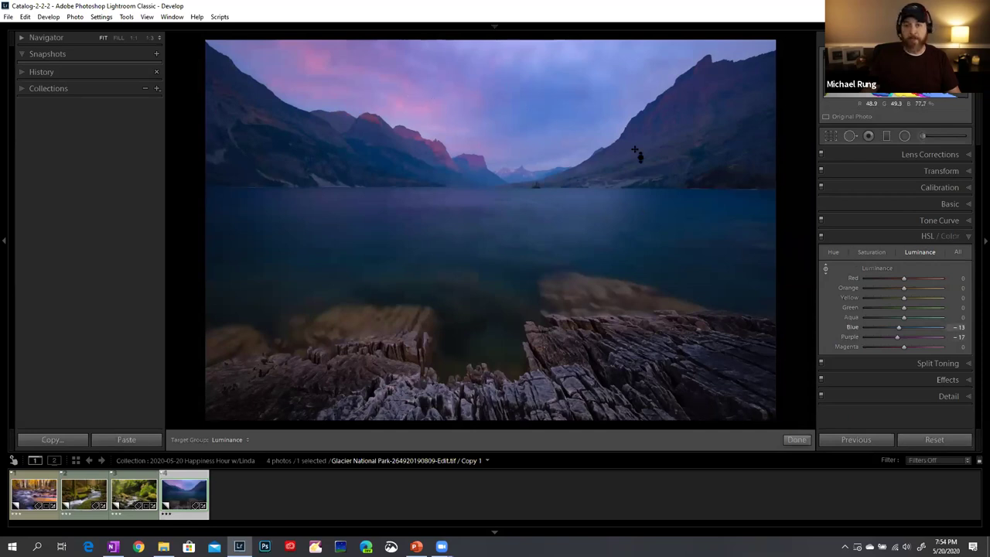
{"action": "left_click", "coordinate": [825, 269]}
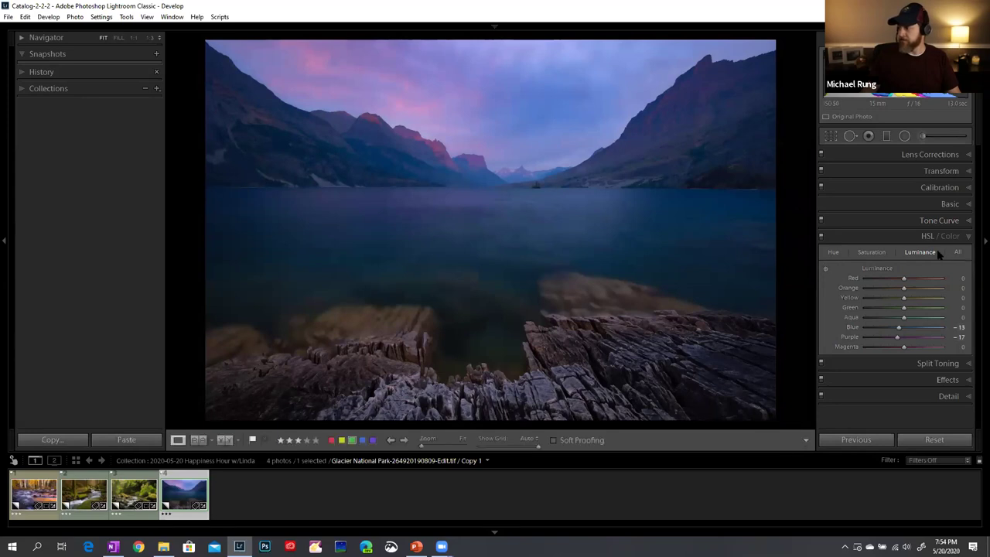
{"action": "left_click", "coordinate": [906, 241]}
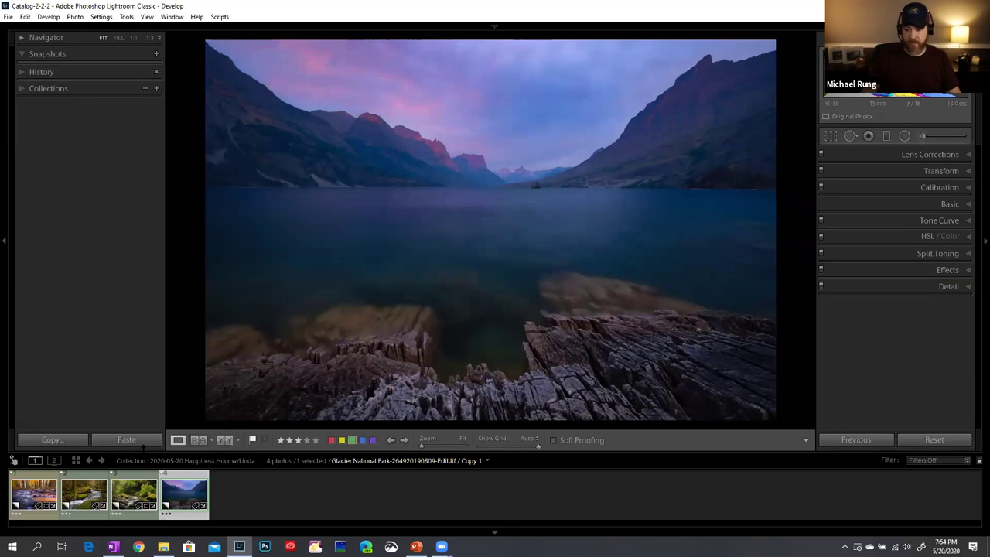
{"action": "left_click", "coordinate": [84, 492]}
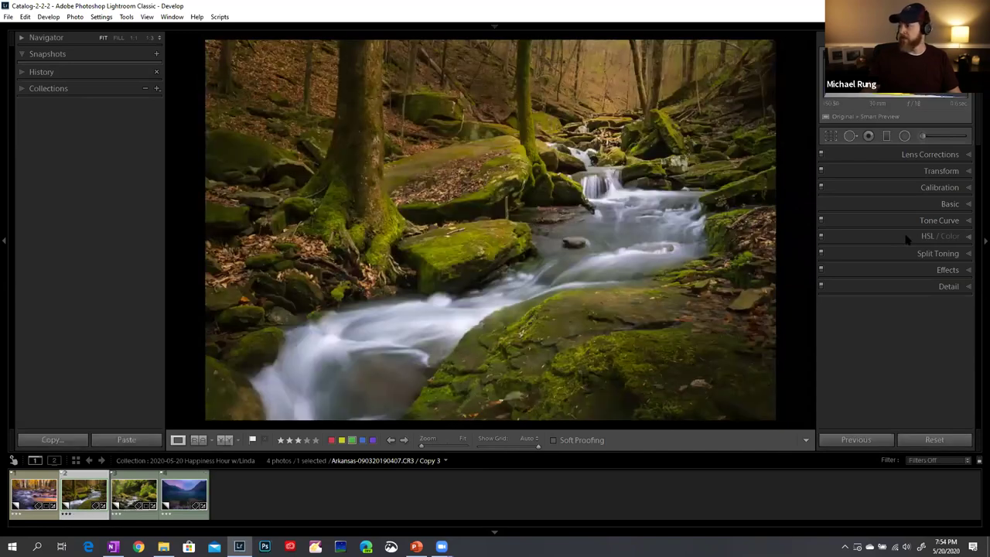
Use the HSL targeted tool with arrow keys to raise Yellow luminance to +6 and Green to +9
{"action": "left_click", "coordinate": [886, 240]}
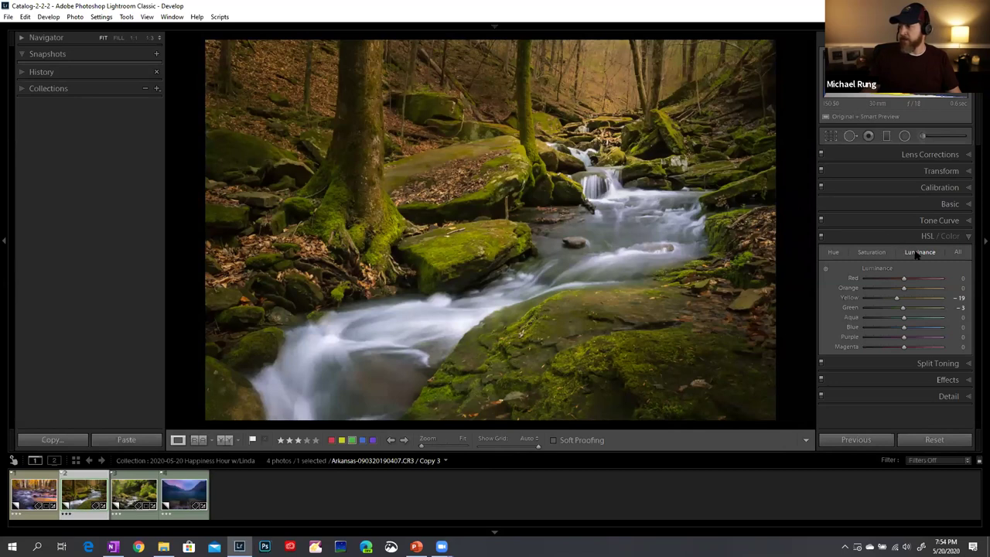
{"action": "left_click", "coordinate": [826, 269]}
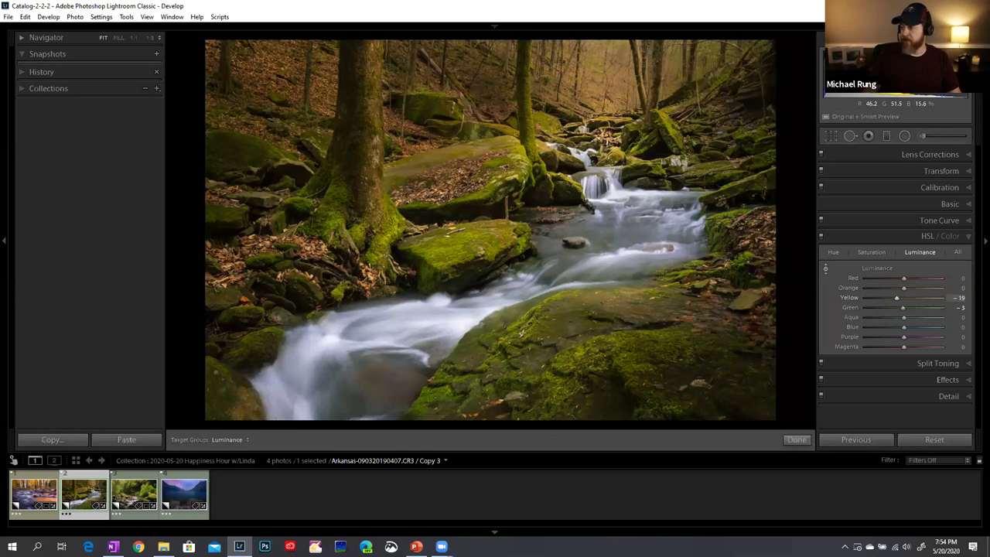
{"action": "key", "text": "Down"}
{"action": "key", "text": "Down"}
{"action": "key", "text": "Down"}
{"action": "key", "text": "Down"}
{"action": "key", "text": "Down"}
{"action": "key", "text": "Down"}
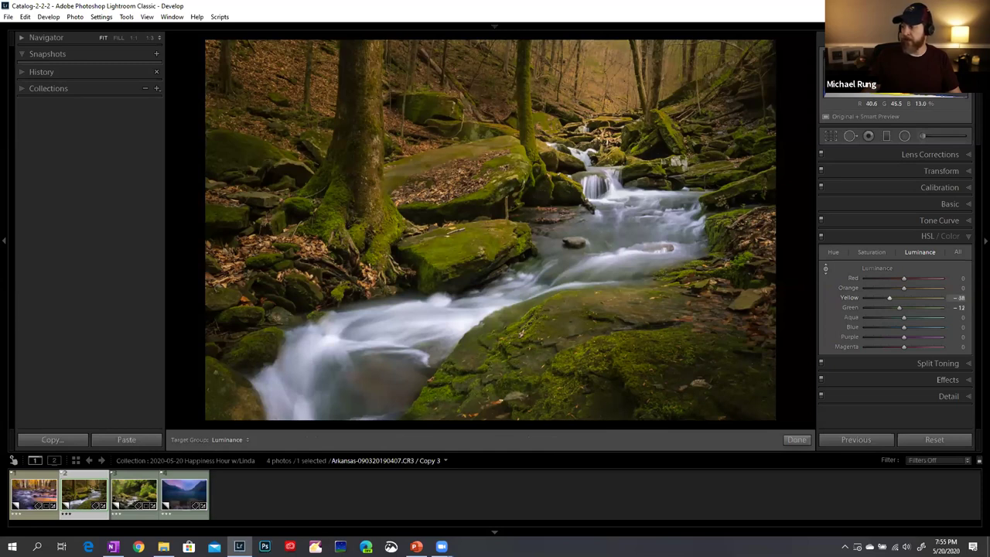
{"action": "key", "text": "Up"}
{"action": "key", "text": "Up"}
{"action": "key", "text": "Up"}
{"action": "key", "text": "Up"}
{"action": "key", "text": "Up"}
{"action": "key", "text": "Up"}
{"action": "key", "text": "Up"}
{"action": "key", "text": "Up"}
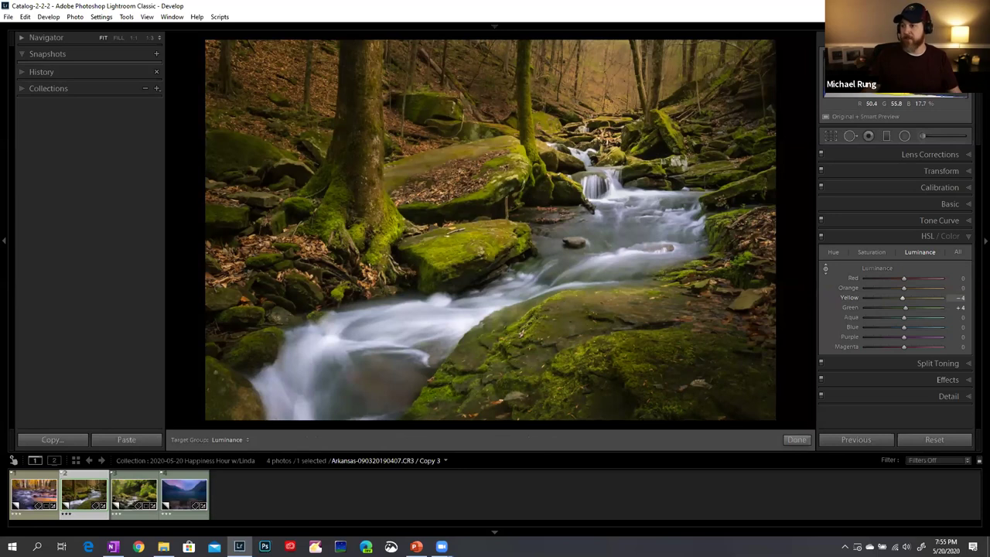
{"action": "key", "text": "Up"}
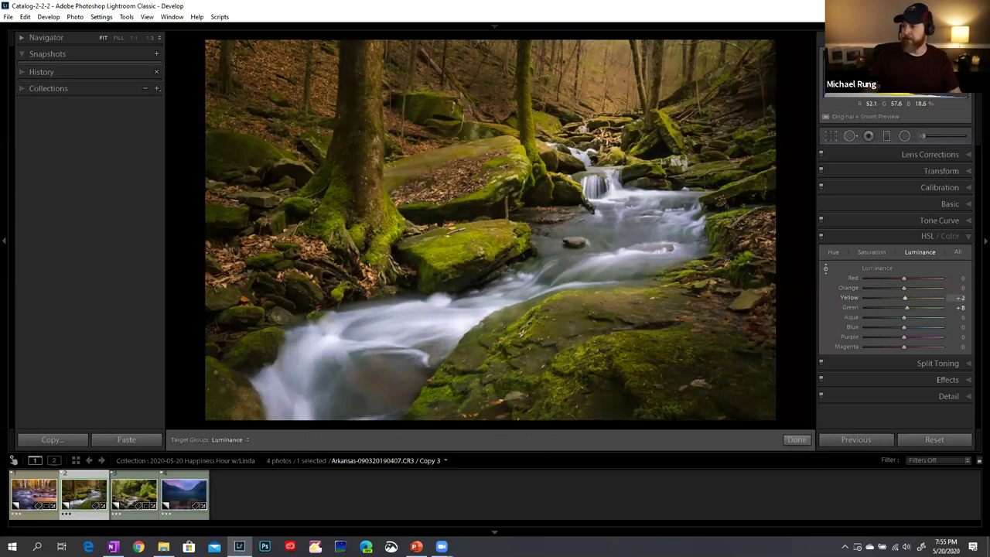
{"action": "key", "text": "Down"}
{"action": "key", "text": "Up"}
{"action": "key", "text": "Up"}
{"action": "key", "text": "Up"}
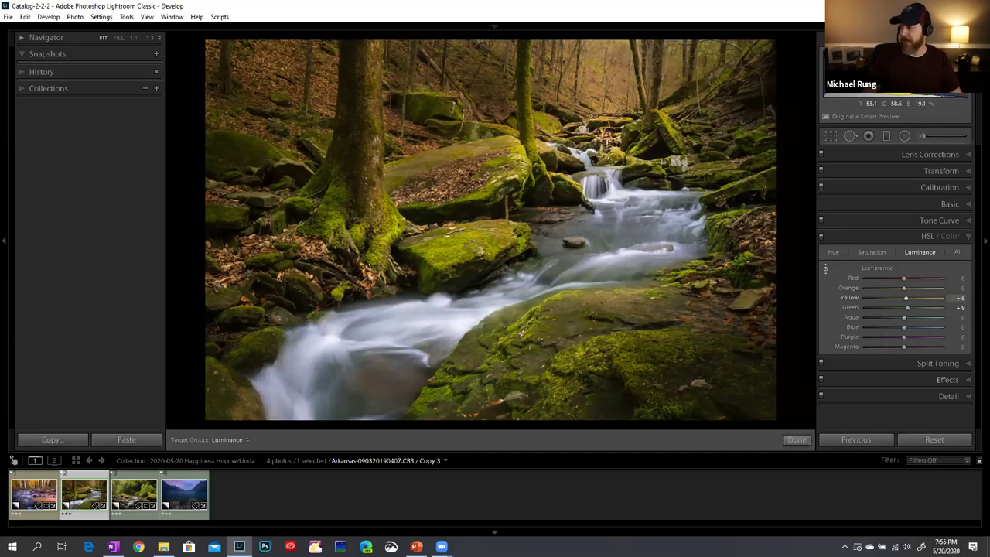
{"action": "left_click", "coordinate": [826, 269]}
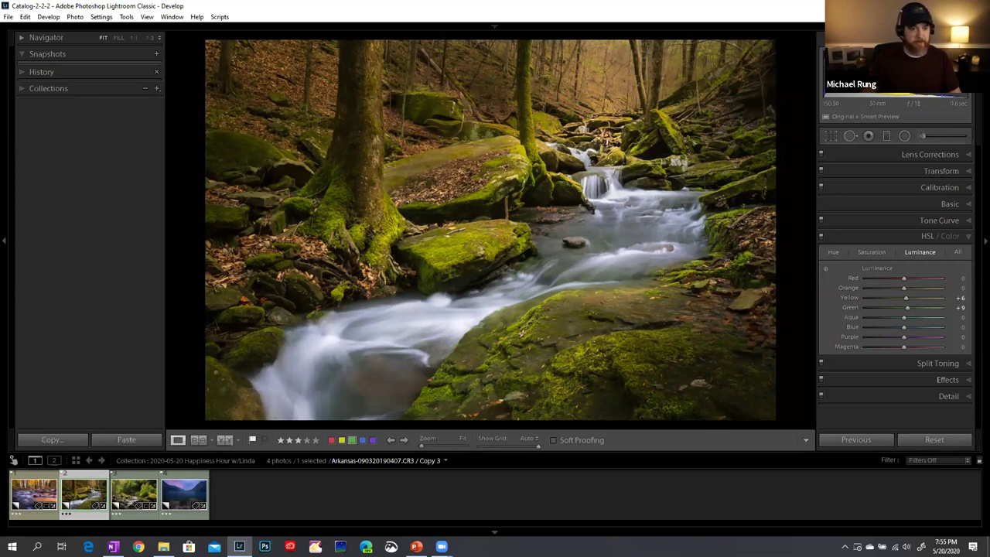
Collapse HSL/Color, start the Adjustment Brush and show its Effect preset list
{"action": "left_click", "coordinate": [897, 240]}
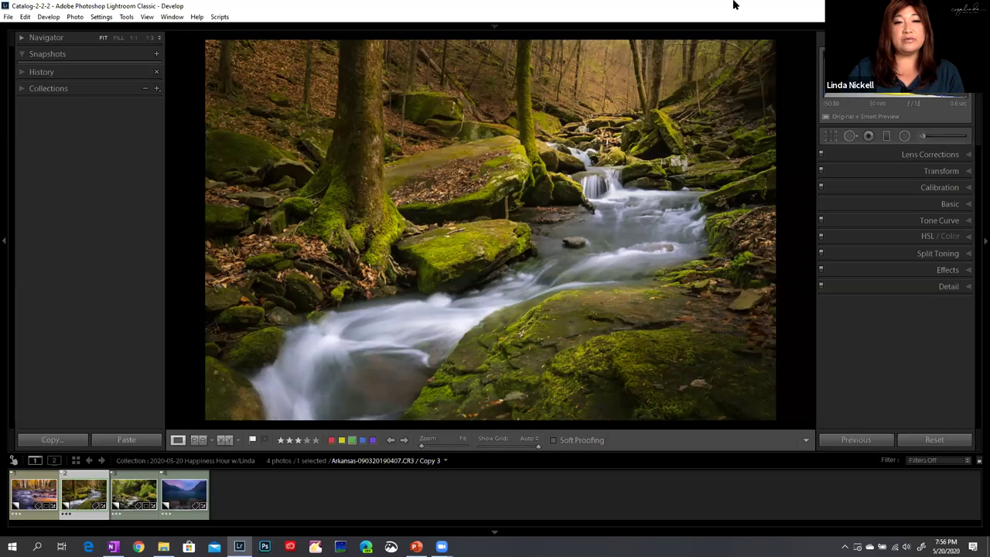
{"action": "left_click", "coordinate": [923, 137]}
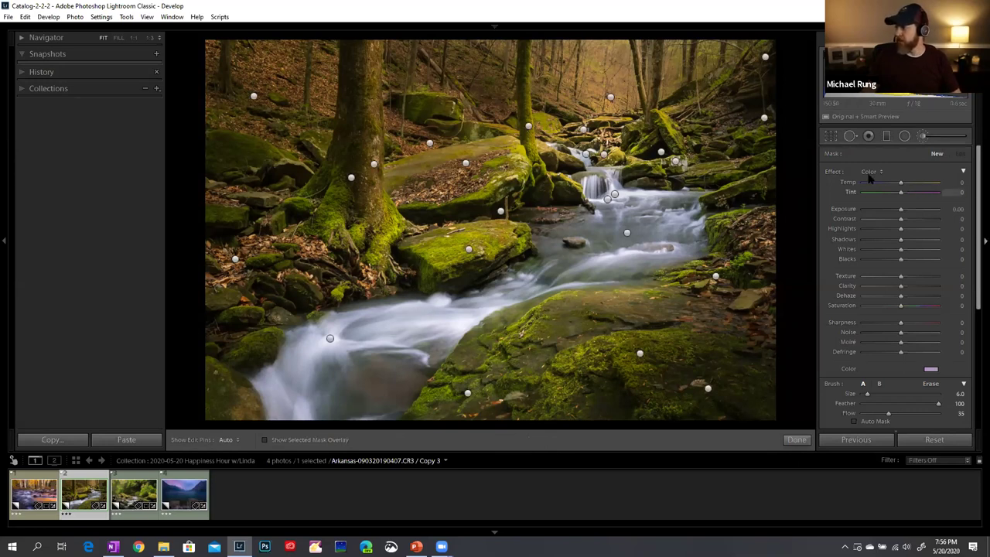
{"action": "left_click", "coordinate": [922, 135]}
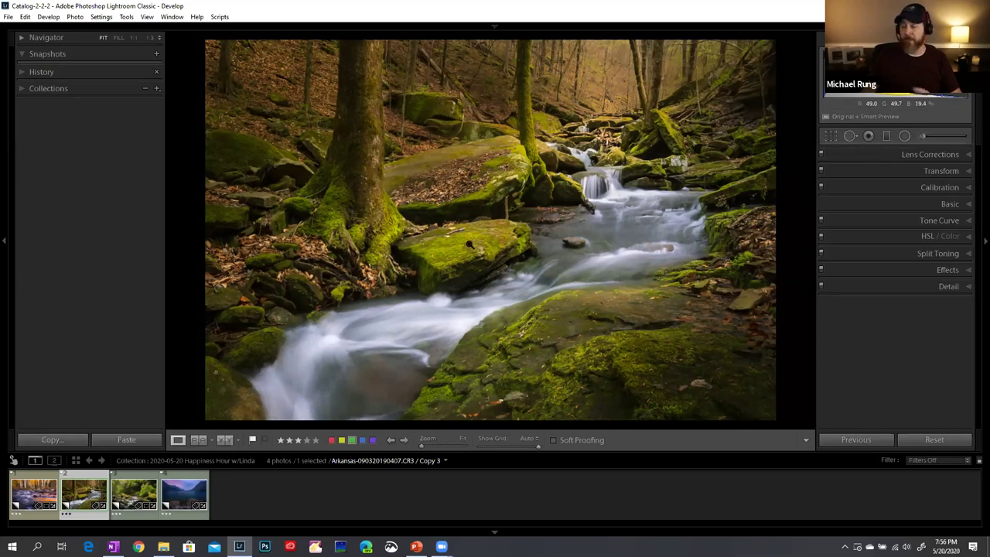
{"action": "left_click", "coordinate": [923, 138]}
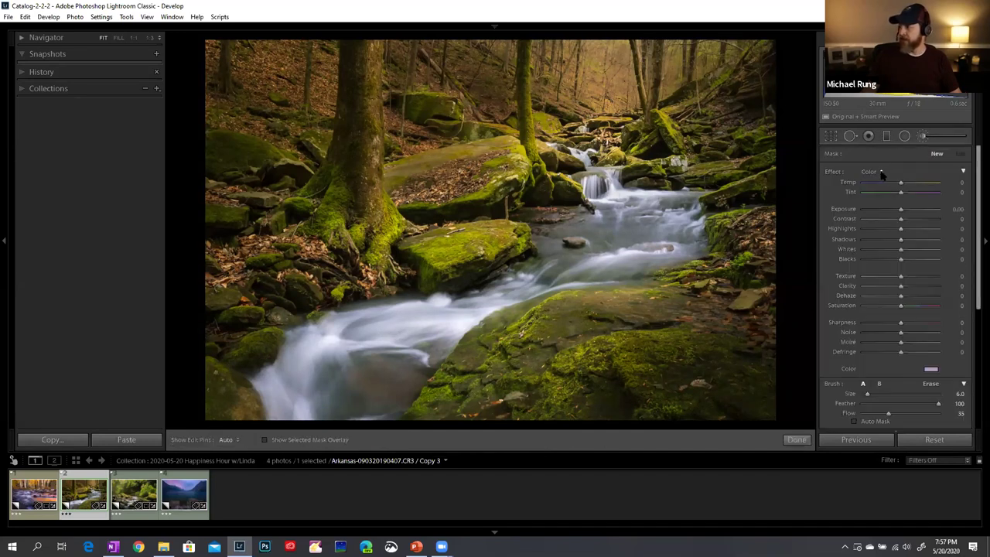
{"action": "left_click", "coordinate": [860, 178]}
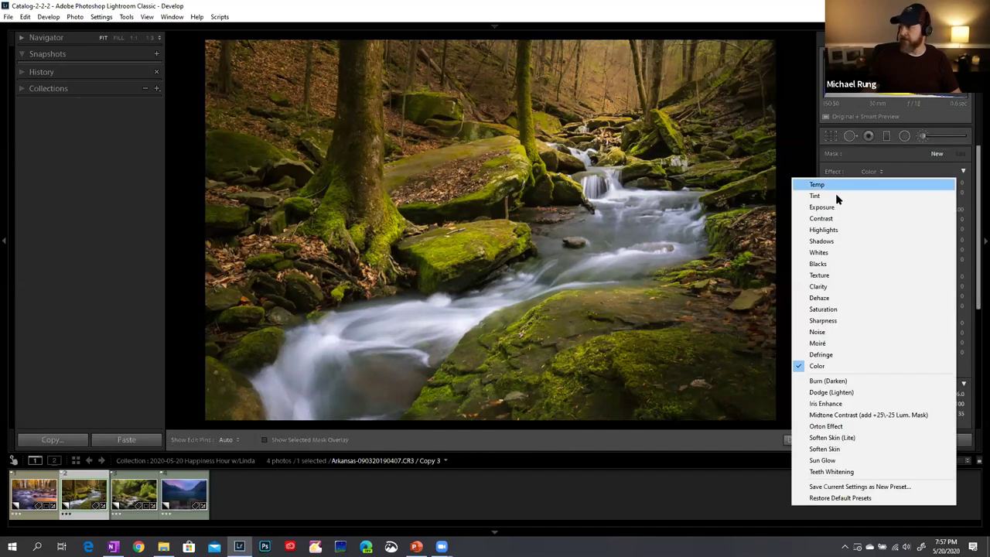
Keep the Color effect and pick a muted green brush tint, hue 125, saturation 49
{"action": "left_click", "coordinate": [817, 366]}
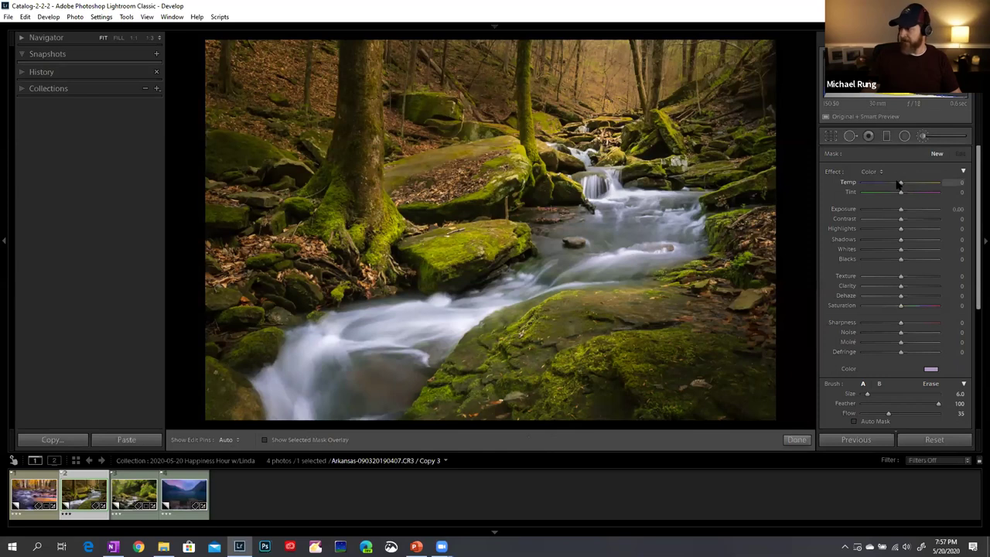
{"action": "left_click", "coordinate": [931, 371]}
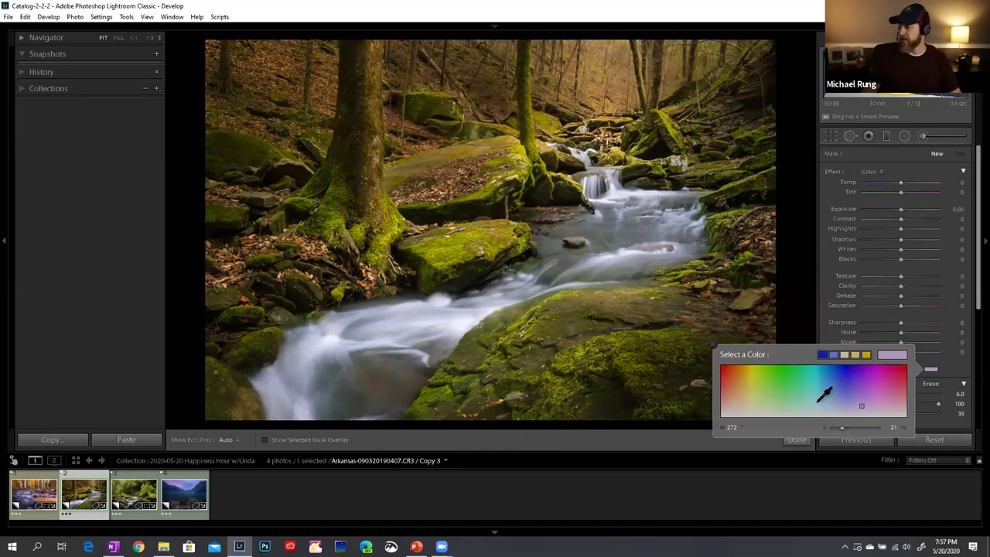
{"action": "left_click", "coordinate": [831, 391]}
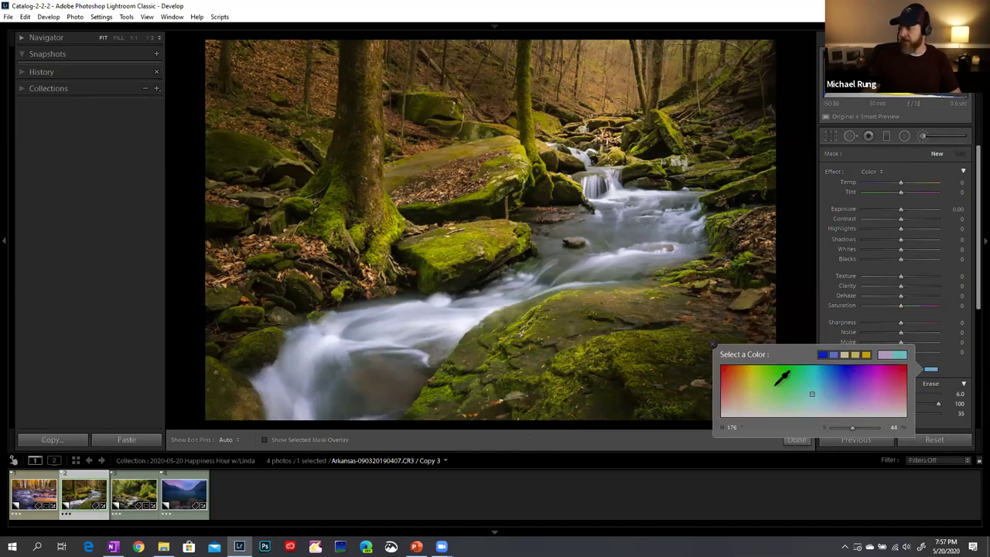
{"action": "left_click", "coordinate": [785, 379]}
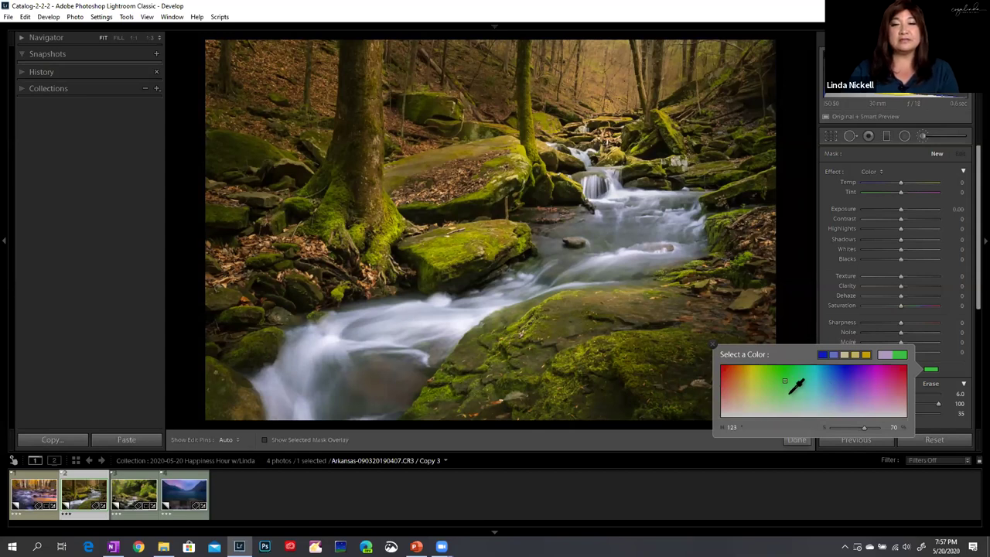
{"action": "left_click", "coordinate": [831, 395]}
{"action": "mouse_move", "coordinate": [781, 382]}
{"action": "left_mouse_down"}
{"action": "mouse_move", "coordinate": [745, 381]}
{"action": "mouse_move", "coordinate": [785, 391]}
{"action": "left_mouse_up"}
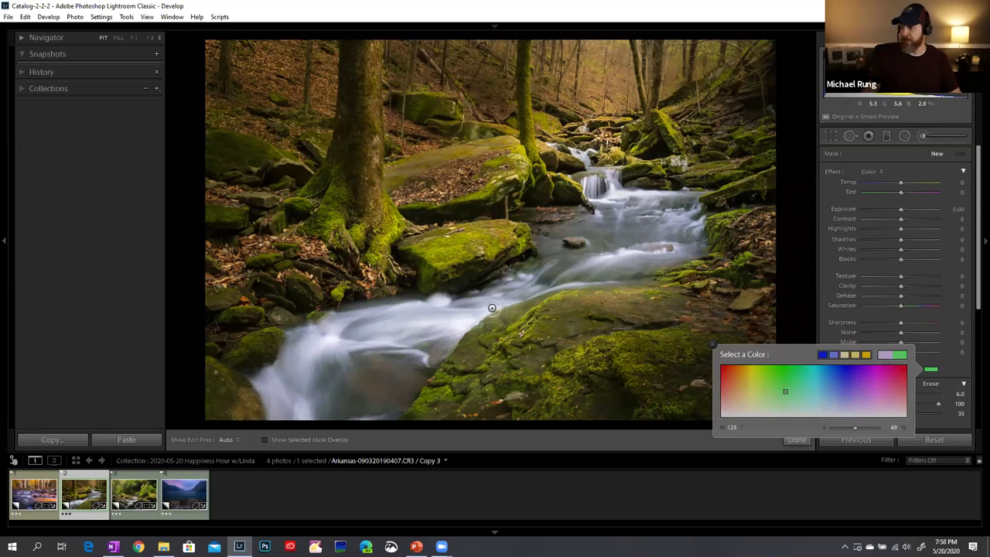
Paint the green brush tint over the lower stream water
{"action": "key", "text": "h"}
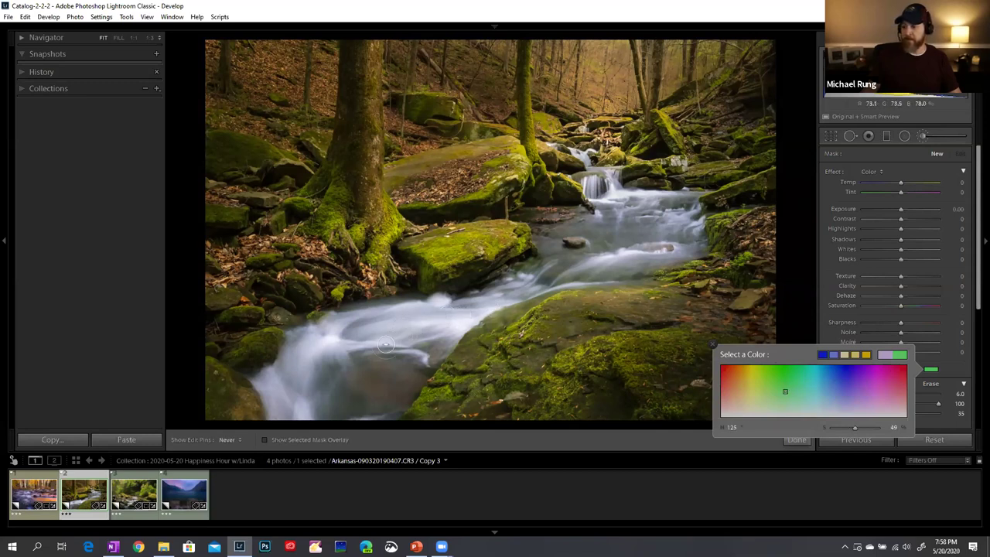
{"action": "left_click", "coordinate": [404, 329]}
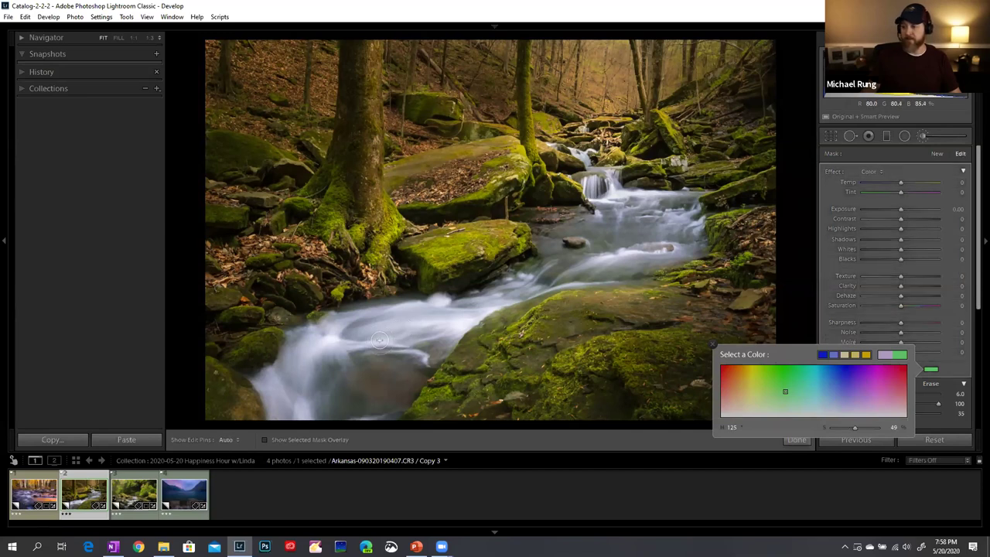
{"action": "key", "text": "h"}
{"action": "left_click", "coordinate": [382, 335]}
{"action": "mouse_move", "coordinate": [366, 338]}
{"action": "left_mouse_down"}
{"action": "mouse_move", "coordinate": [390, 342]}
{"action": "mouse_move", "coordinate": [389, 330]}
{"action": "mouse_move", "coordinate": [364, 328]}
{"action": "mouse_move", "coordinate": [472, 311]}
{"action": "mouse_move", "coordinate": [388, 339]}
{"action": "mouse_move", "coordinate": [431, 343]}
{"action": "left_mouse_up"}
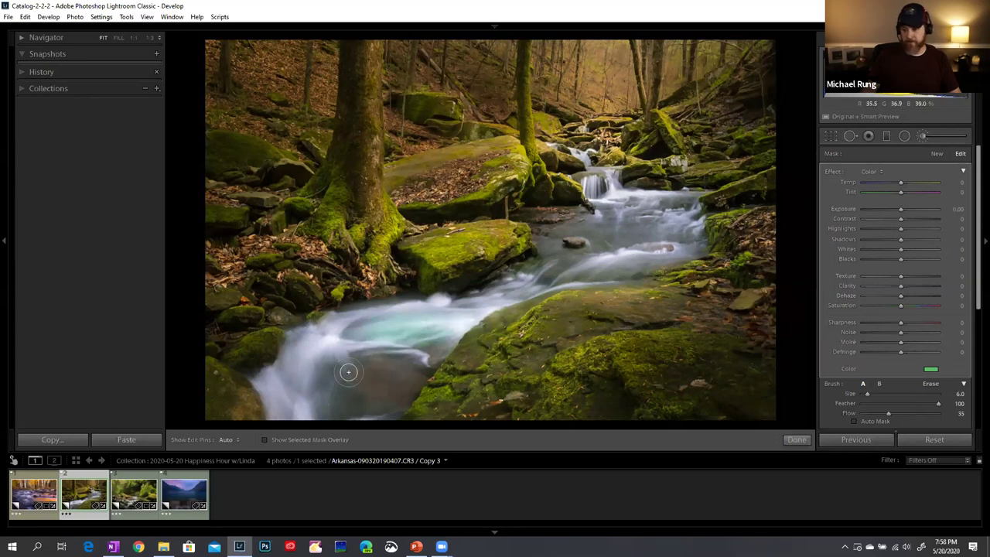
Set Show Edit Pins to Always, delete the water tint pin, and restart the Adjustment Brush
{"action": "left_click", "coordinate": [229, 439]}
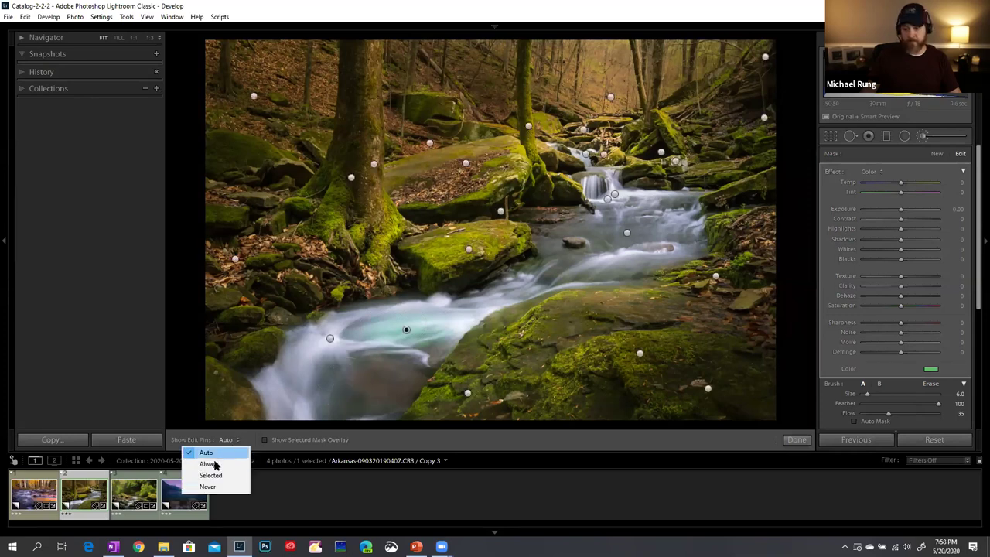
{"action": "left_click", "coordinate": [209, 463]}
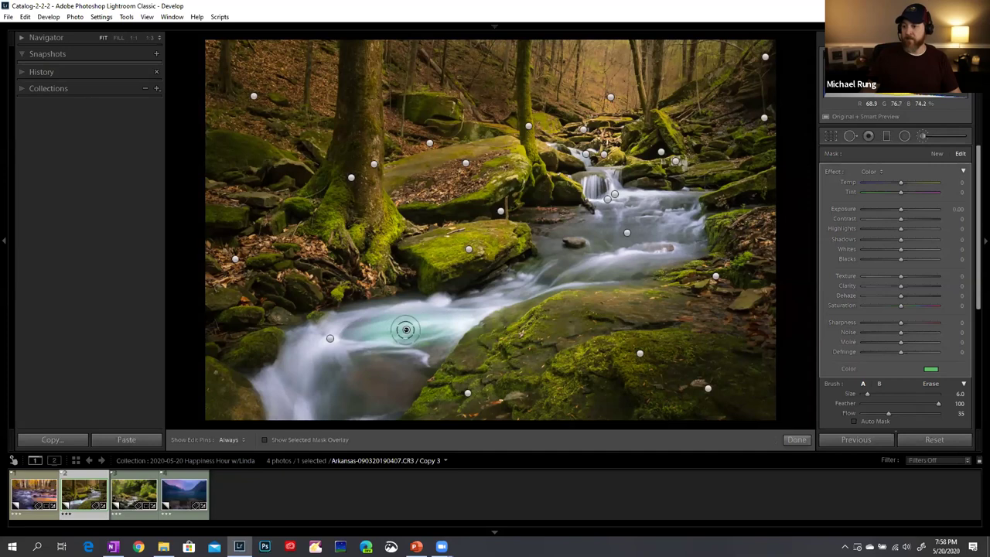
{"action": "right_click", "coordinate": [406, 333]}
{"action": "left_click", "coordinate": [429, 348]}
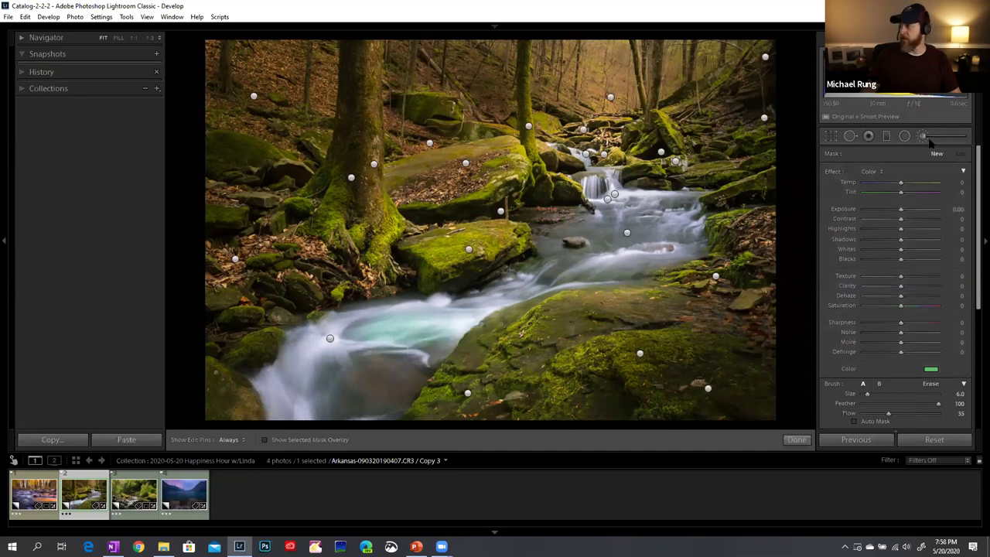
{"action": "left_click", "coordinate": [921, 136]}
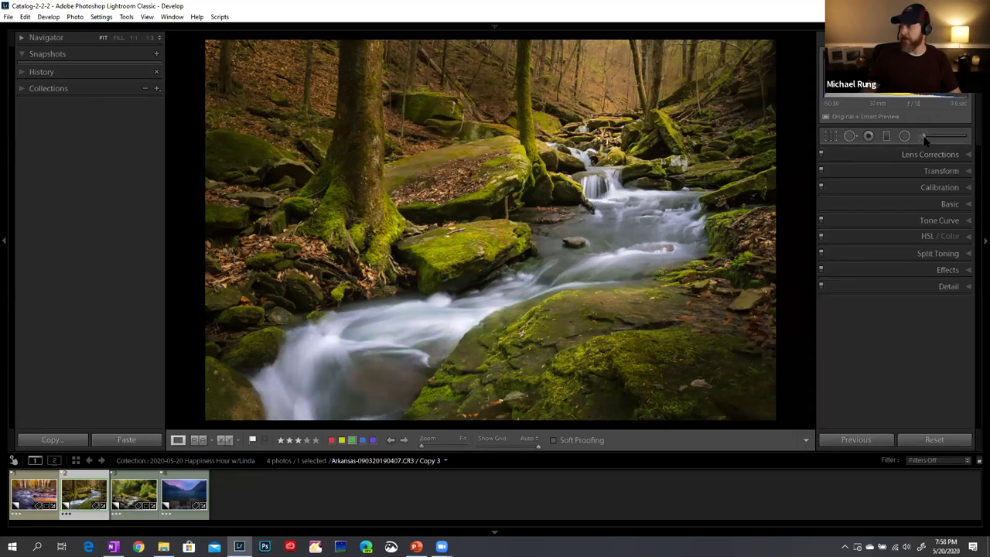
{"action": "left_click", "coordinate": [922, 136]}
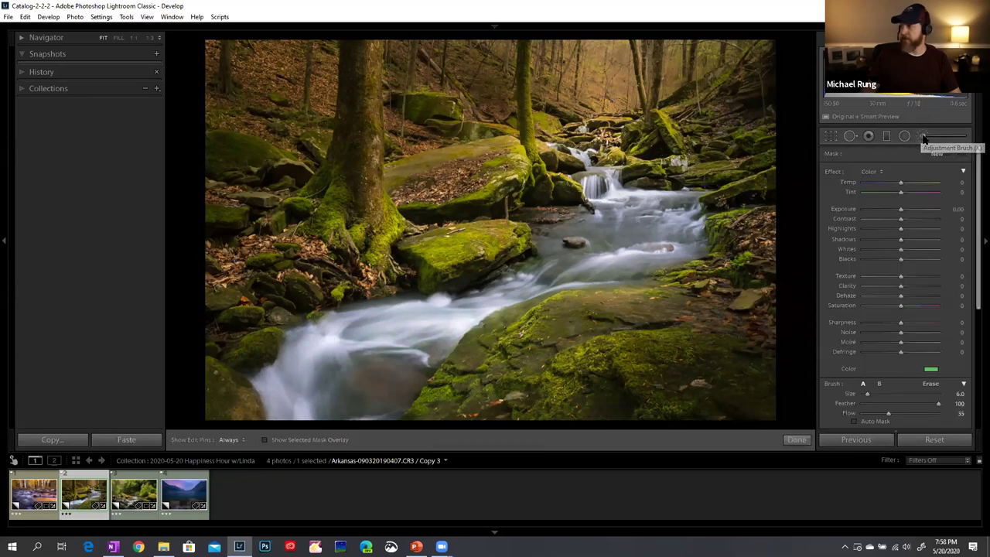
{"action": "left_click", "coordinate": [879, 171]}
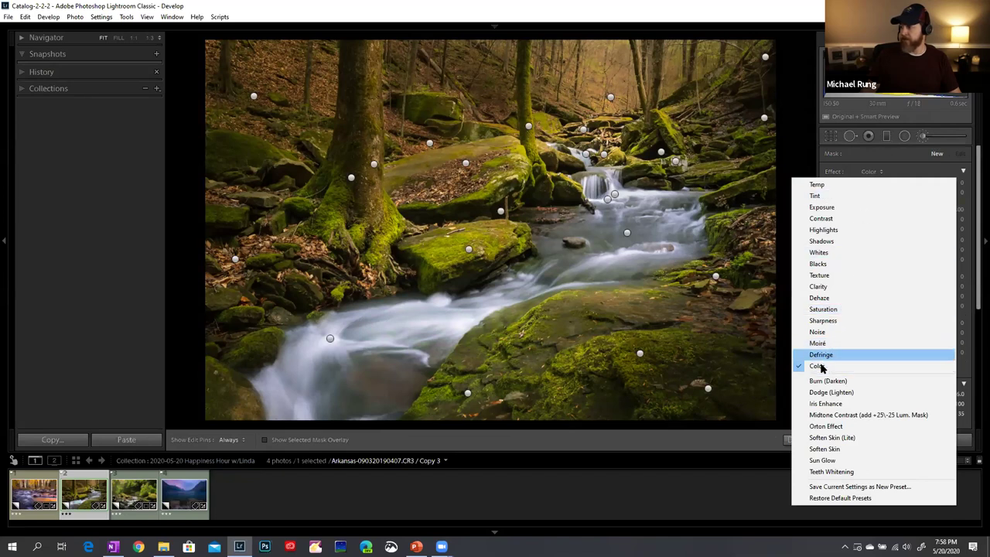
Keep Color as the brush effect and pick a yellow-green tint, hue 68, saturation 68
{"action": "left_click", "coordinate": [821, 365]}
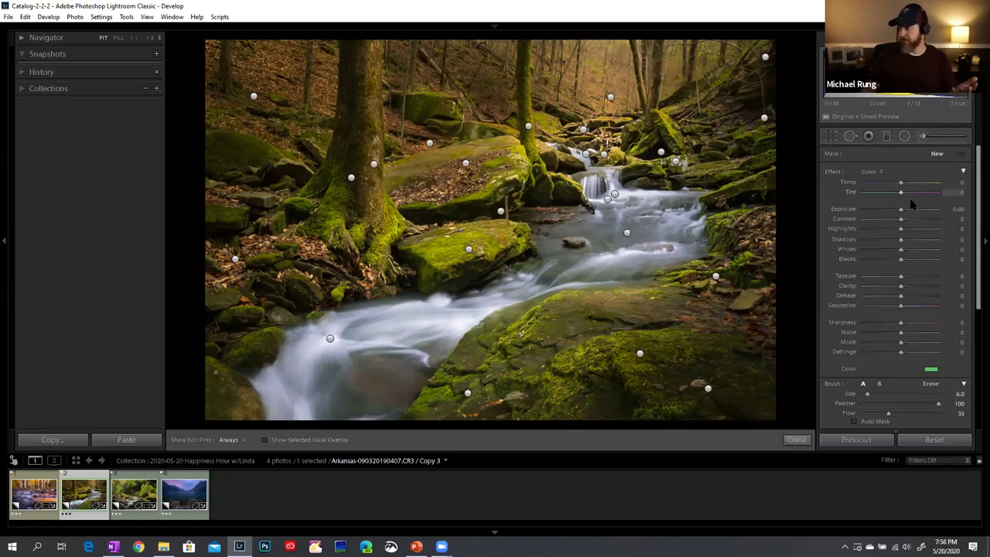
{"action": "left_click", "coordinate": [931, 371]}
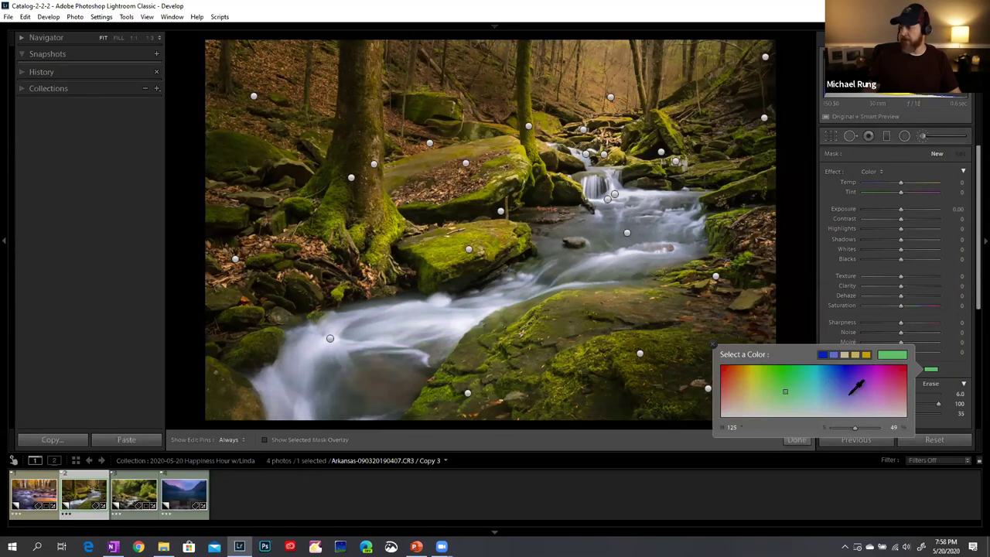
{"action": "left_click", "coordinate": [783, 386]}
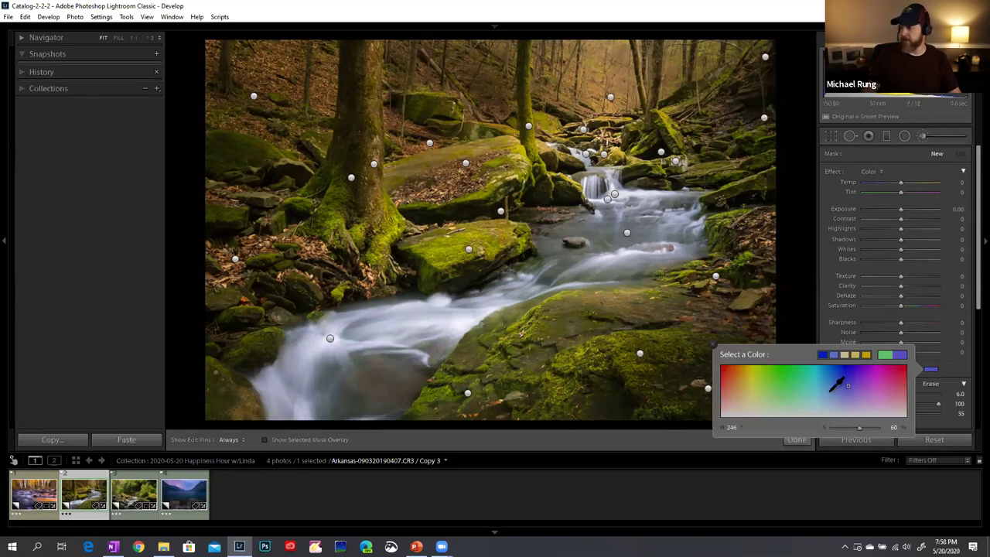
{"action": "left_click", "coordinate": [761, 393]}
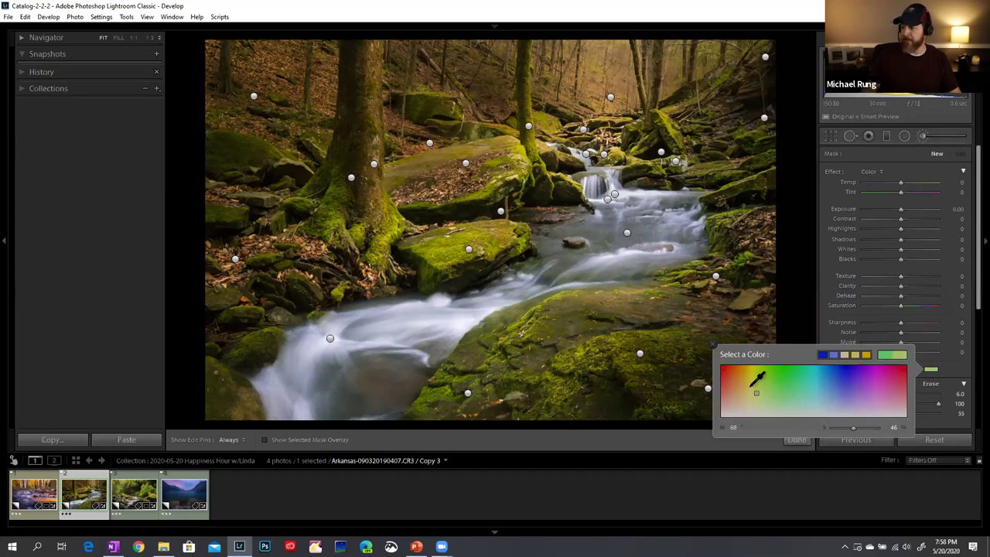
{"action": "left_click", "coordinate": [756, 392]}
{"action": "mouse_move", "coordinate": [756, 392]}
{"action": "left_mouse_down"}
{"action": "mouse_move", "coordinate": [559, 353]}
{"action": "mouse_move", "coordinate": [567, 361]}
{"action": "mouse_move", "coordinate": [577, 357]}
{"action": "mouse_move", "coordinate": [541, 331]}
{"action": "mouse_move", "coordinate": [633, 311]}
{"action": "mouse_move", "coordinate": [638, 352]}
{"action": "mouse_move", "coordinate": [523, 336]}
{"action": "mouse_move", "coordinate": [446, 245]}
{"action": "left_mouse_up"}
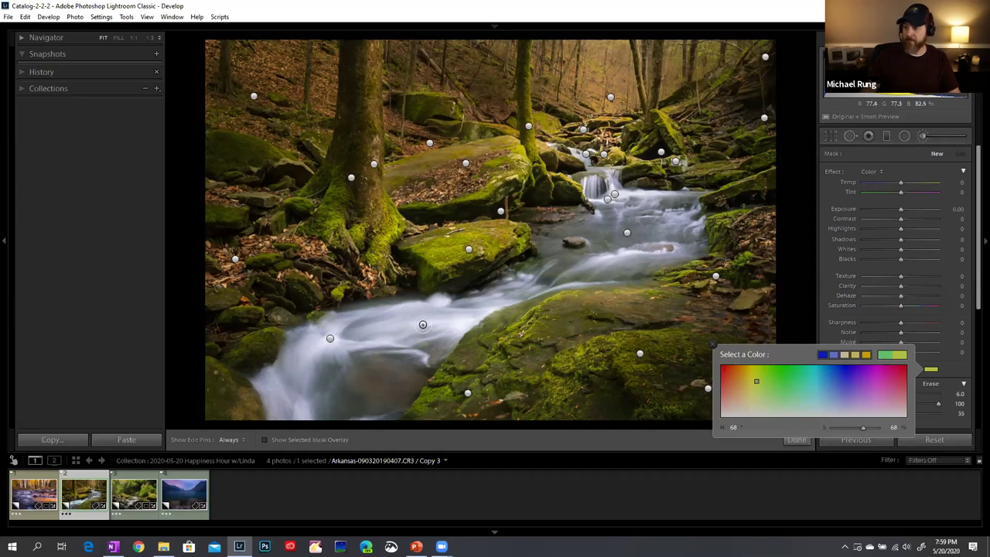
Select the water's brush pin for editing, close the color popup, and show the edit pins
{"action": "left_click", "coordinate": [407, 326]}
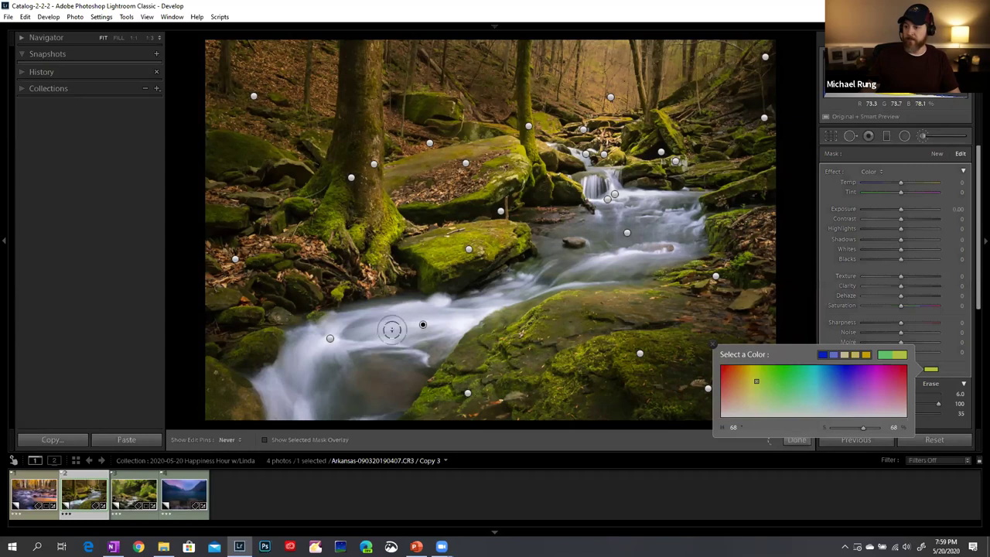
{"action": "left_click", "coordinate": [442, 325]}
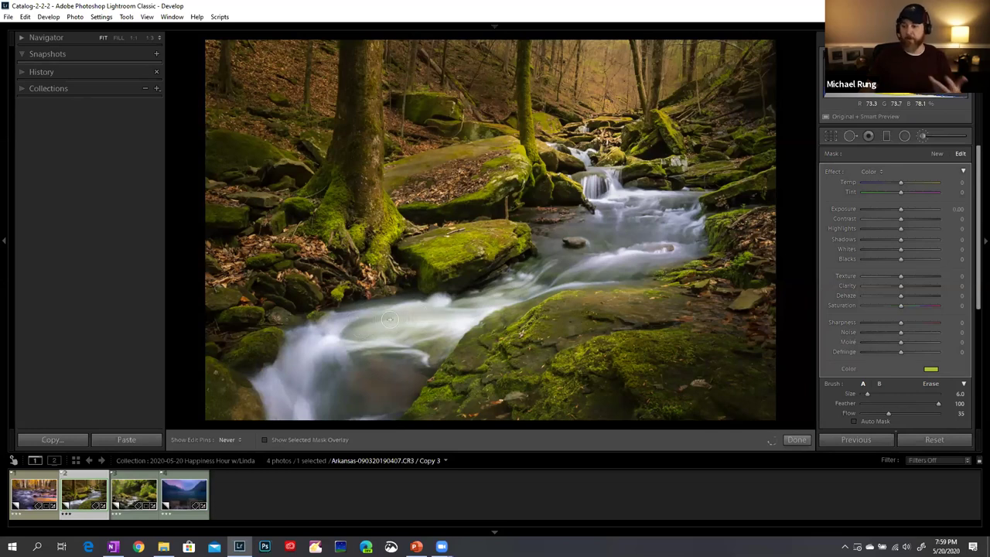
{"action": "key", "text": "h"}
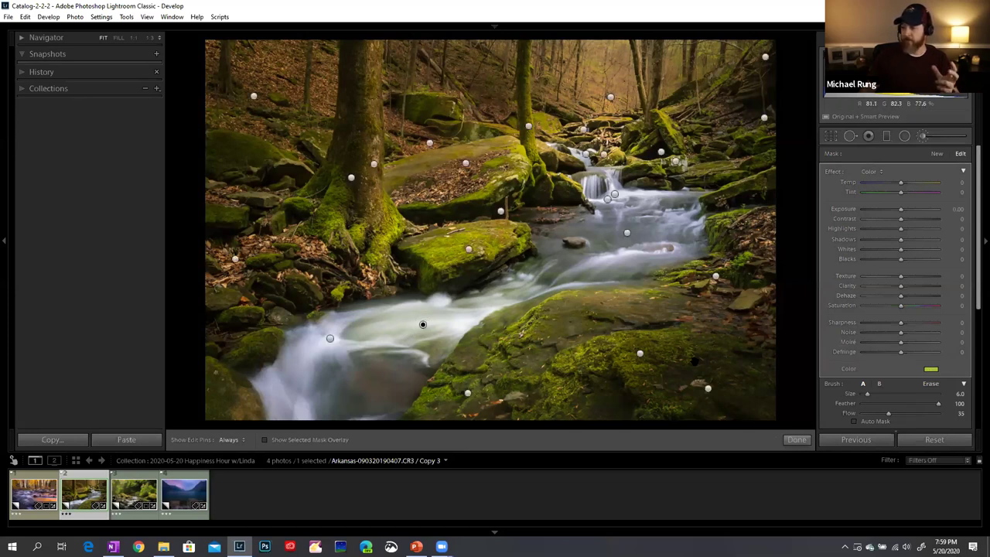
Push the water tint saturation to 100, then delete the water brush pin
{"action": "left_click", "coordinate": [931, 370]}
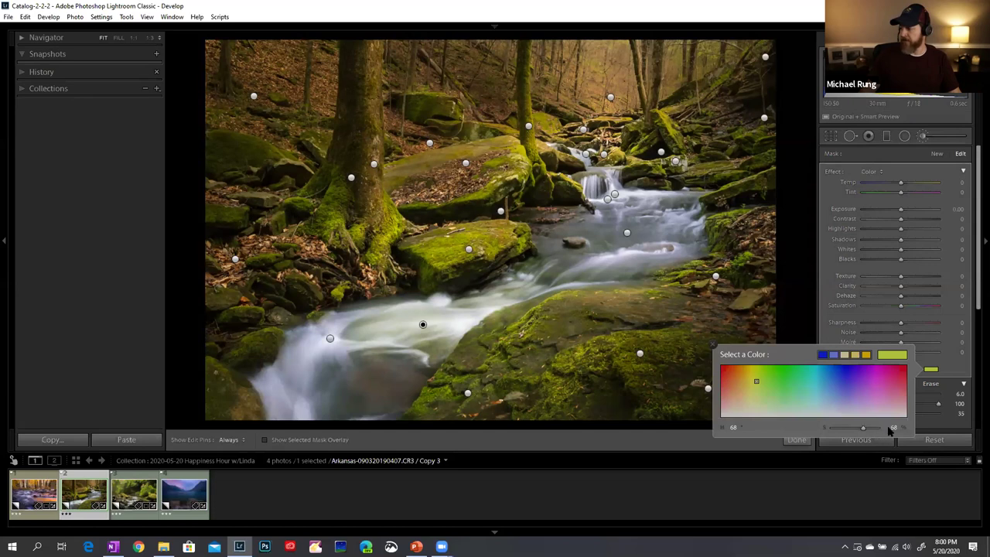
{"action": "mouse_move", "coordinate": [863, 433]}
{"action": "left_mouse_down"}
{"action": "mouse_move", "coordinate": [851, 435]}
{"action": "mouse_move", "coordinate": [873, 434]}
{"action": "left_mouse_up"}
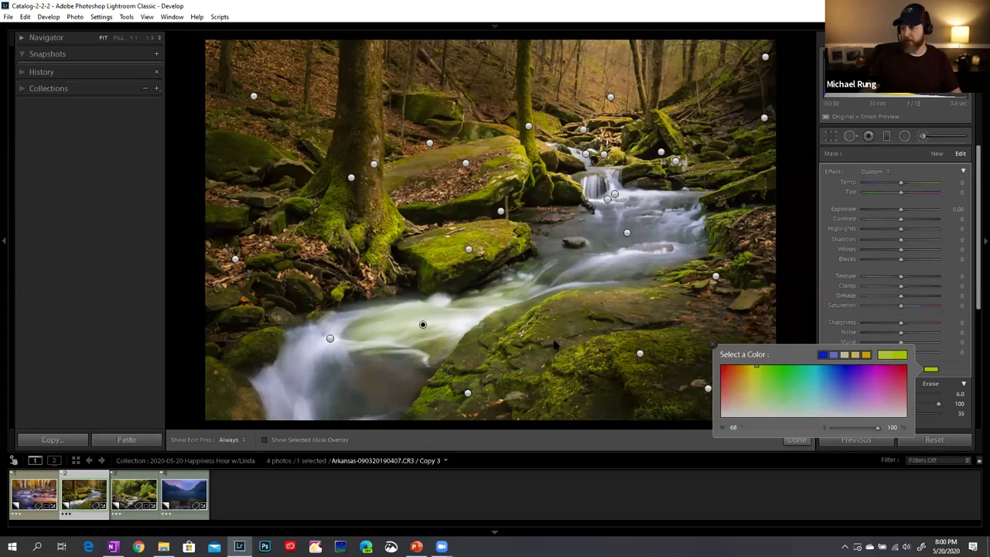
{"action": "right_click", "coordinate": [423, 324]}
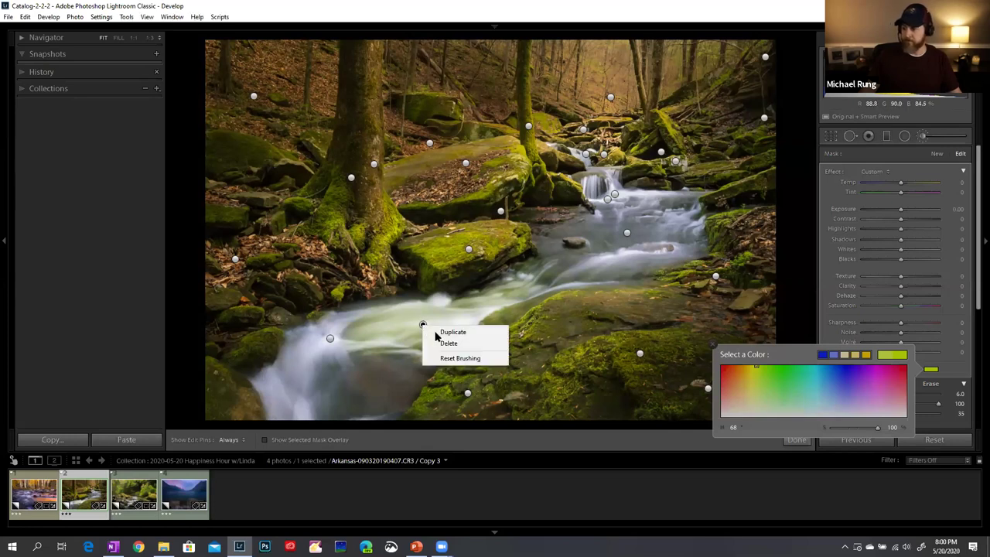
{"action": "left_click", "coordinate": [447, 342]}
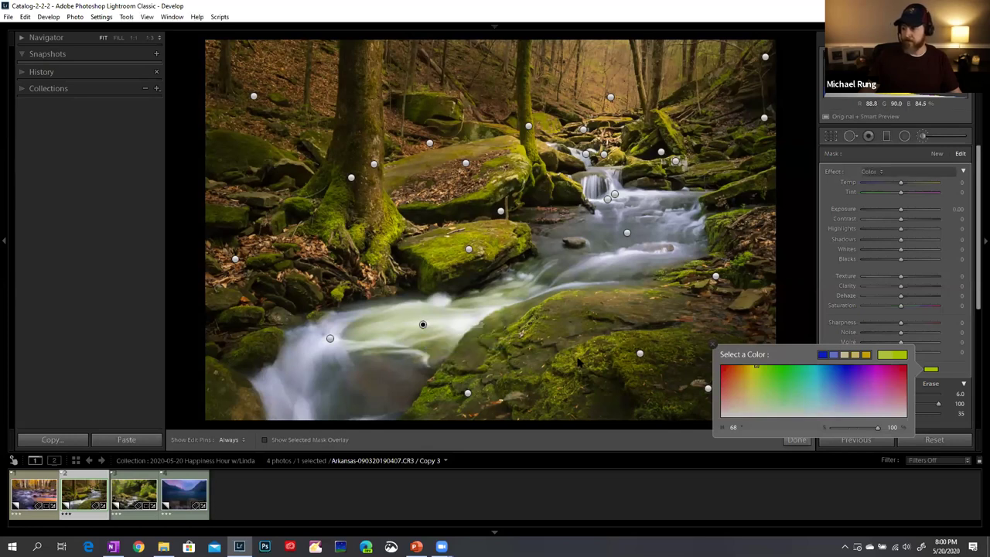
{"action": "left_click", "coordinate": [713, 347]}
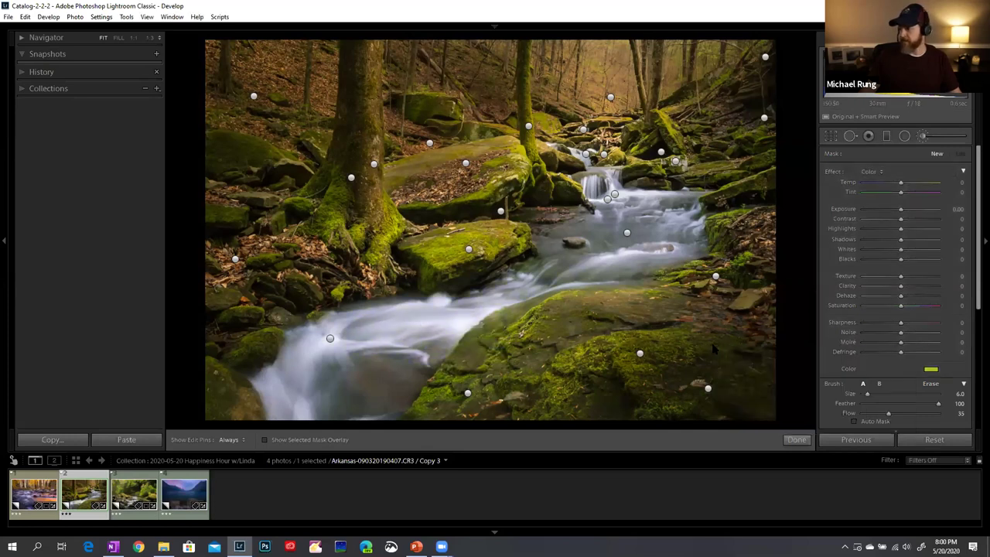
Click Done on the Adjustment Brush and expand the Basic panel
{"action": "left_click", "coordinate": [922, 136]}
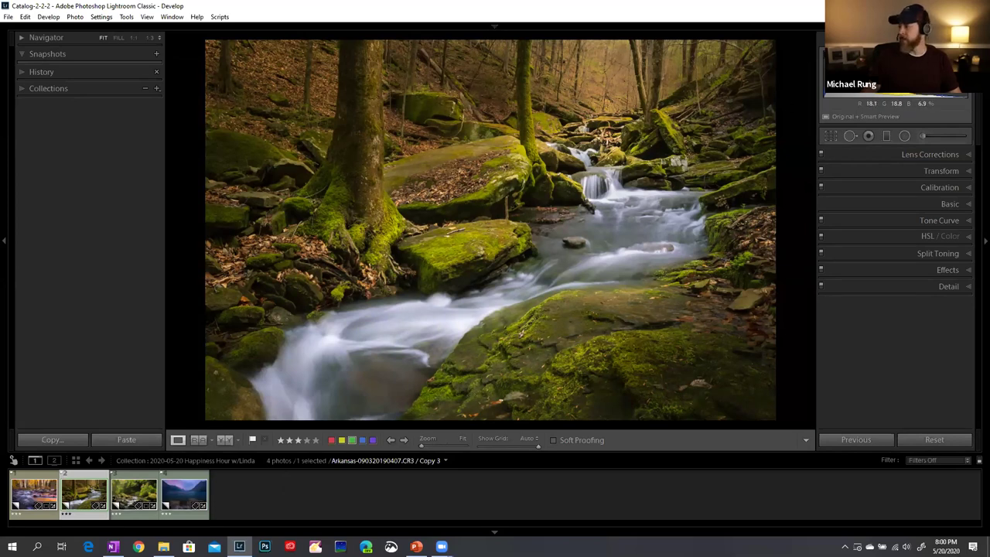
{"action": "left_click", "coordinate": [919, 205]}
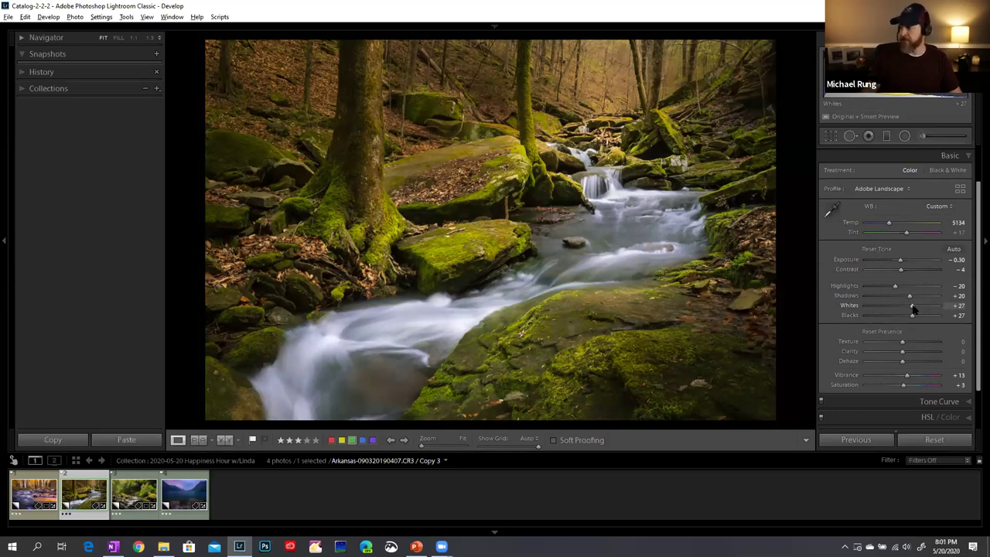
Set Whites and Blacks both to +21 while previewing highlight and shadow clipping
{"action": "left_click_drag", "start_coordinate": [912, 307], "coordinate": [912, 308]}
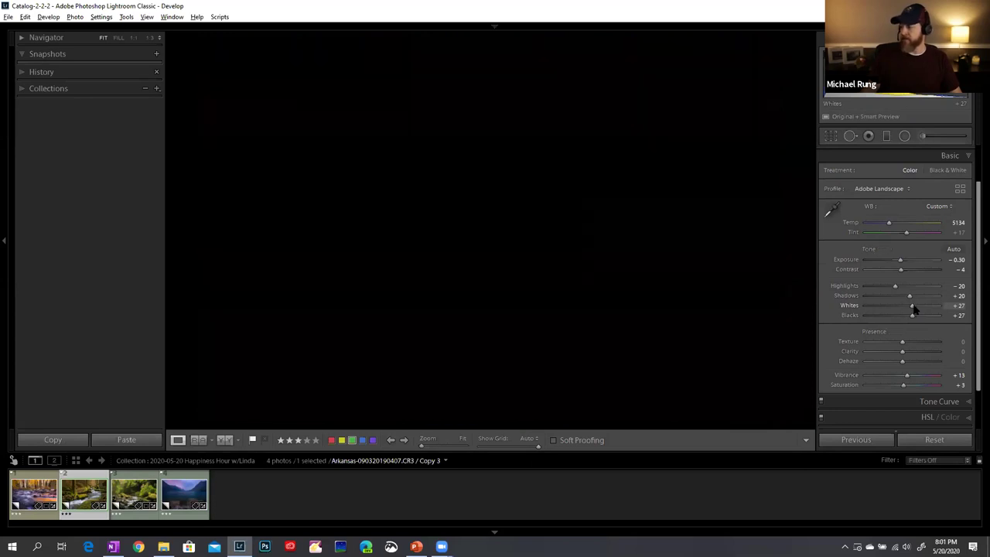
{"action": "mouse_move", "coordinate": [918, 308]}
{"action": "left_mouse_down"}
{"action": "mouse_move", "coordinate": [932, 307]}
{"action": "mouse_move", "coordinate": [913, 317]}
{"action": "left_mouse_up"}
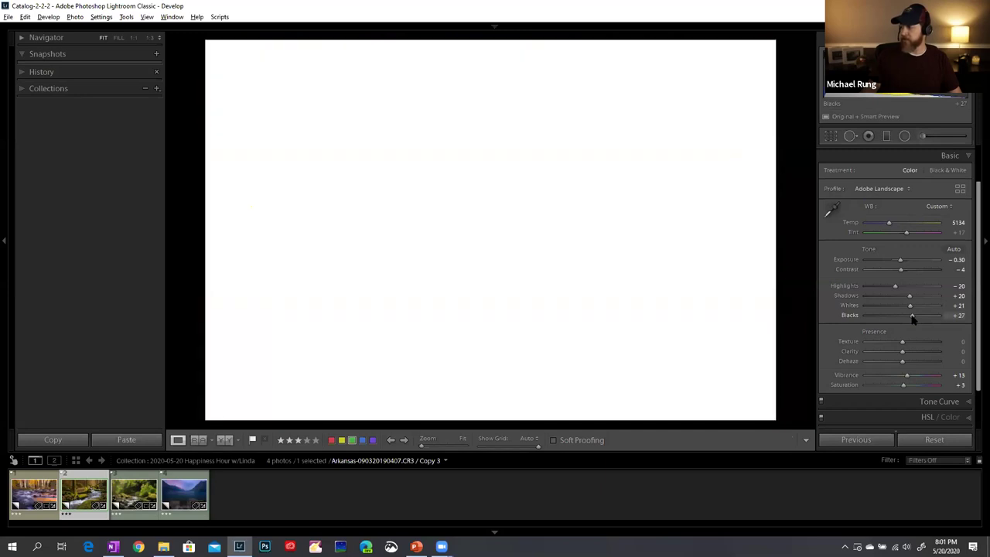
{"action": "left_click_drag", "start_coordinate": [910, 319], "coordinate": [887, 320]}
{"action": "left_click_drag", "start_coordinate": [894, 317], "coordinate": [911, 323]}
{"action": "scroll", "coordinate": [976, 307], "scroll_direction": "down", "scroll_amount": 1}
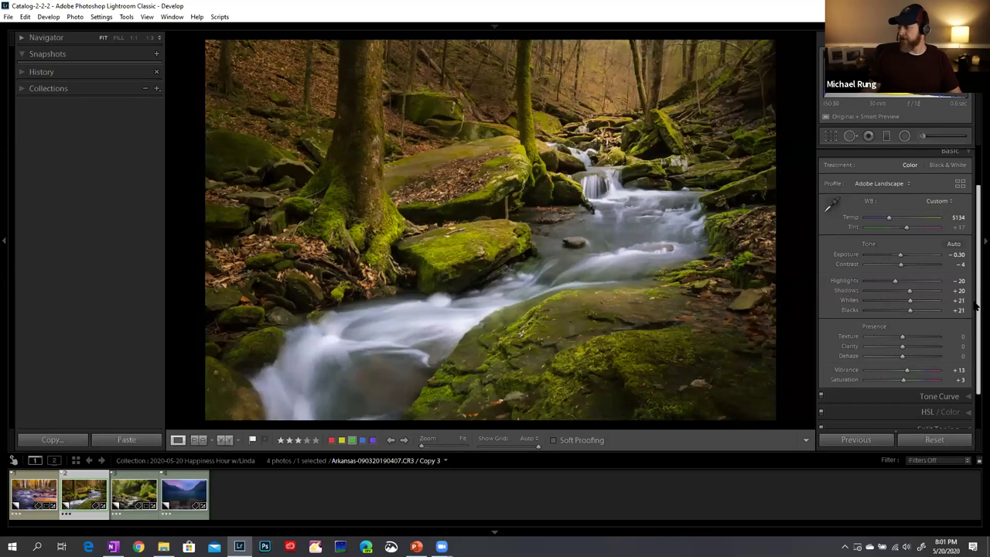
{"action": "scroll", "coordinate": [976, 307], "scroll_direction": "down", "scroll_amount": 2}
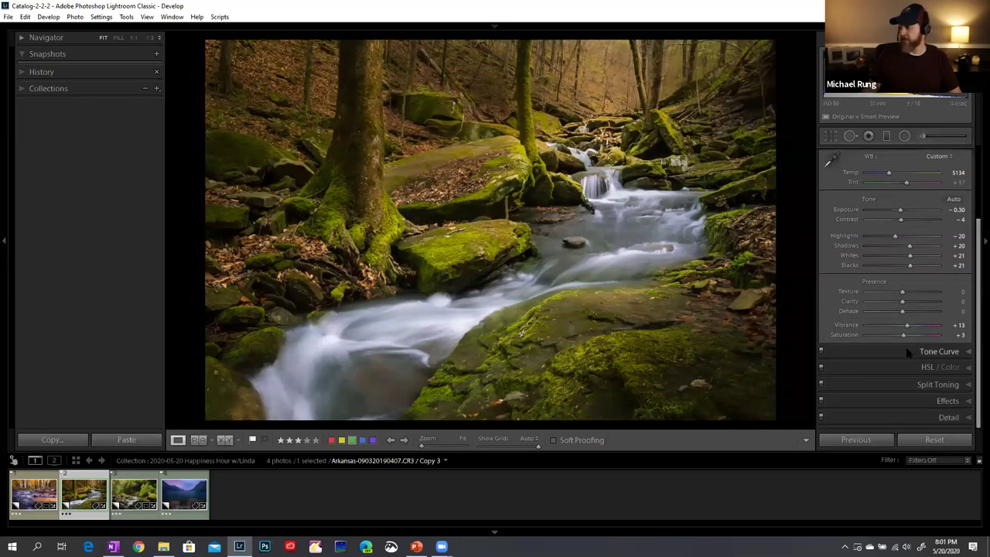
Preview warm and green Split Toning highlight tints, then settle on Highlights hue 43, saturation 0
{"action": "left_click", "coordinate": [901, 385]}
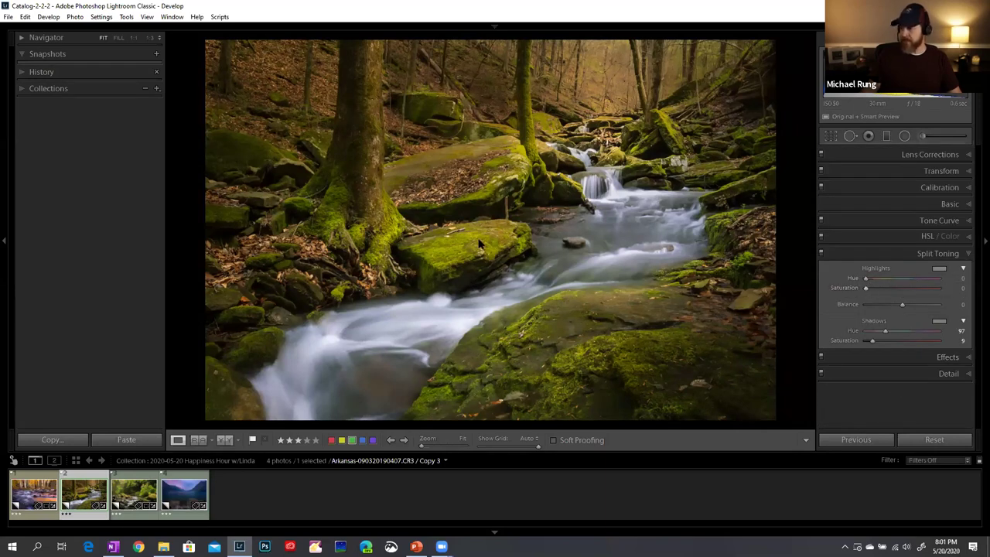
{"action": "mouse_move", "coordinate": [865, 281]}
{"action": "left_mouse_down"}
{"action": "mouse_move", "coordinate": [926, 286]}
{"action": "mouse_move", "coordinate": [872, 283]}
{"action": "left_mouse_up"}
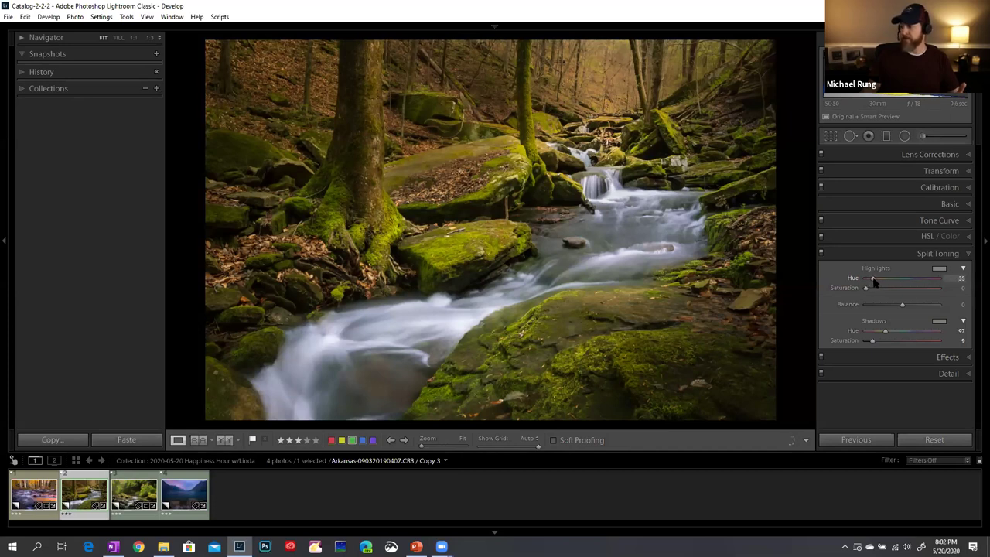
{"action": "left_click_drag", "start_coordinate": [866, 290], "coordinate": [946, 294]}
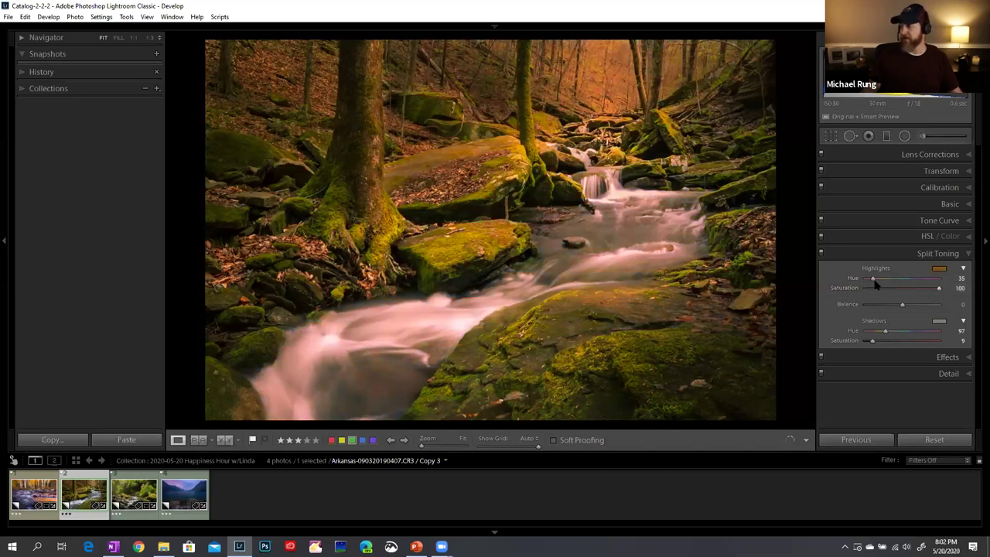
{"action": "mouse_move", "coordinate": [873, 280]}
{"action": "left_mouse_down"}
{"action": "mouse_move", "coordinate": [904, 282]}
{"action": "mouse_move", "coordinate": [872, 283]}
{"action": "left_mouse_up"}
{"action": "left_click_drag", "start_coordinate": [938, 290], "coordinate": [936, 290]}
{"action": "left_click", "coordinate": [866, 288]}
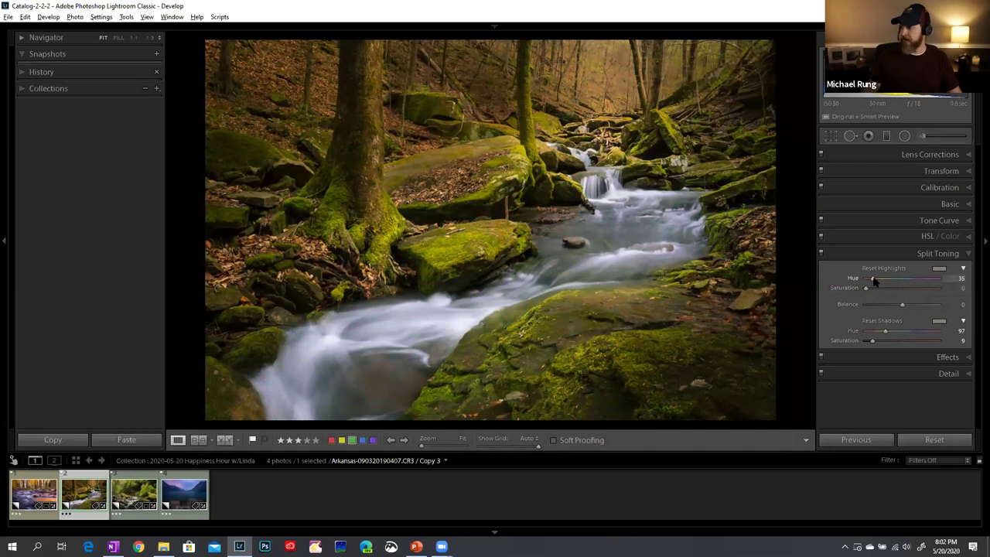
{"action": "mouse_move", "coordinate": [875, 282]}
{"action": "left_mouse_down"}
{"action": "mouse_move", "coordinate": [916, 282]}
{"action": "mouse_move", "coordinate": [875, 285]}
{"action": "left_mouse_up"}
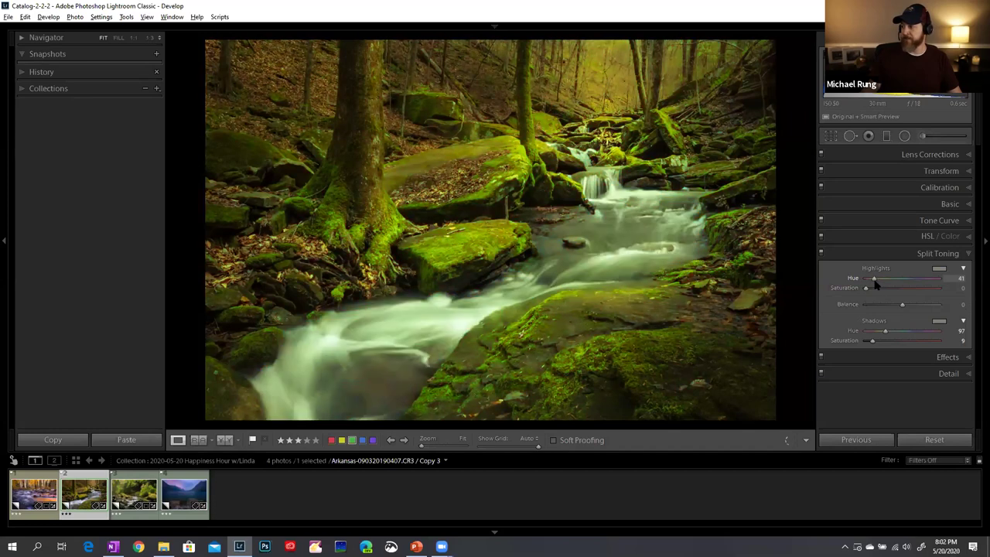
{"action": "left_click_drag", "start_coordinate": [876, 284], "coordinate": [876, 285]}
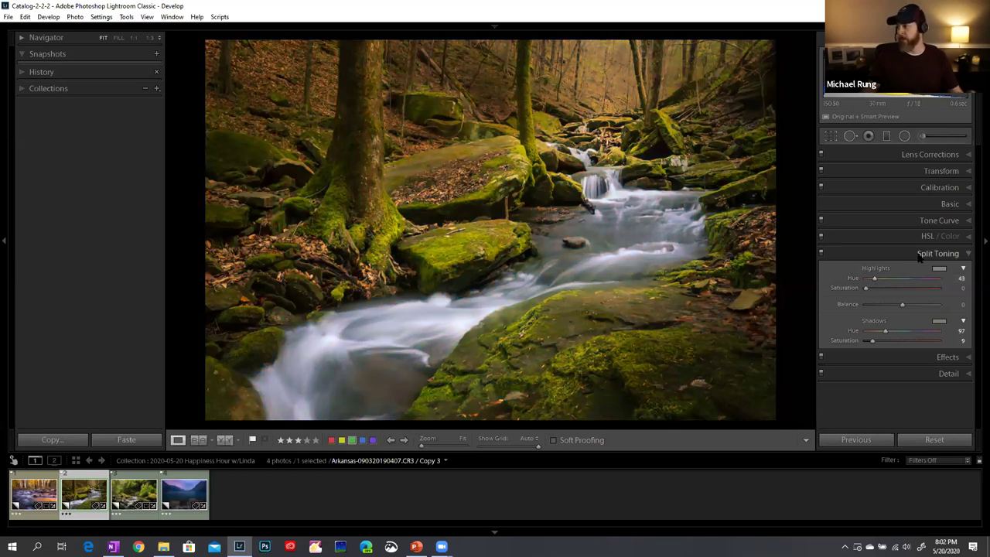
Collapse Split Toning, expand Effects, and raise Post-Crop Vignetting Feather from 64 to 69
{"action": "left_click", "coordinate": [909, 255]}
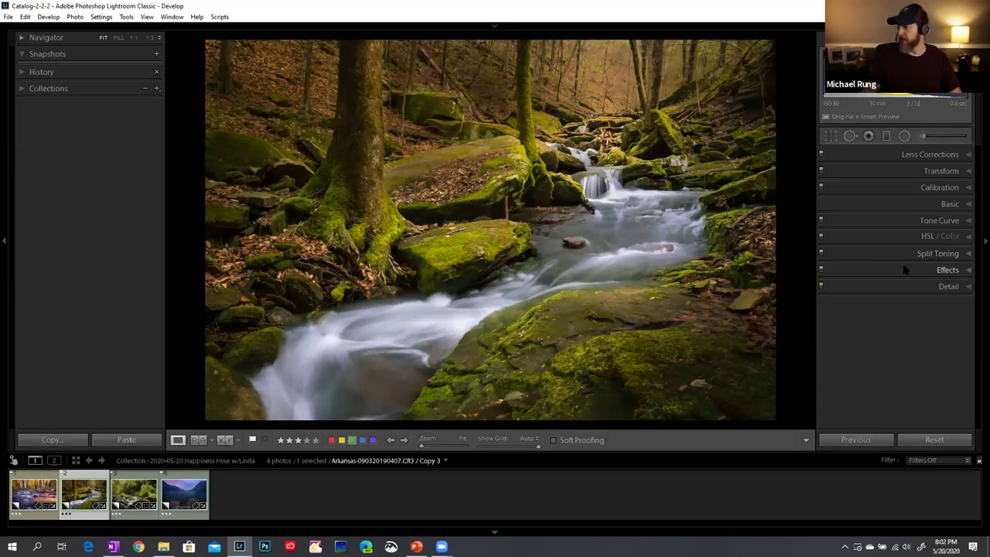
{"action": "left_click", "coordinate": [904, 269]}
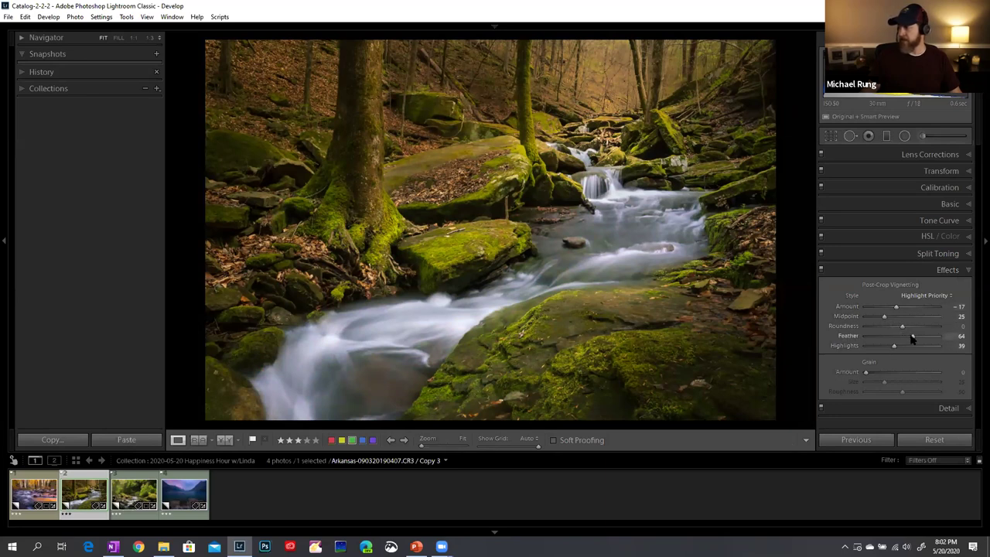
{"action": "mouse_move", "coordinate": [912, 338]}
{"action": "left_mouse_down"}
{"action": "mouse_move", "coordinate": [901, 341]}
{"action": "mouse_move", "coordinate": [922, 343]}
{"action": "mouse_move", "coordinate": [877, 344]}
{"action": "mouse_move", "coordinate": [919, 346]}
{"action": "left_mouse_up"}
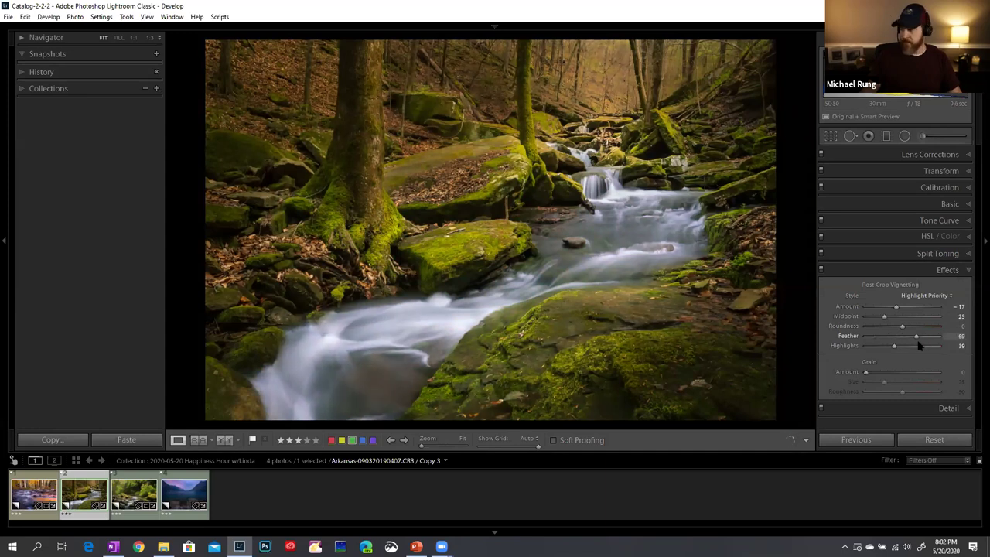
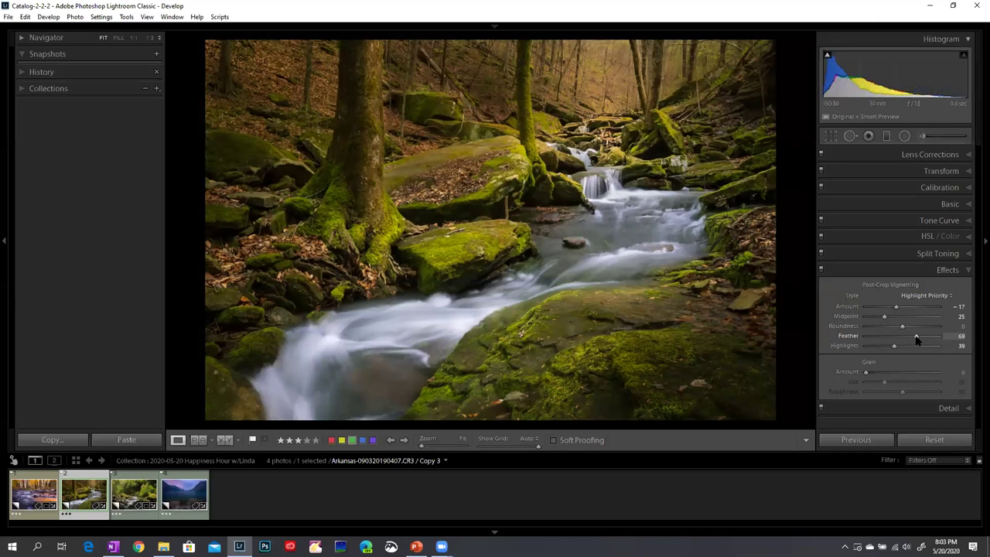
Set the post-crop vignette Feather to 75, compare before/after, and collapse the Effects panel
{"action": "mouse_move", "coordinate": [917, 340]}
{"action": "left_mouse_down"}
{"action": "mouse_move", "coordinate": [891, 342]}
{"action": "mouse_move", "coordinate": [925, 345]}
{"action": "mouse_move", "coordinate": [891, 343]}
{"action": "mouse_move", "coordinate": [933, 338]}
{"action": "mouse_move", "coordinate": [856, 342]}
{"action": "mouse_move", "coordinate": [920, 345]}
{"action": "left_mouse_up"}
{"action": "key", "text": "alt"}
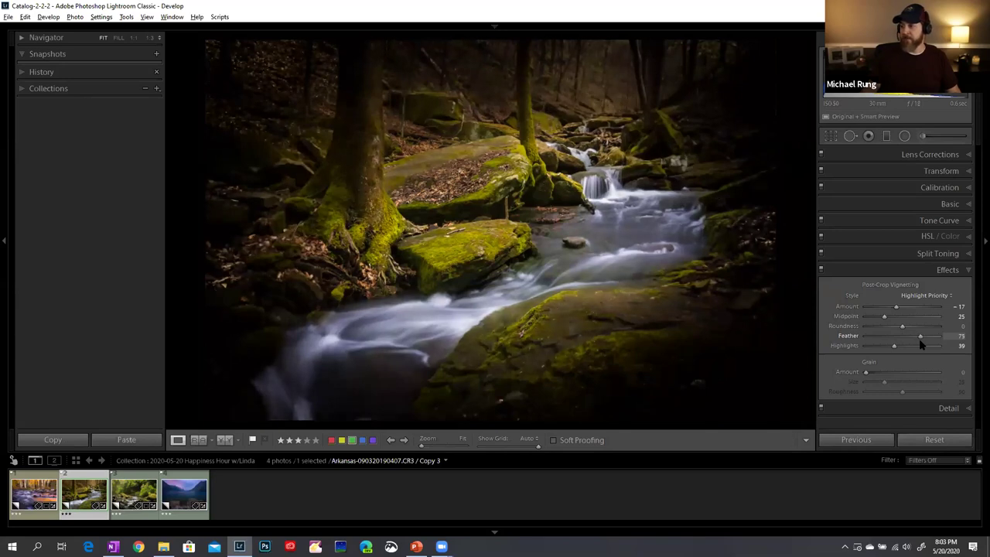
{"action": "key", "text": "backslash"}
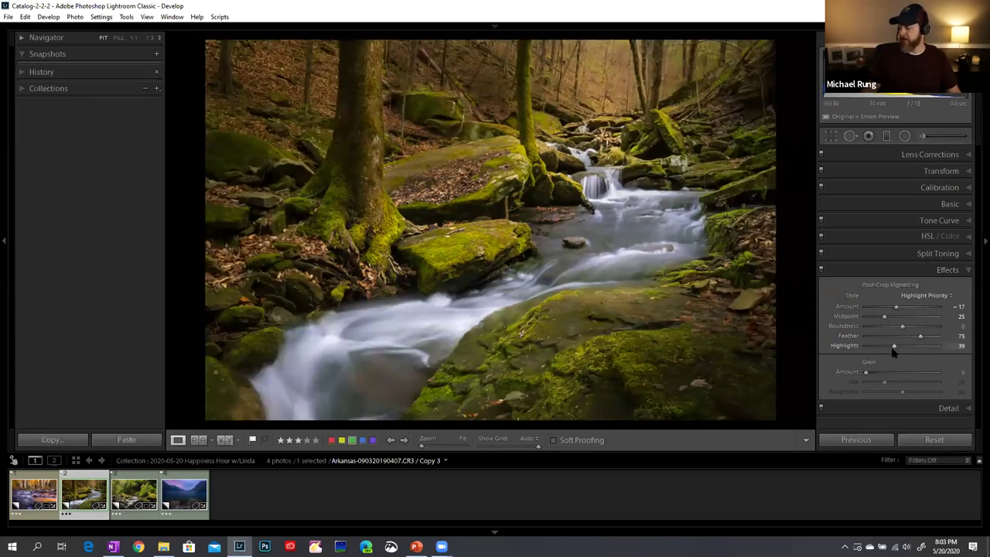
{"action": "left_click", "coordinate": [906, 272]}
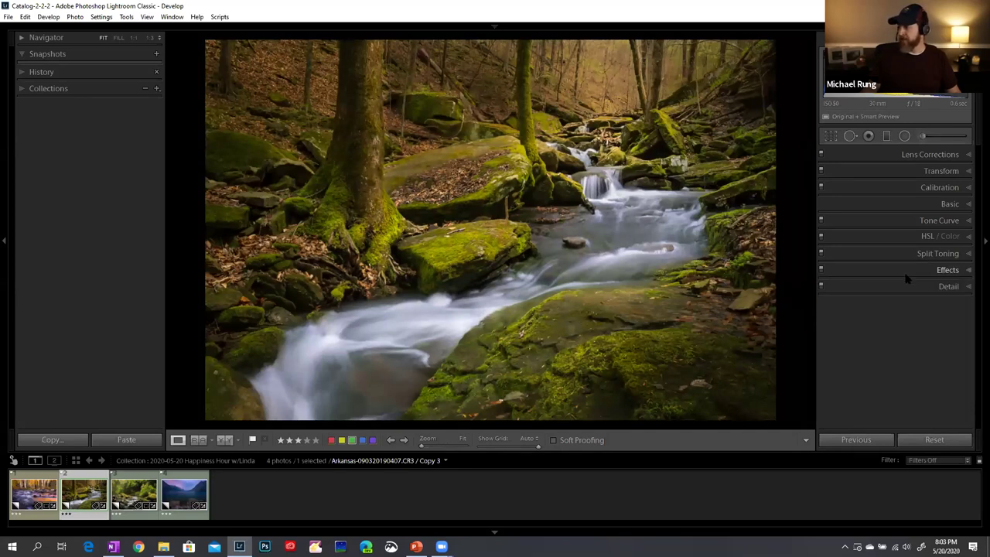
Set sharpening Masking to 0 in Detail and Alt-preview the Amount, Radius and Masking masks
{"action": "left_click", "coordinate": [906, 286]}
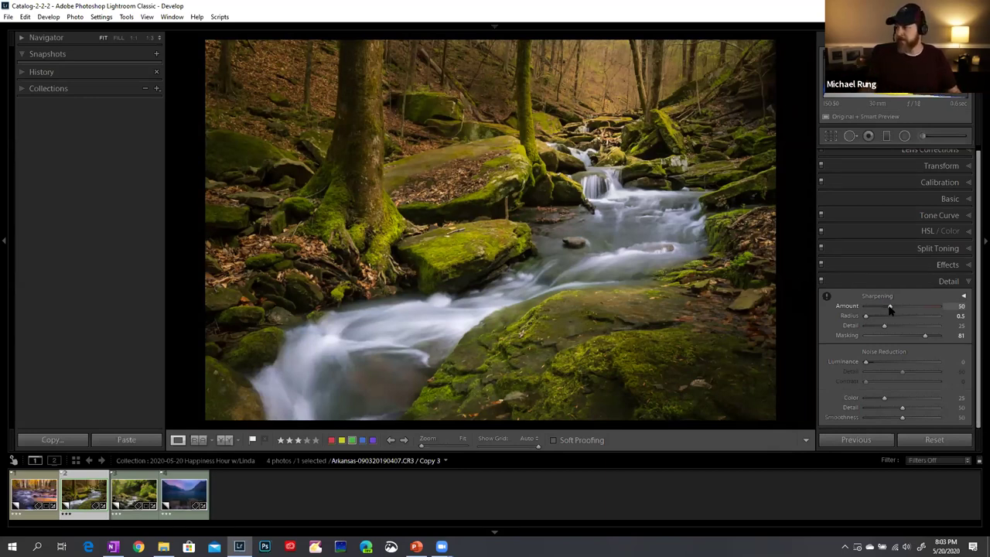
{"action": "left_click_drag", "start_coordinate": [923, 336], "coordinate": [850, 342]}
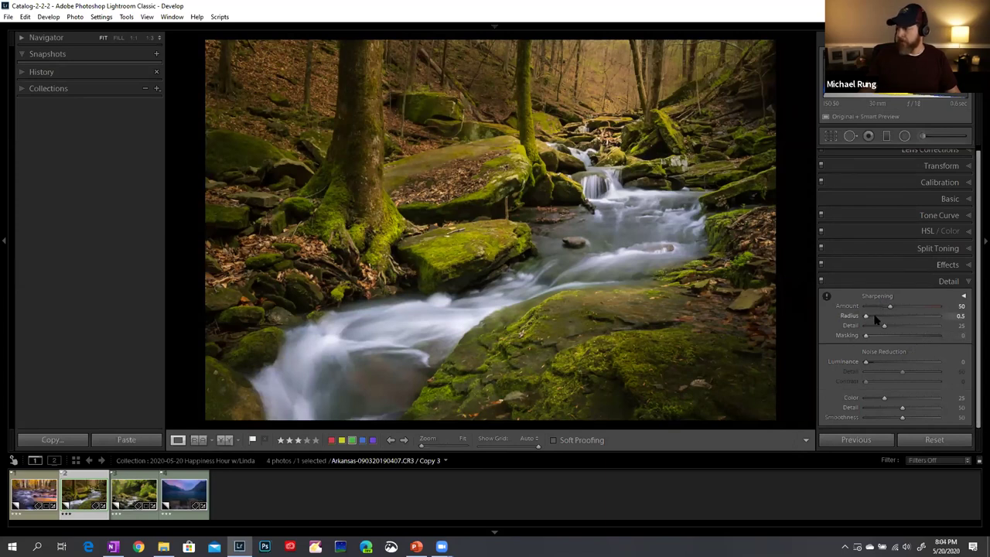
{"action": "key", "text": "alt"}
{"action": "left_click", "coordinate": [889, 307], "text": "alt"}
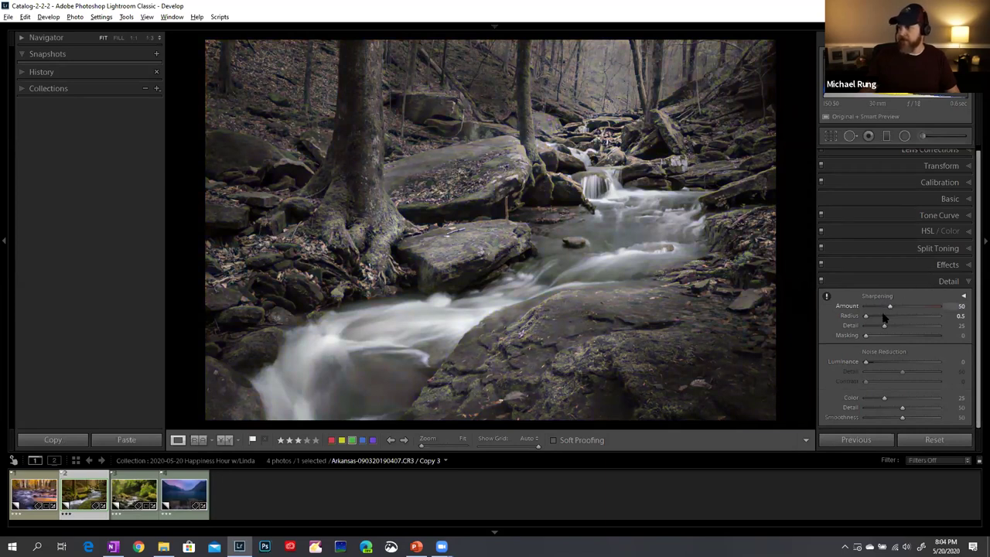
{"action": "left_click", "coordinate": [866, 317], "text": "alt"}
{"action": "mouse_move", "coordinate": [866, 317]}
{"action": "left_mouse_down"}
{"action": "mouse_move", "coordinate": [899, 322]}
{"action": "mouse_move", "coordinate": [865, 324]}
{"action": "left_mouse_up"}
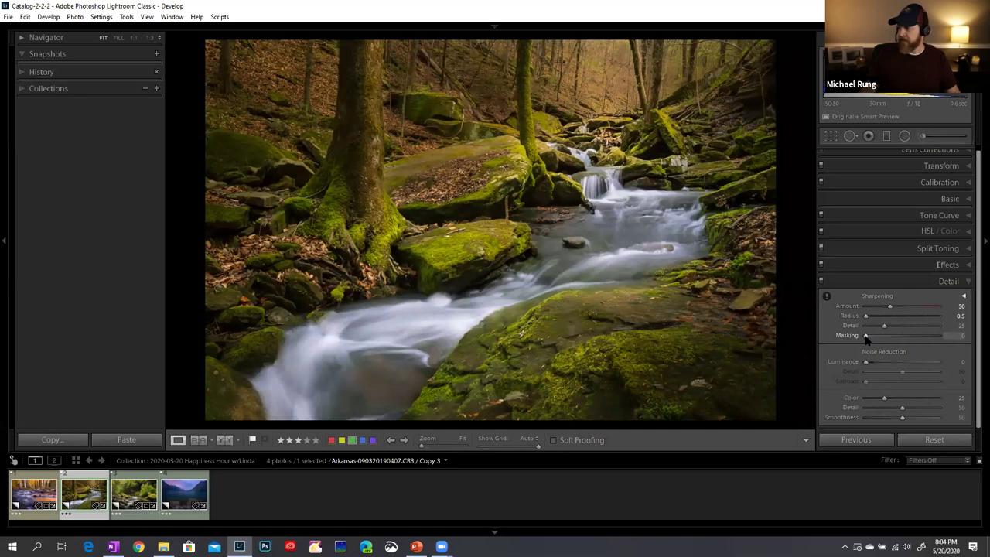
{"action": "key", "text": "alt"}
{"action": "left_click", "coordinate": [865, 338], "text": "alt"}
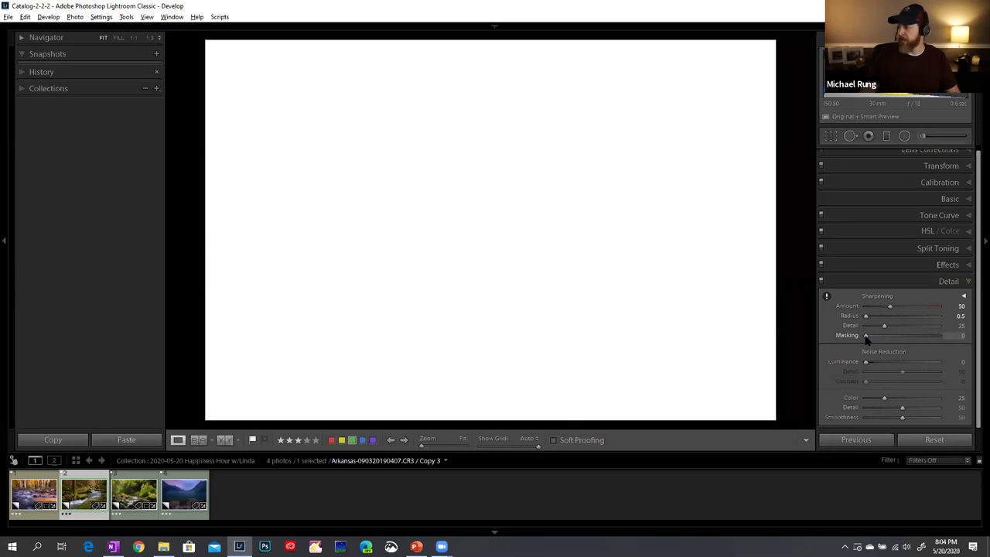
Adjust sharpening Masking while watching the mask preview, settling it at 72
{"action": "left_click_drag", "start_coordinate": [866, 338], "coordinate": [920, 344]}
{"action": "left_click_drag", "start_coordinate": [920, 344], "coordinate": [919, 344]}
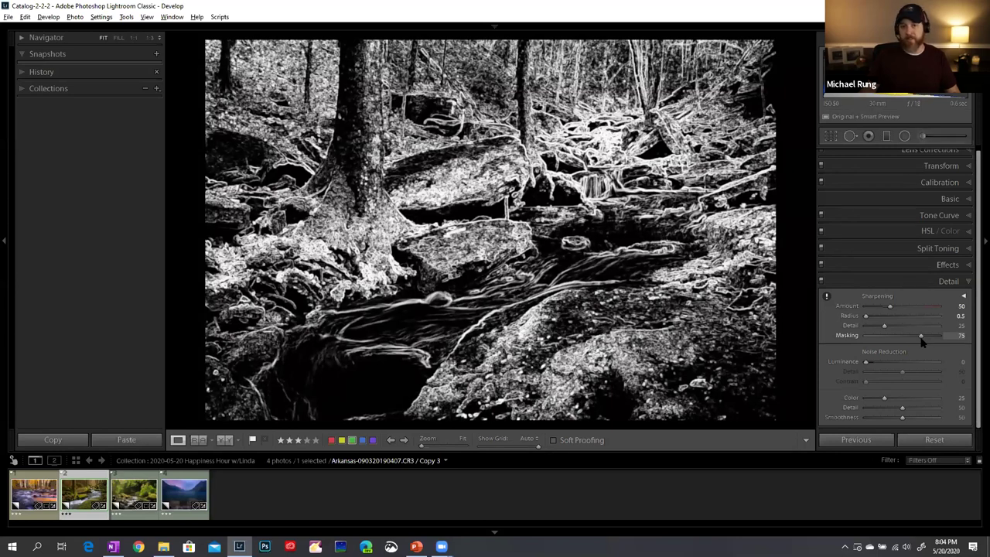
{"action": "left_click_drag", "start_coordinate": [918, 337], "coordinate": [895, 335]}
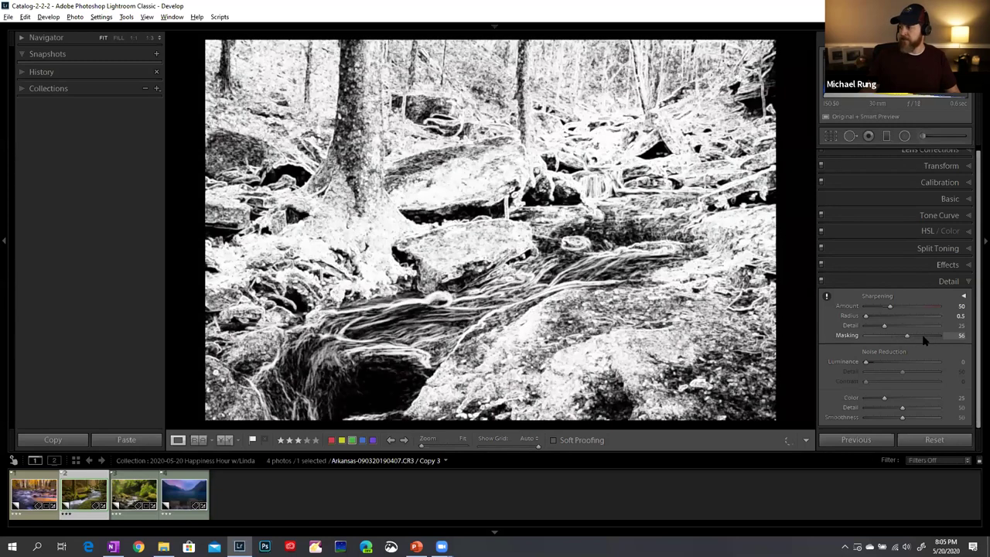
{"action": "left_click", "coordinate": [922, 336]}
{"action": "left_click_drag", "start_coordinate": [920, 340], "coordinate": [917, 341]}
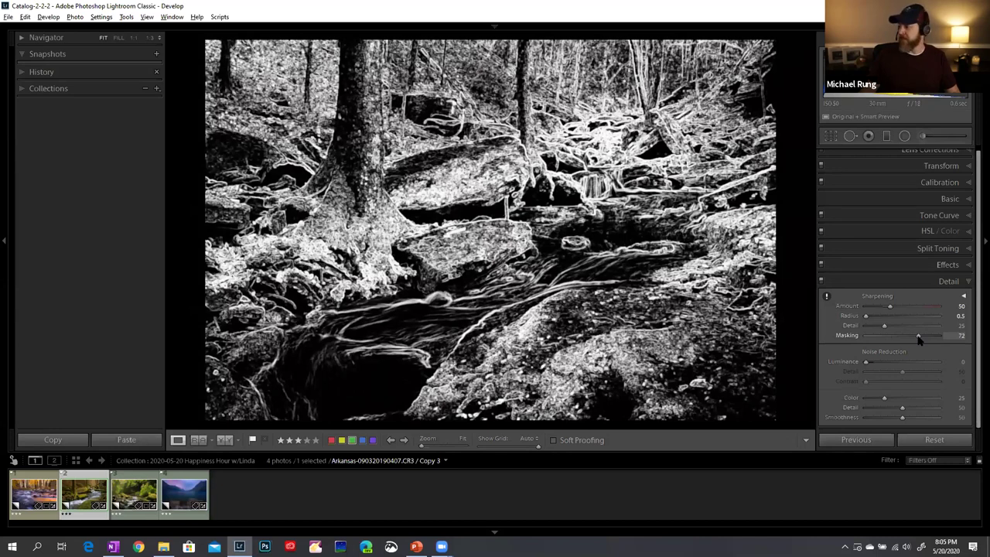
{"action": "left_click_drag", "start_coordinate": [919, 338], "coordinate": [918, 339]}
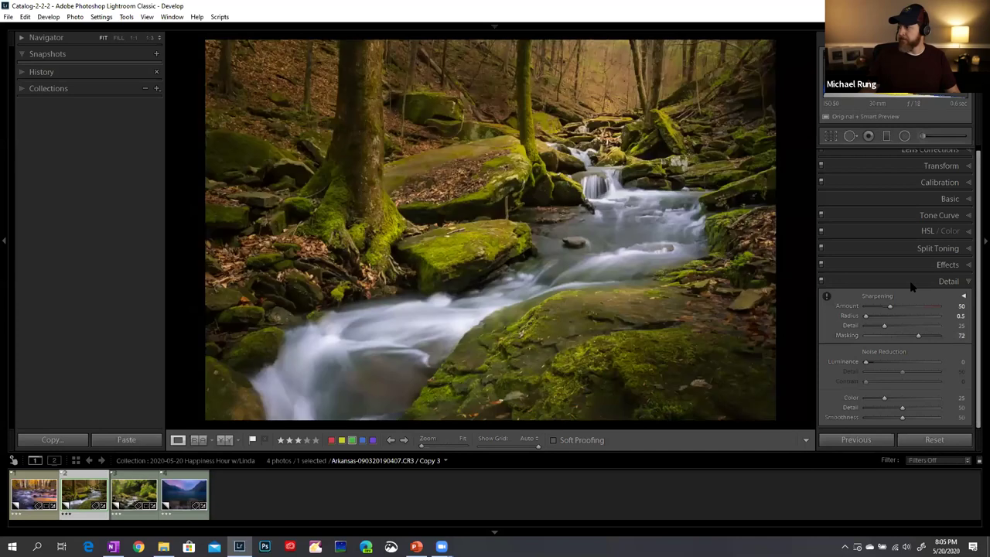
Collapse the Detail panel
{"action": "left_click", "coordinate": [910, 283]}
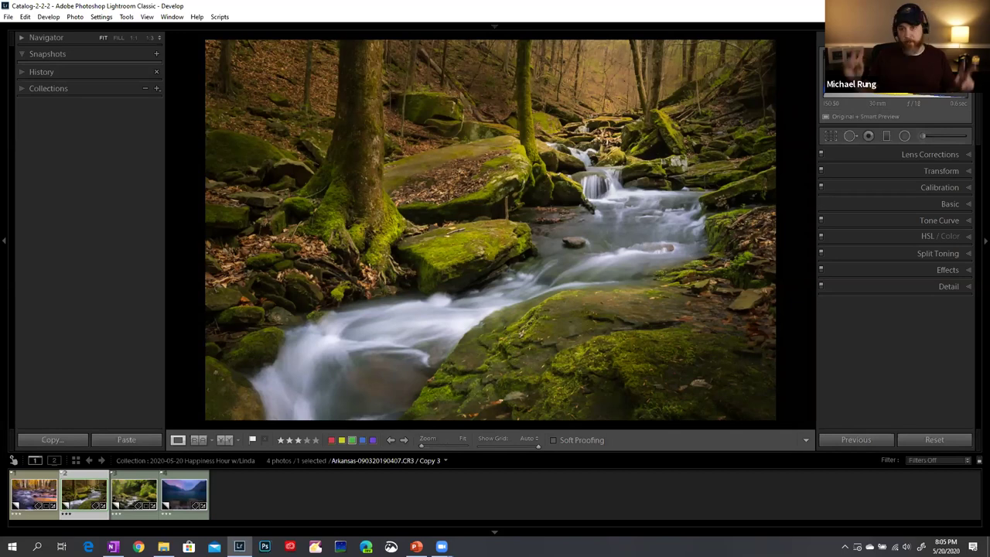
Activate the Radial Filter tool with Show Edit Pins set to Always
{"action": "left_click", "coordinate": [905, 136]}
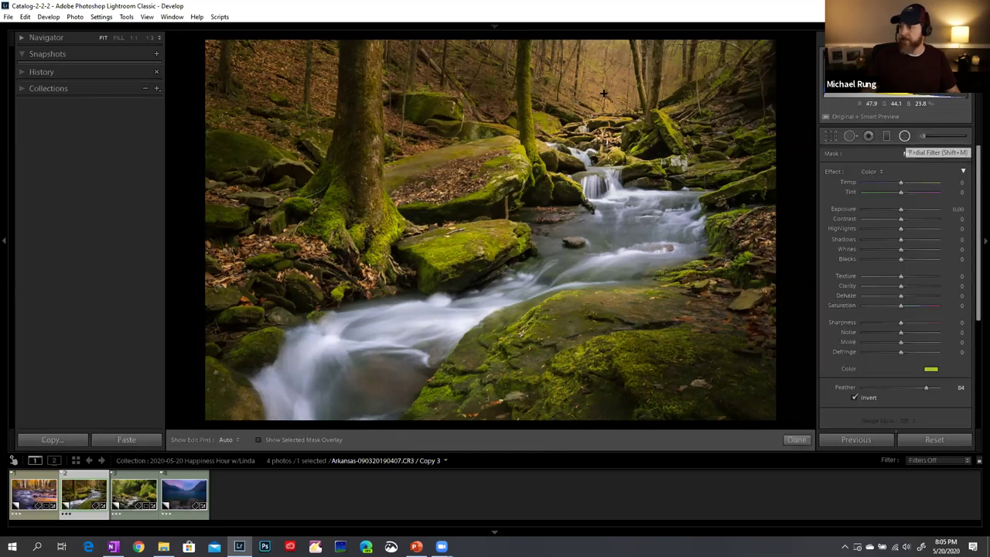
{"action": "left_click", "coordinate": [227, 439]}
{"action": "left_click", "coordinate": [217, 465]}
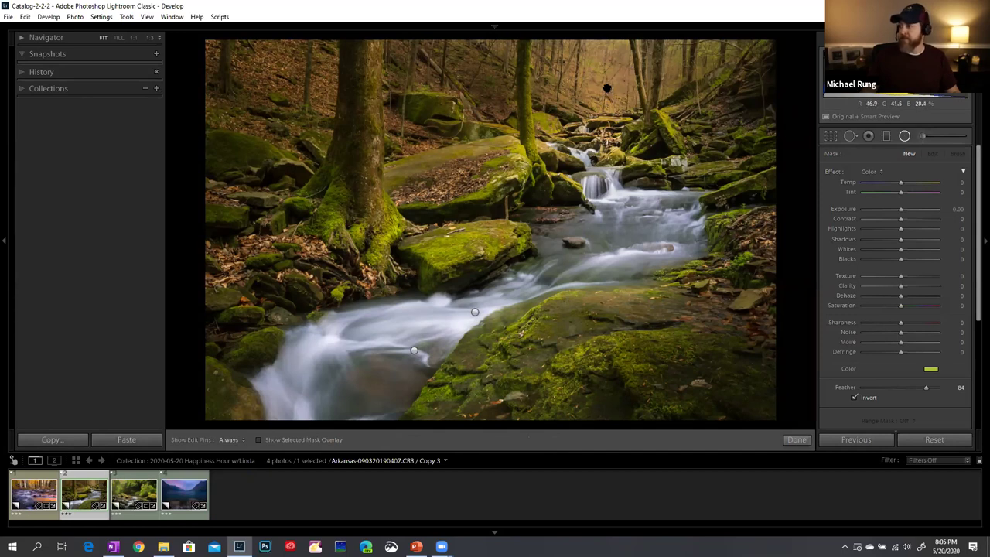
Select the top radial filter pin and browse its effect presets
{"action": "left_click", "coordinate": [904, 136]}
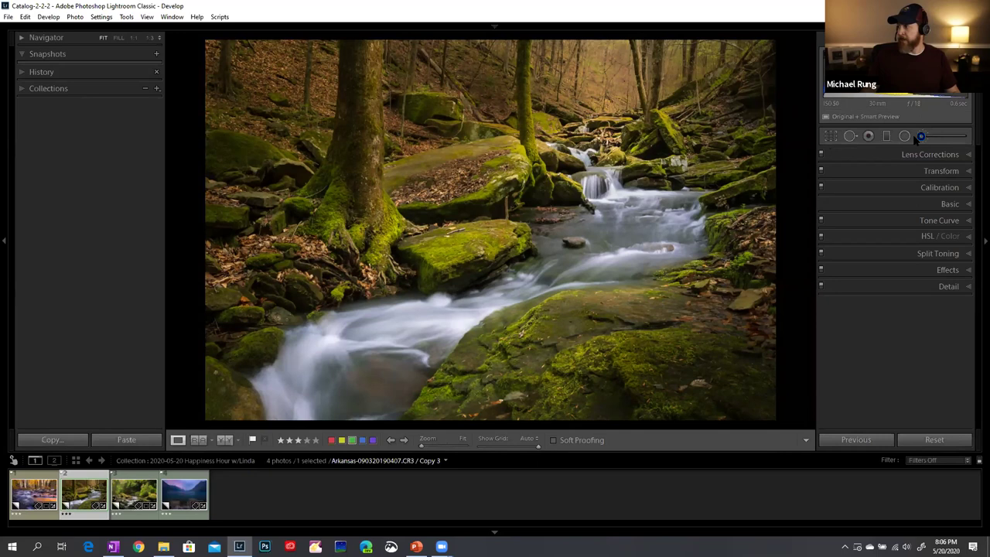
{"action": "left_click", "coordinate": [904, 137]}
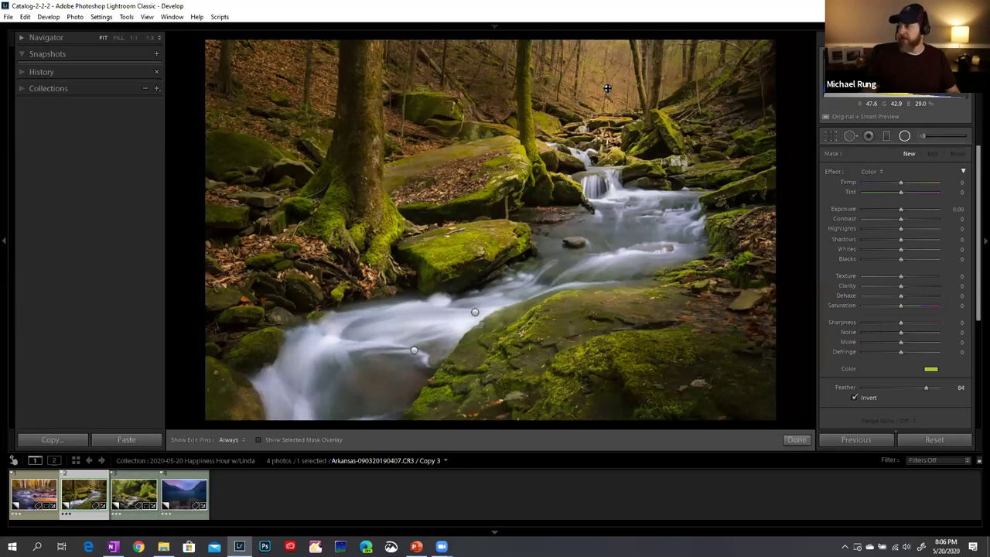
{"action": "left_click", "coordinate": [606, 88]}
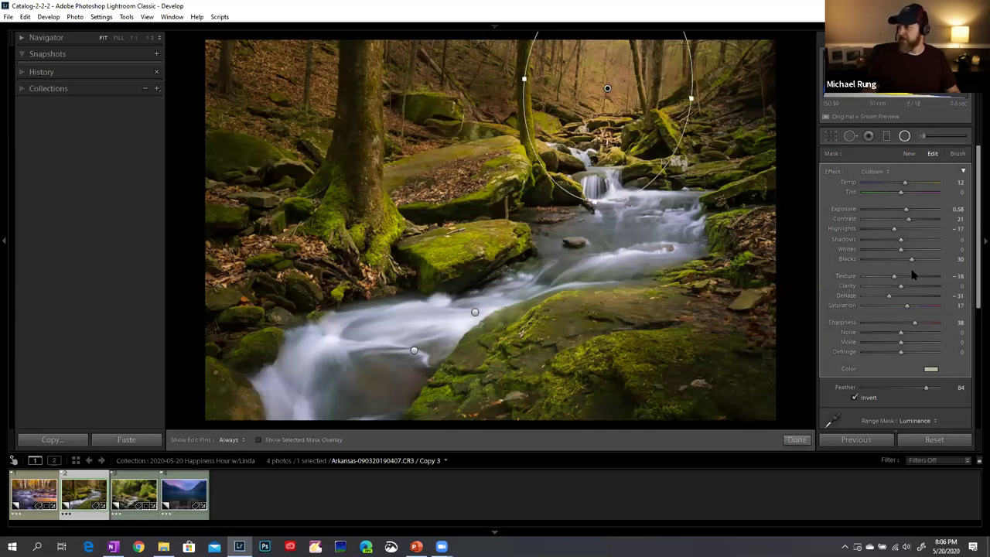
{"action": "left_click", "coordinate": [874, 171]}
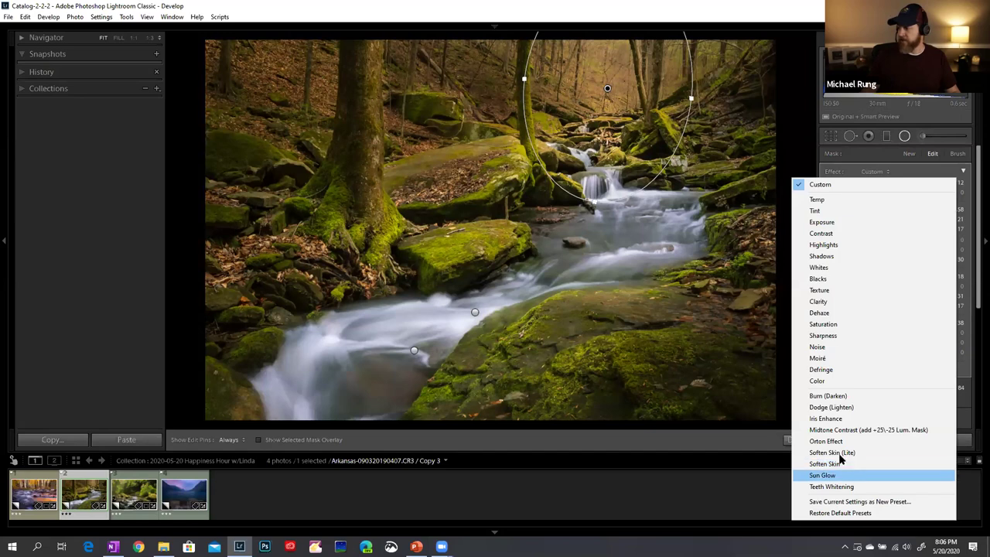
{"action": "left_click", "coordinate": [893, 166]}
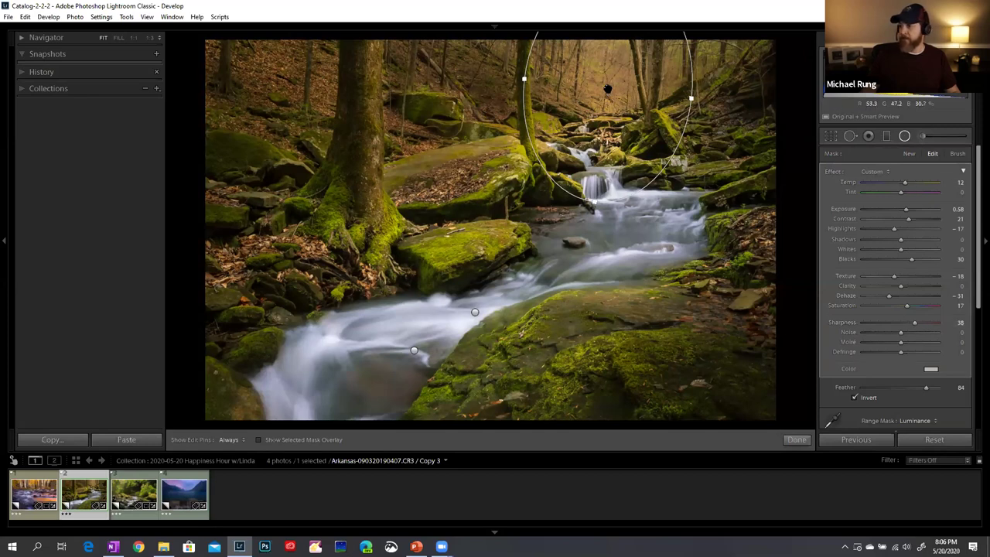
{"action": "mouse_move", "coordinate": [607, 88]}
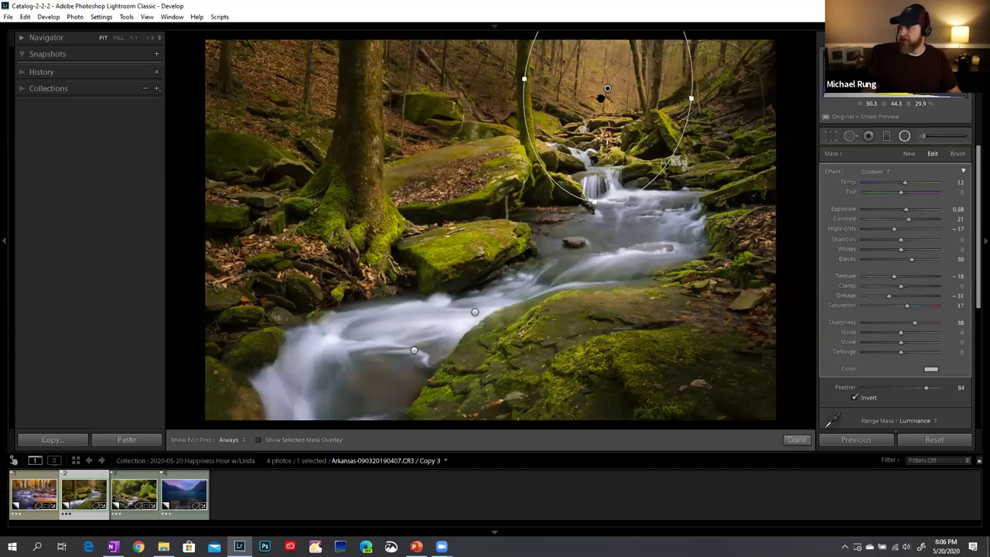
Collapse the filter's effect sliders and dismiss the preset list unchanged
{"action": "left_click", "coordinate": [962, 172]}
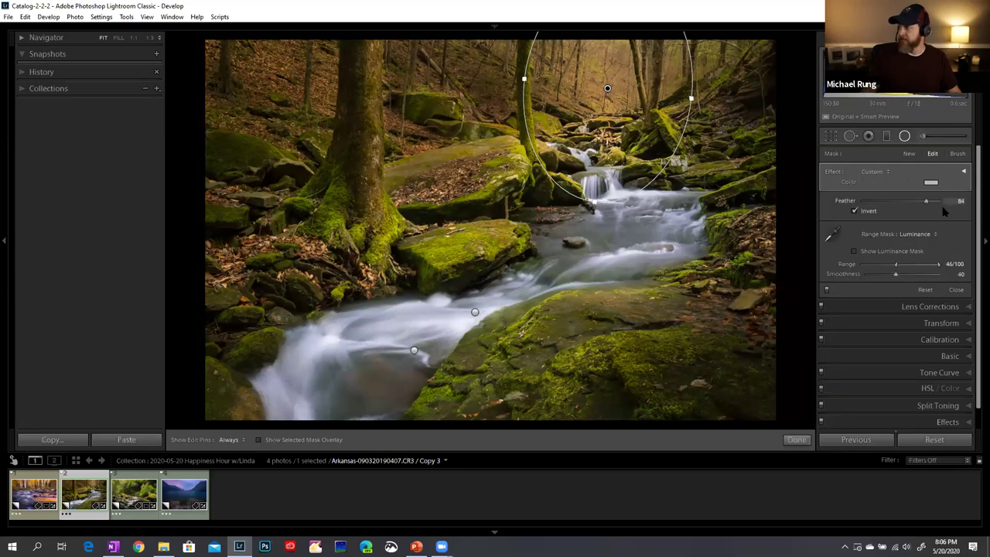
{"action": "left_click", "coordinate": [887, 172]}
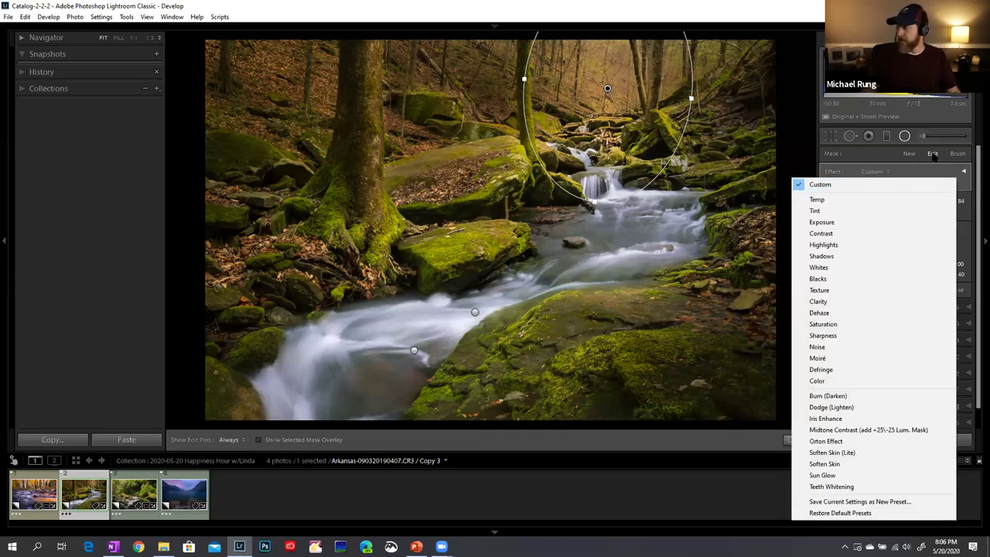
{"action": "left_click", "coordinate": [868, 157]}
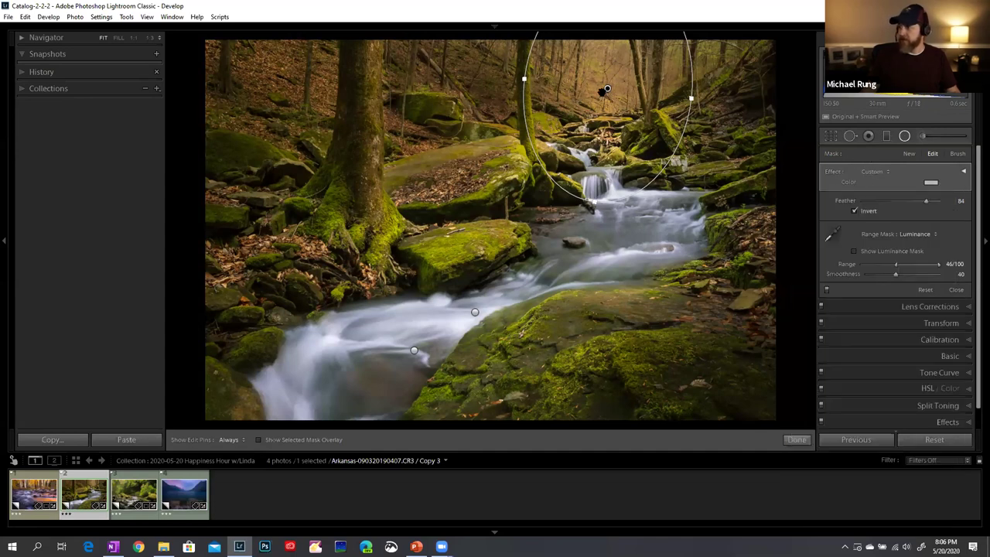
Delete the top radial filter and reactivate the Radial Filter tool
{"action": "right_click", "coordinate": [607, 88]}
{"action": "left_click", "coordinate": [634, 107]}
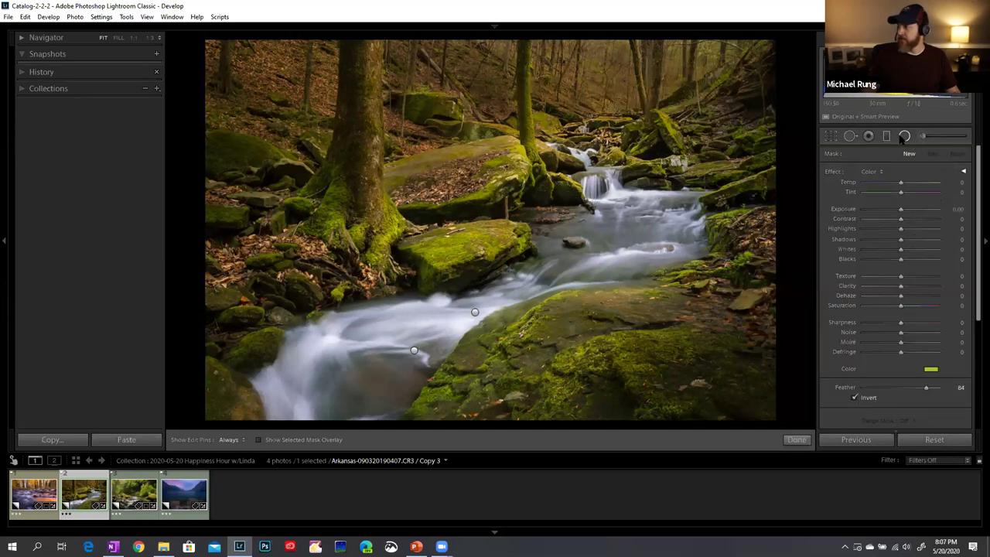
{"action": "left_click", "coordinate": [904, 136]}
{"action": "left_click", "coordinate": [905, 136]}
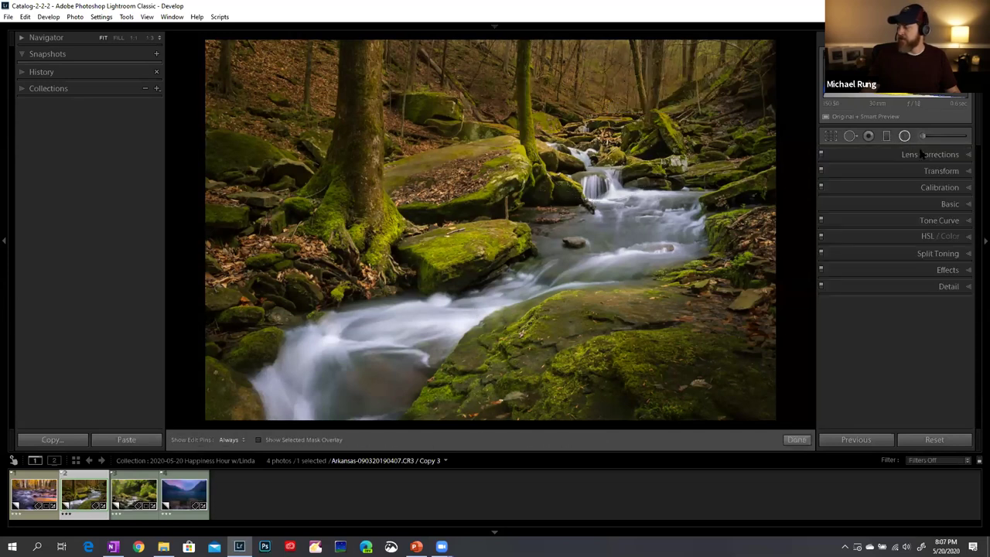
{"action": "left_click", "coordinate": [874, 171]}
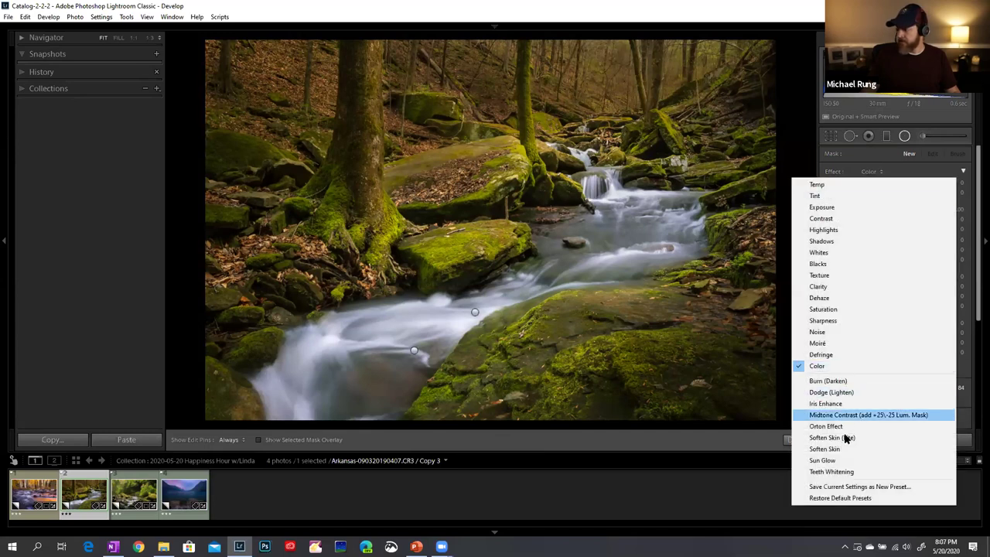
Choose the Sun Glow effect and draw an ellipse over the upper stream and trees
{"action": "left_click", "coordinate": [841, 459]}
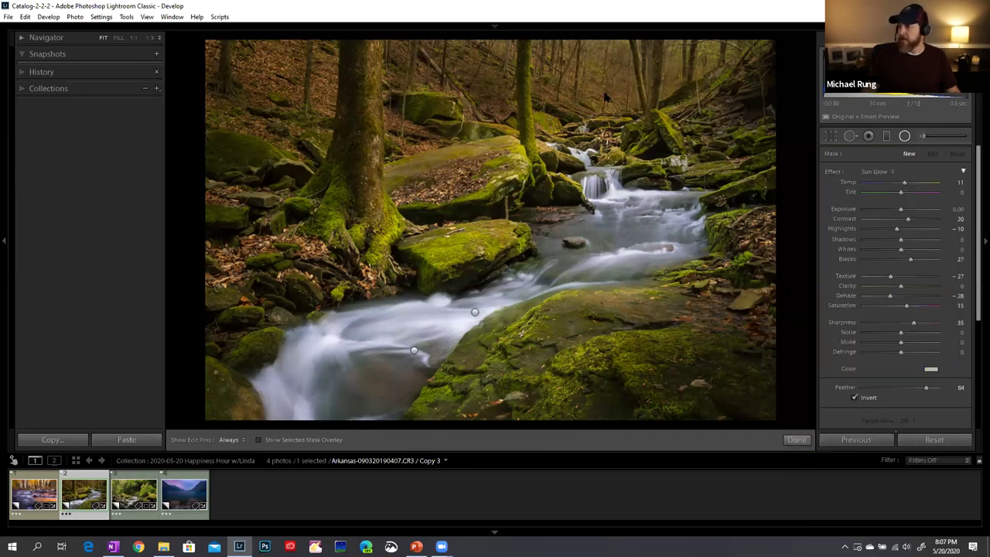
{"action": "left_click_drag", "start_coordinate": [600, 108], "coordinate": [680, 17]}
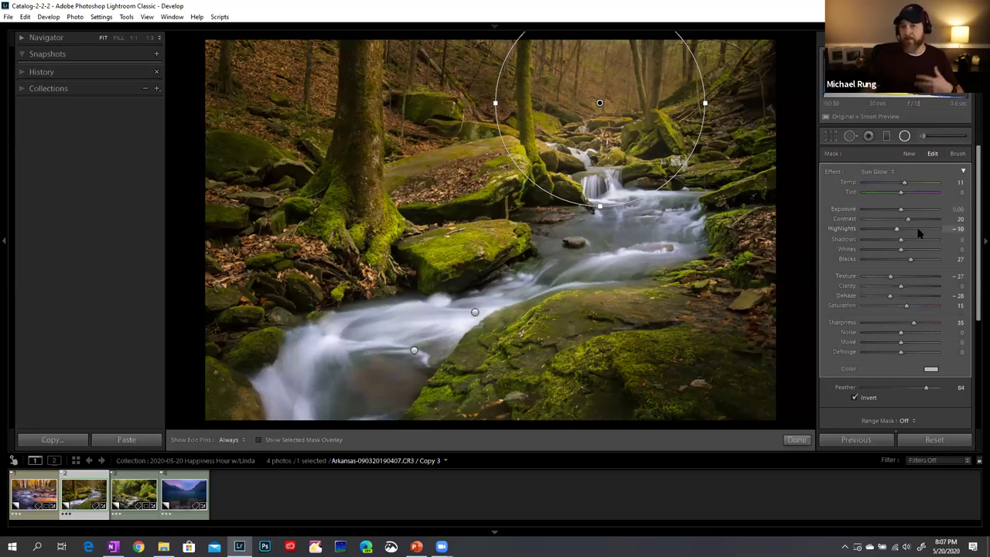
Reduce the Sun Glow filter's single Amount control to 28, then re-expand its sliders
{"action": "left_click", "coordinate": [963, 172]}
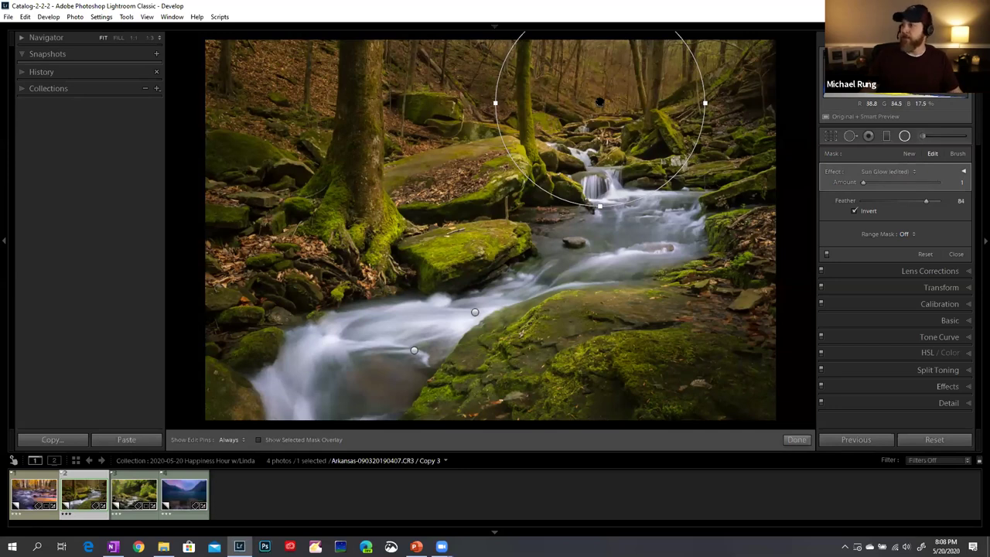
{"action": "mouse_move", "coordinate": [599, 102]}
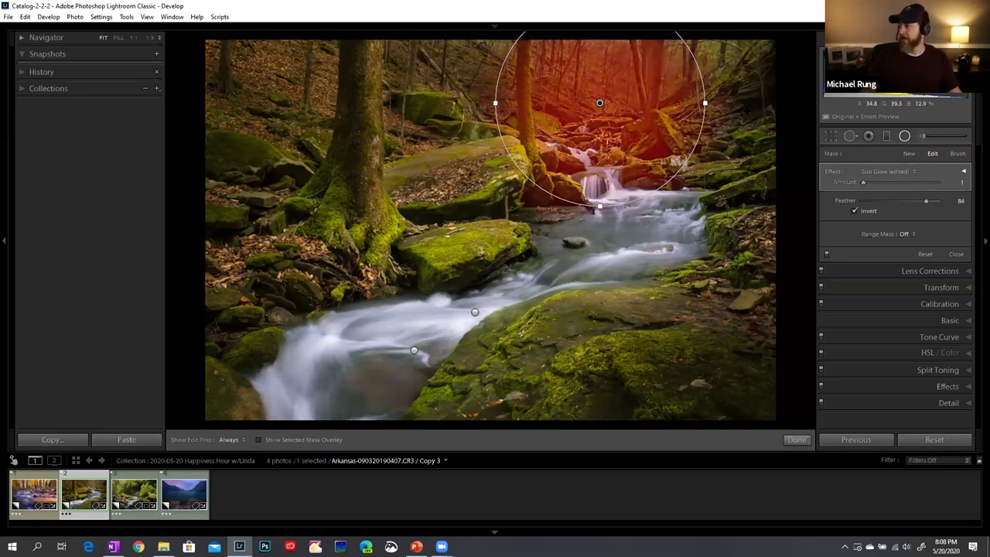
{"action": "left_click", "coordinate": [963, 183]}
{"action": "type", "text": "35"}
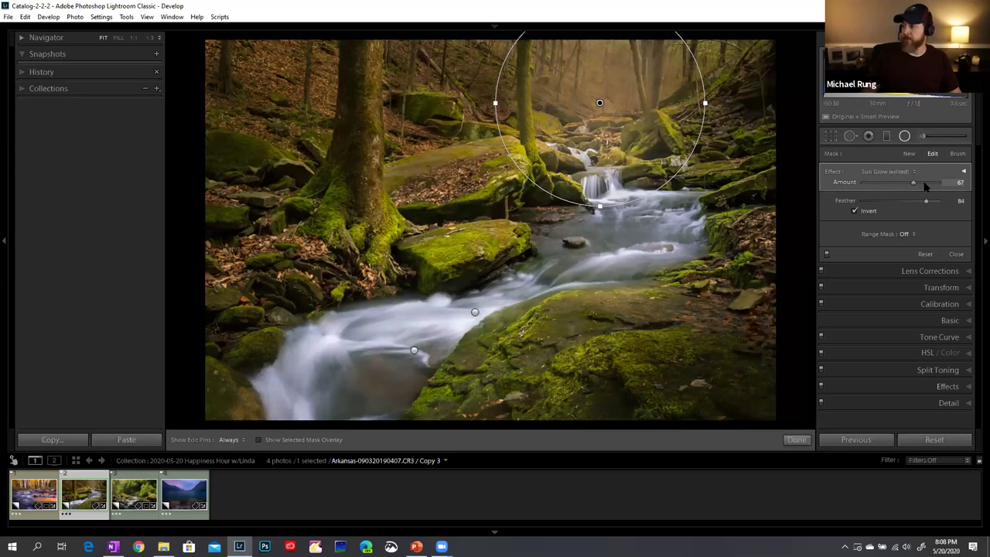
{"action": "left_click", "coordinate": [925, 183]}
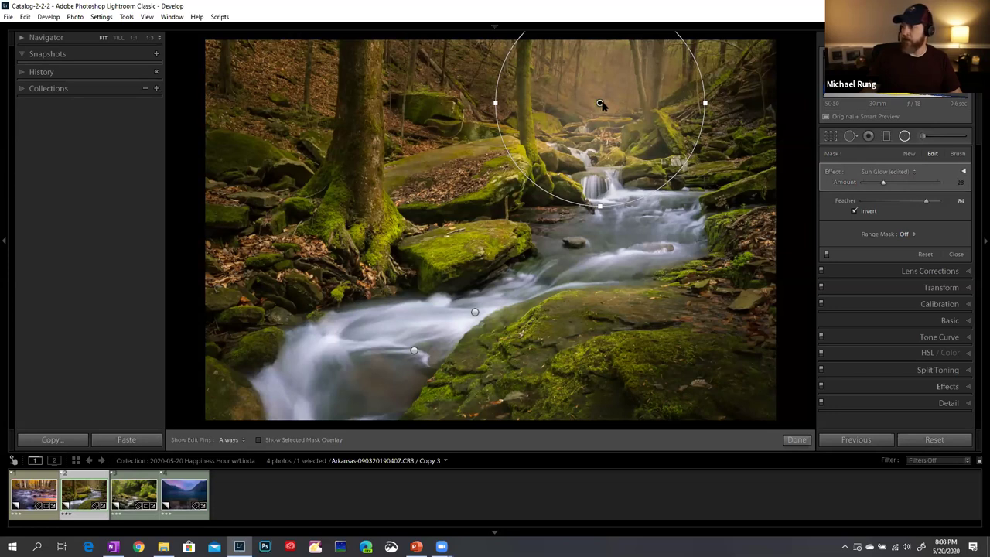
{"action": "left_click", "coordinate": [964, 172]}
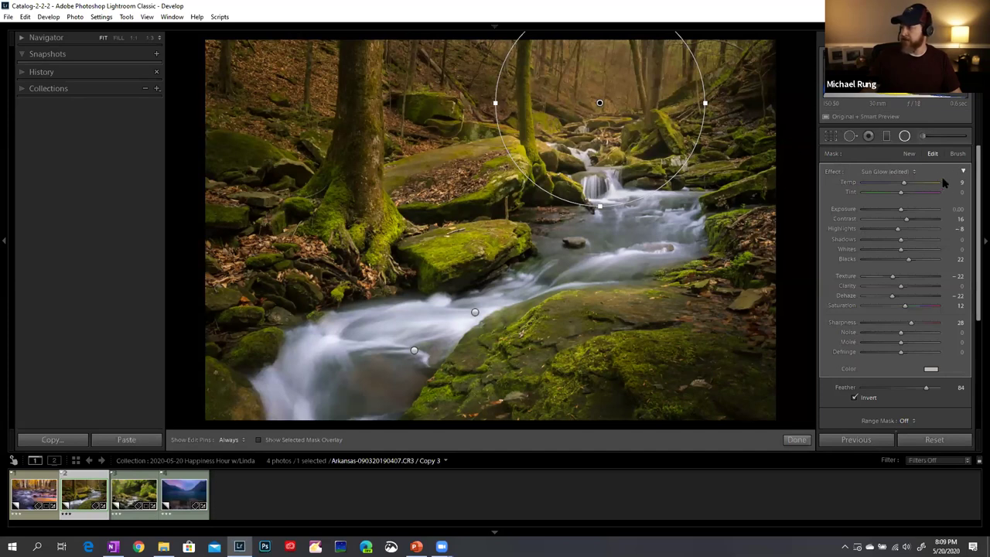
Alt-drag the filter pin to scale Sun Glow up to Temp 13, Contrast 23, Blacks 32
{"action": "left_click", "coordinate": [963, 172]}
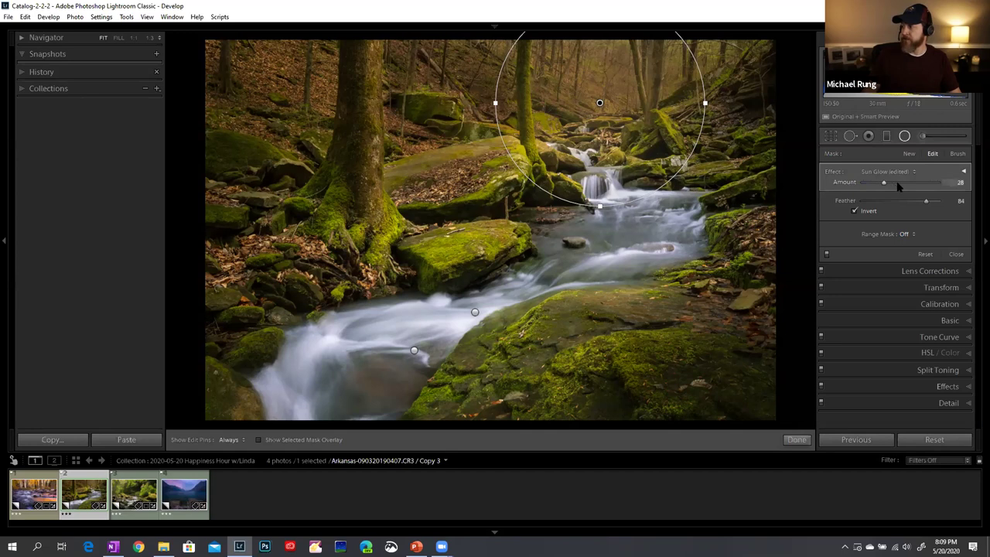
{"action": "left_click", "coordinate": [963, 172]}
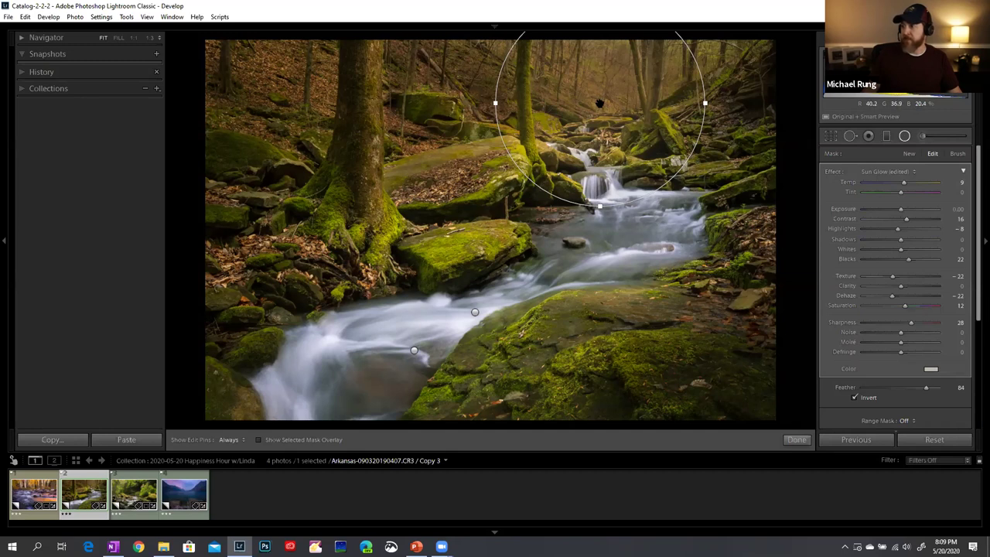
{"action": "key", "text": "alt"}
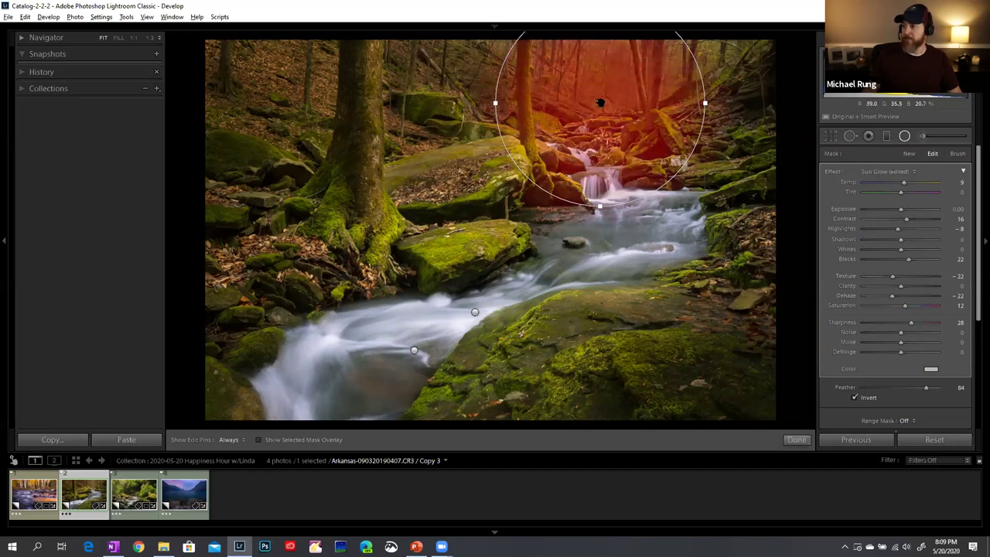
{"action": "key", "text": "alt"}
{"action": "left_click_drag", "start_coordinate": [587, 103], "coordinate": [551, 102]}
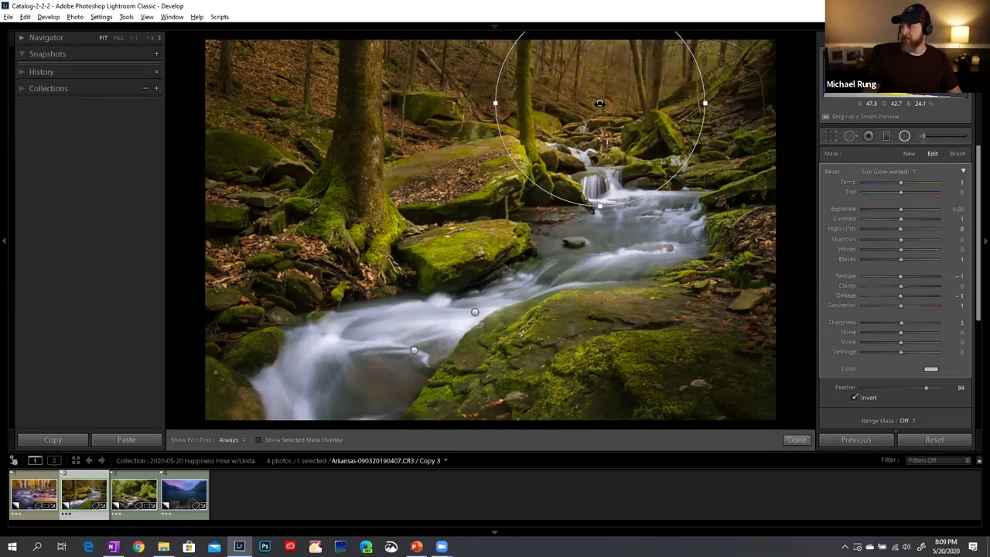
{"action": "left_click_drag", "start_coordinate": [599, 103], "coordinate": [621, 102]}
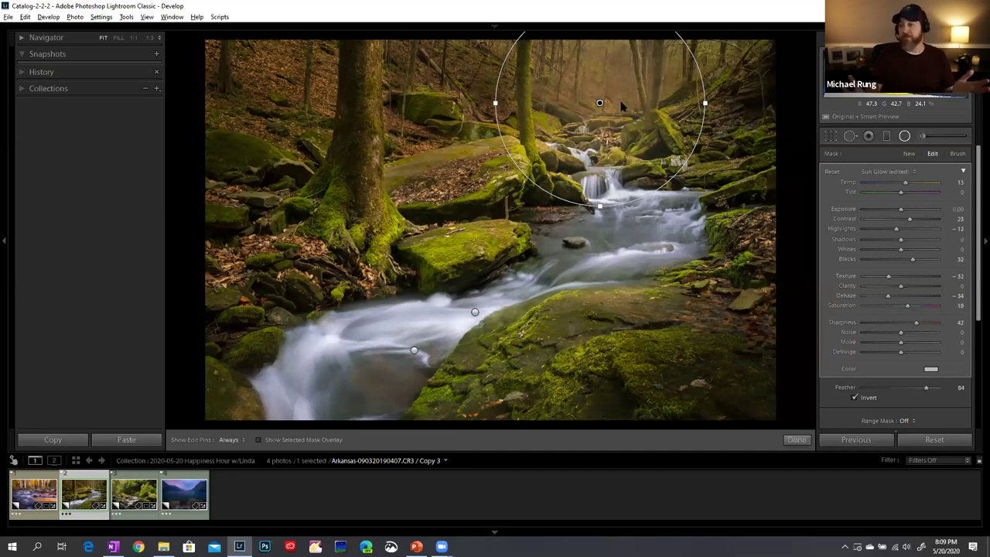
{"action": "key", "text": "alt"}
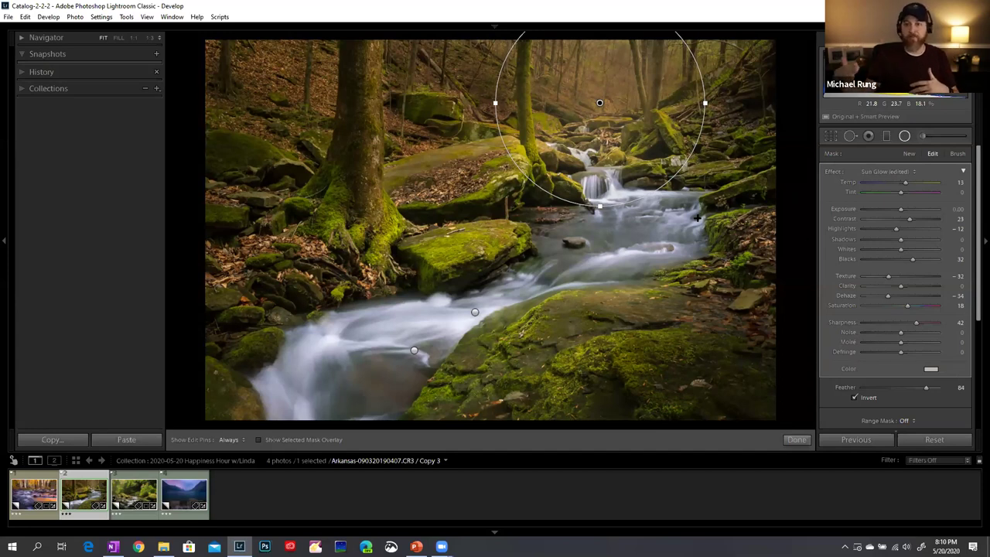
Raise the Sun Glow Amount to 59 and finish the radial filter with Done
{"action": "left_click", "coordinate": [964, 172]}
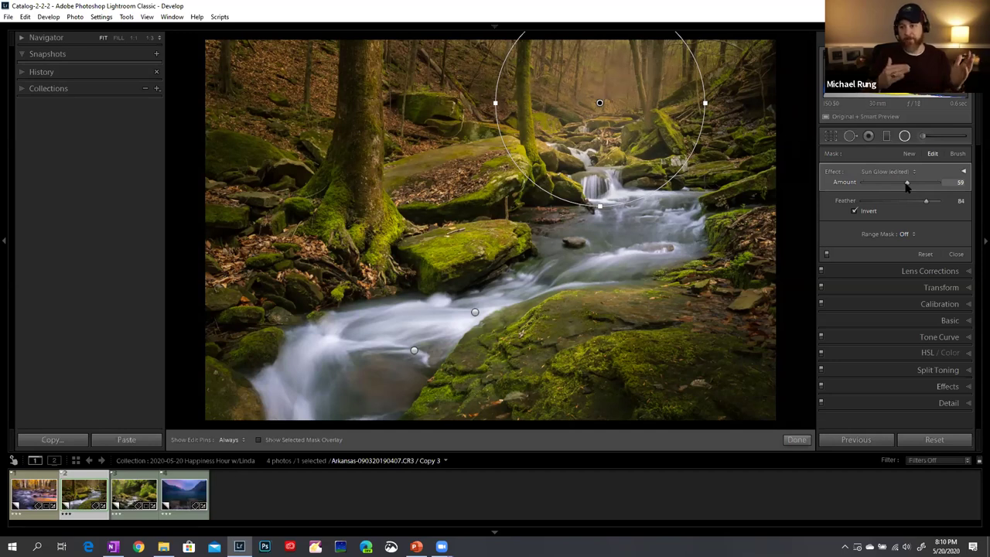
{"action": "left_click", "coordinate": [963, 171]}
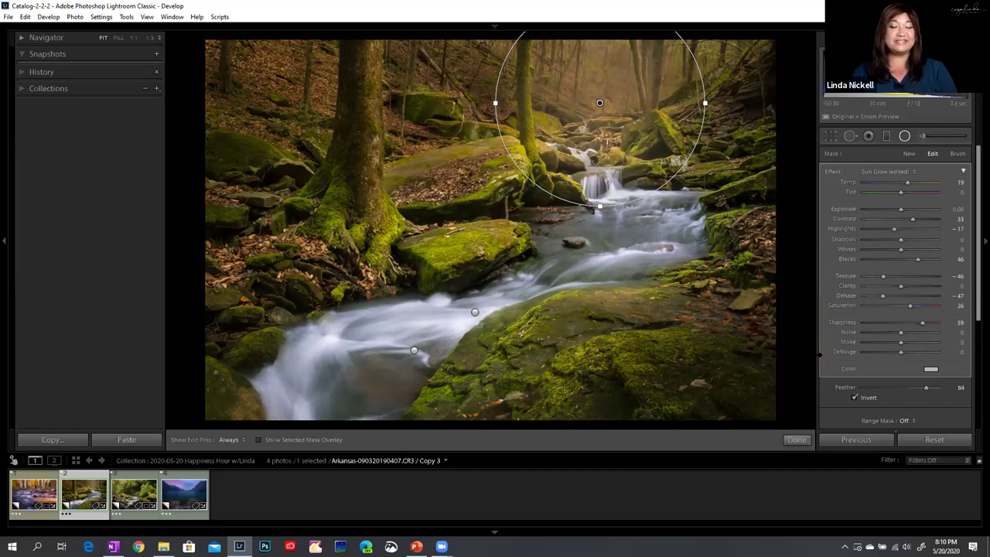
{"action": "left_click", "coordinate": [796, 440]}
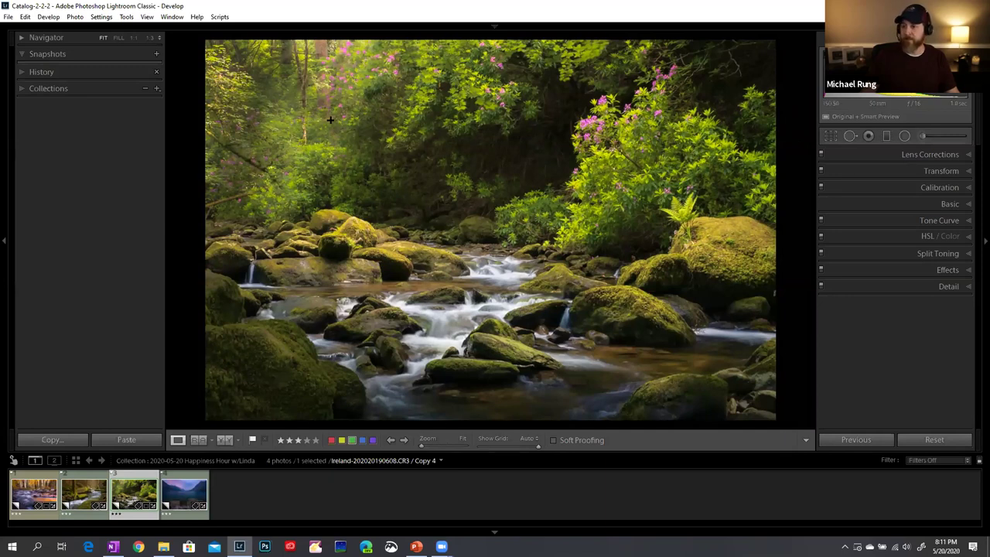
Reselect the stream photo's existing radial filter and scroll to its Luminance range mask (27/100)
{"action": "key", "text": "shift+m"}
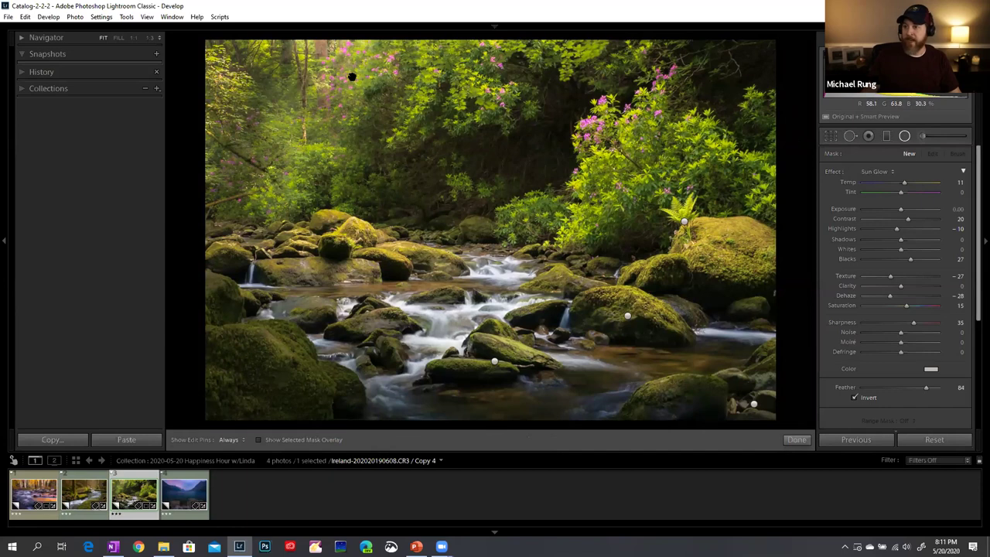
{"action": "left_click", "coordinate": [352, 76]}
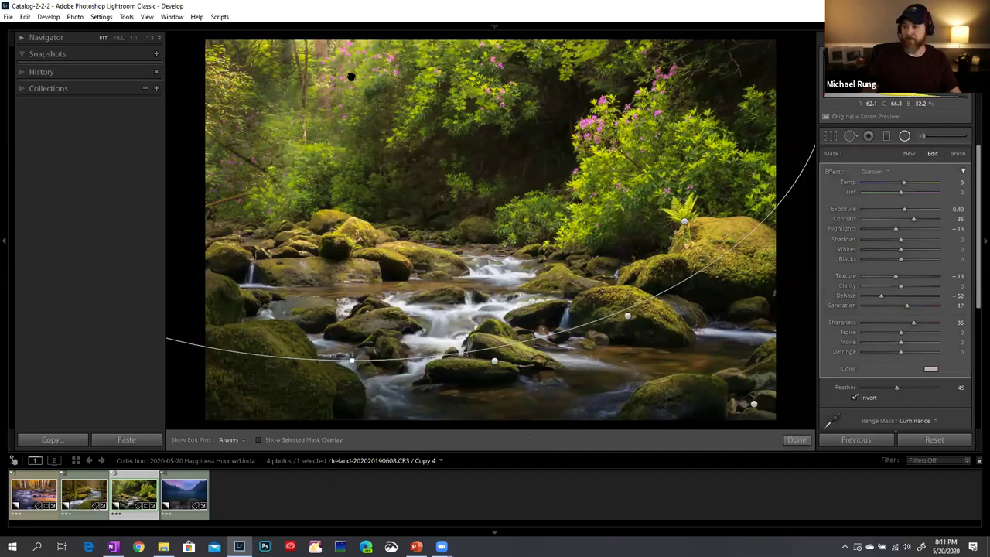
{"action": "mouse_move", "coordinate": [352, 77]}
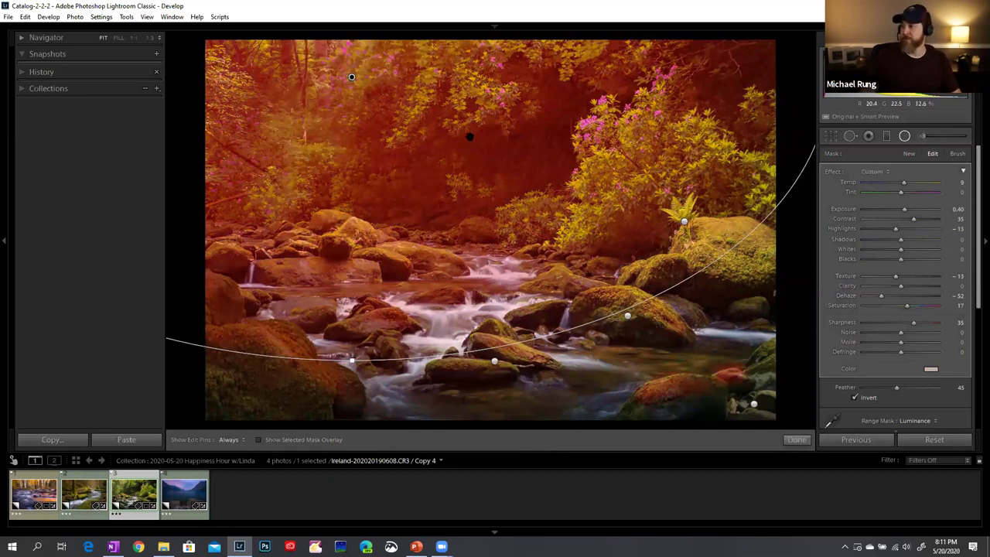
{"action": "left_click_drag", "start_coordinate": [975, 214], "coordinate": [975, 222]}
{"action": "left_click_drag", "start_coordinate": [976, 221], "coordinate": [976, 180]}
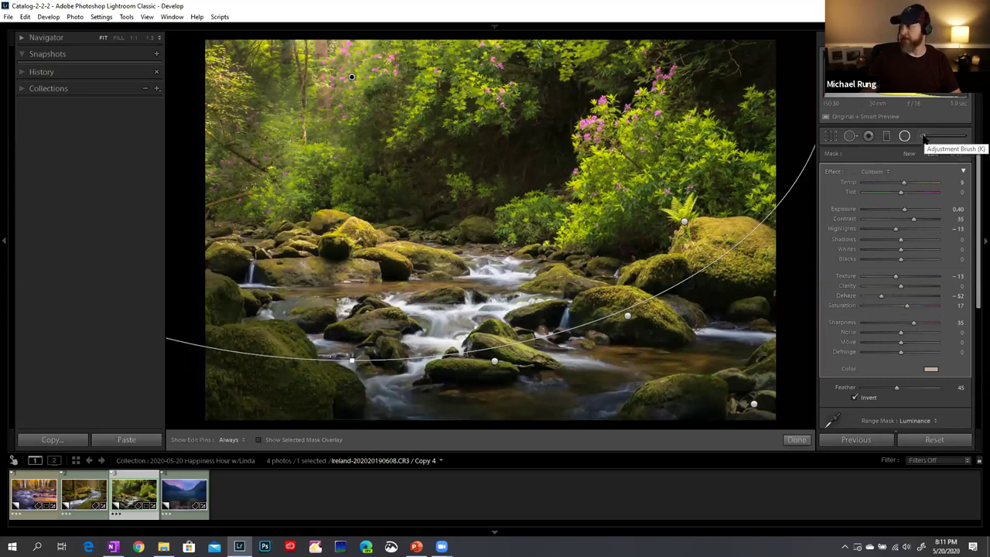
{"action": "left_click_drag", "start_coordinate": [977, 225], "coordinate": [976, 299]}
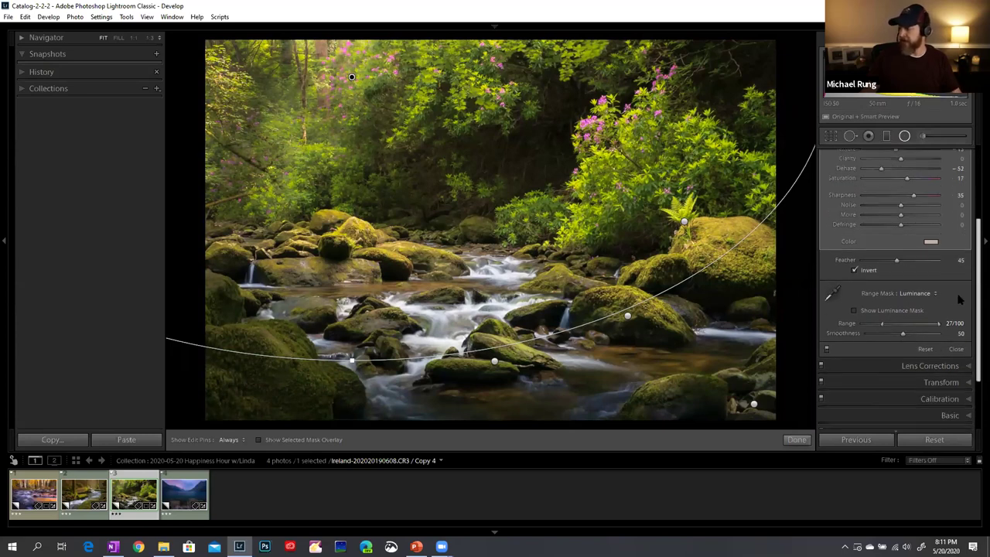
Switch the radial filter's Range Mask between Off and Luminance, ending with Luminance selected
{"action": "left_click", "coordinate": [912, 295]}
{"action": "left_click", "coordinate": [890, 306]}
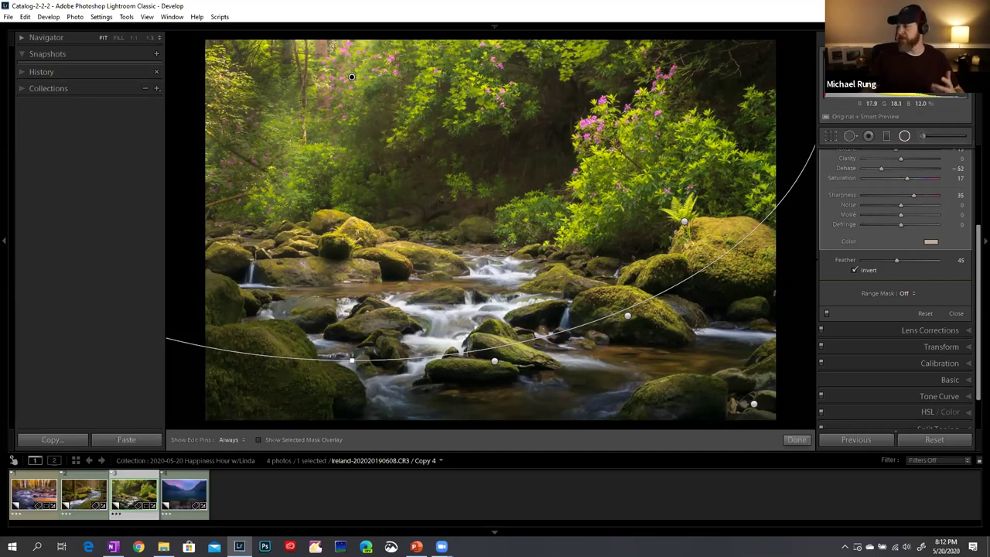
{"action": "left_click", "coordinate": [914, 294]}
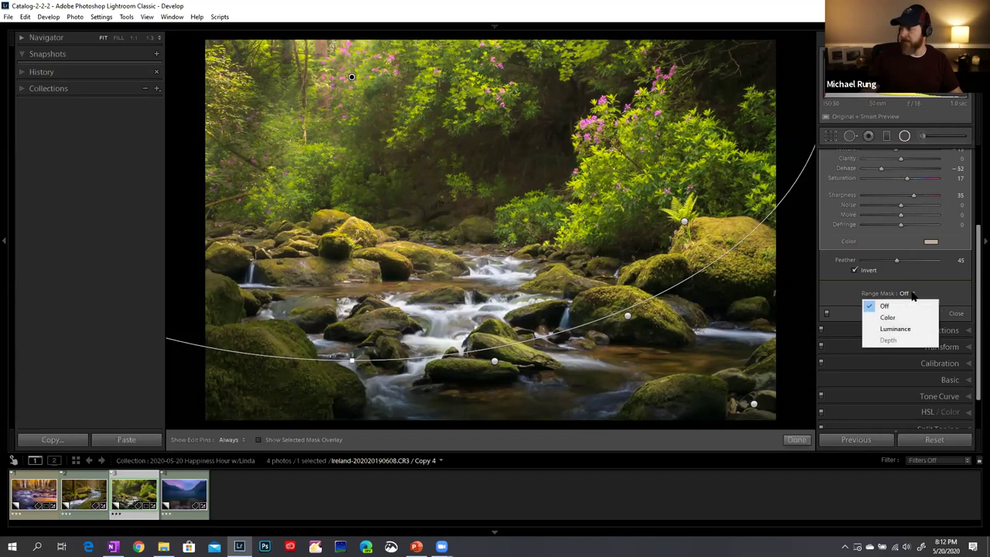
{"action": "left_click", "coordinate": [903, 331]}
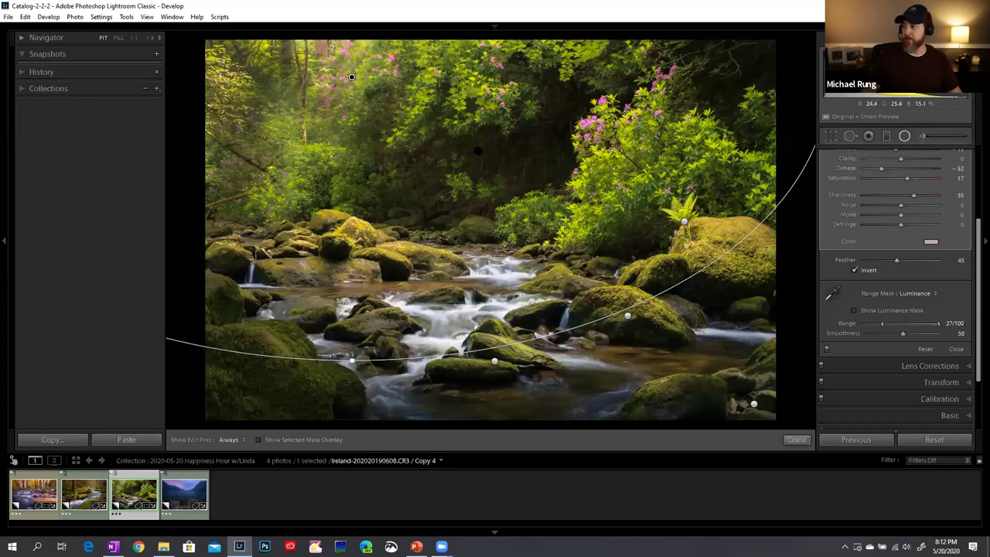
{"action": "left_click", "coordinate": [913, 295]}
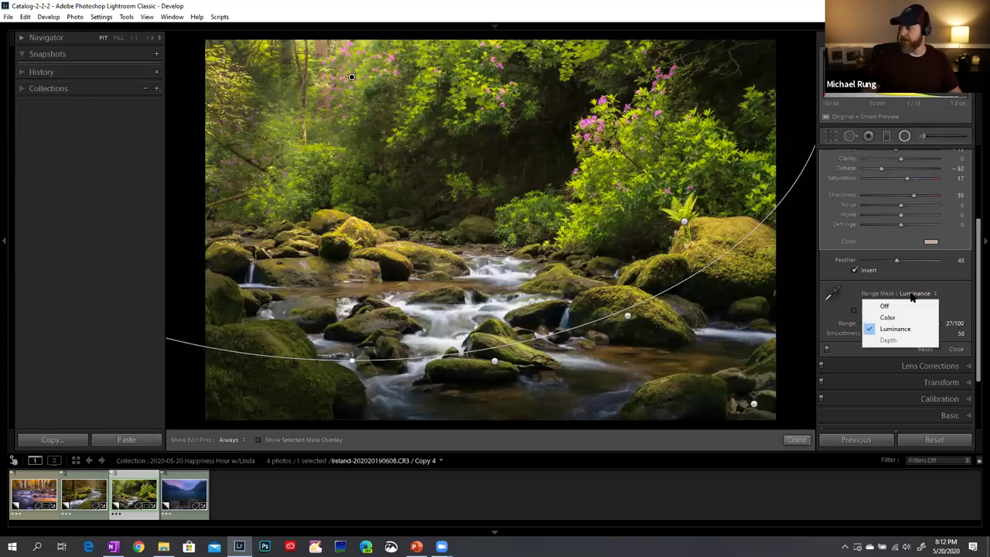
{"action": "left_click", "coordinate": [896, 307]}
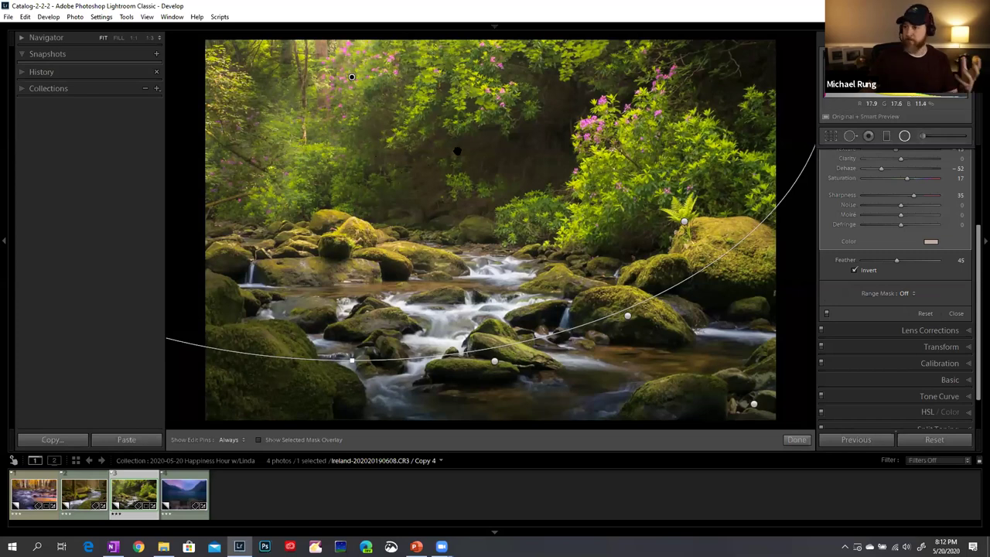
{"action": "left_click", "coordinate": [913, 295]}
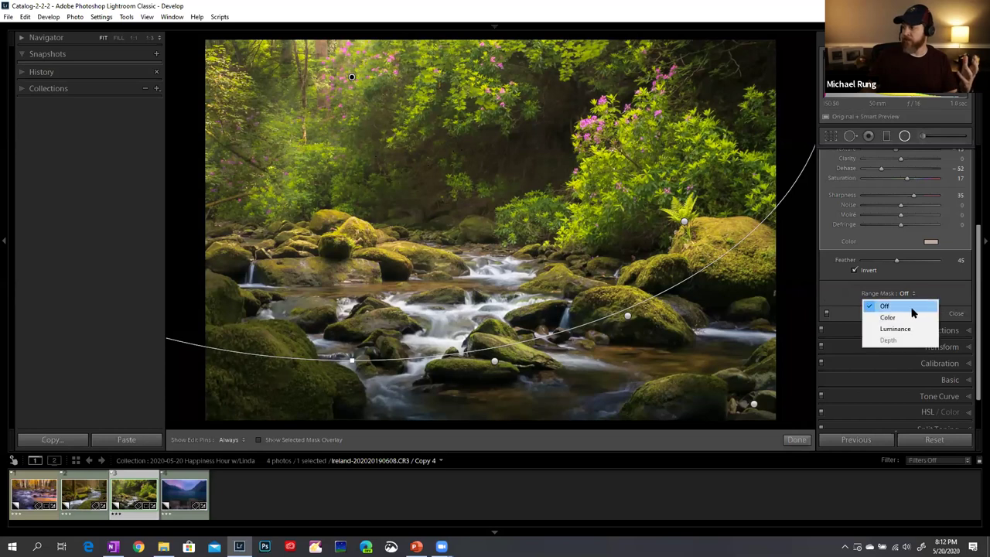
{"action": "left_click", "coordinate": [908, 330]}
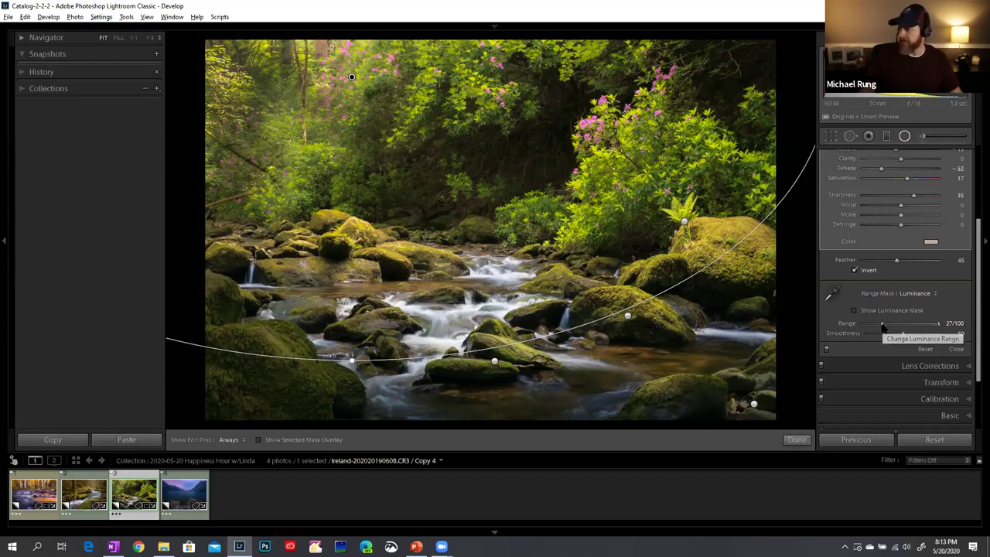
Preview the luminance mask while trying different range handles, settling on 0 to 60
{"action": "left_click", "coordinate": [883, 328], "text": "alt"}
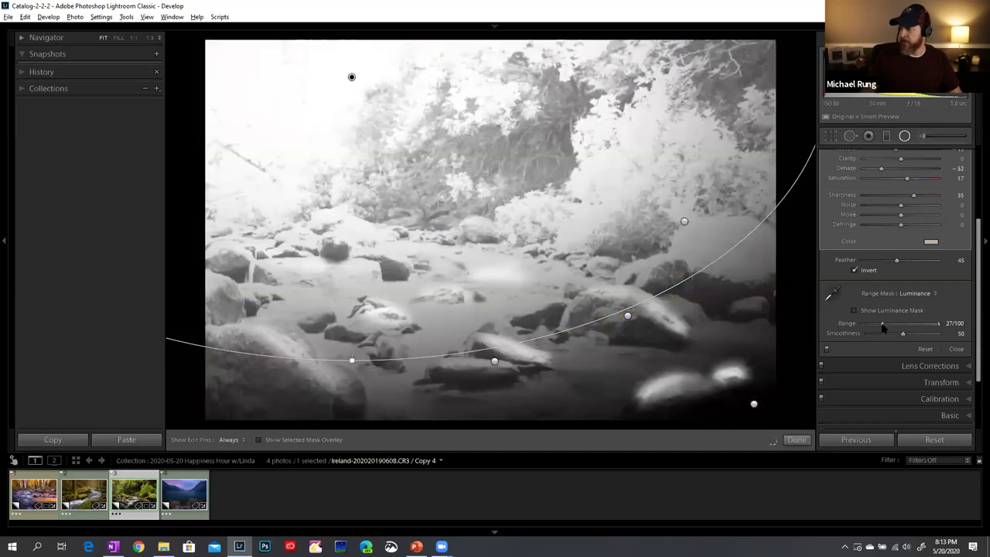
{"action": "left_click_drag", "start_coordinate": [883, 328], "coordinate": [857, 329]}
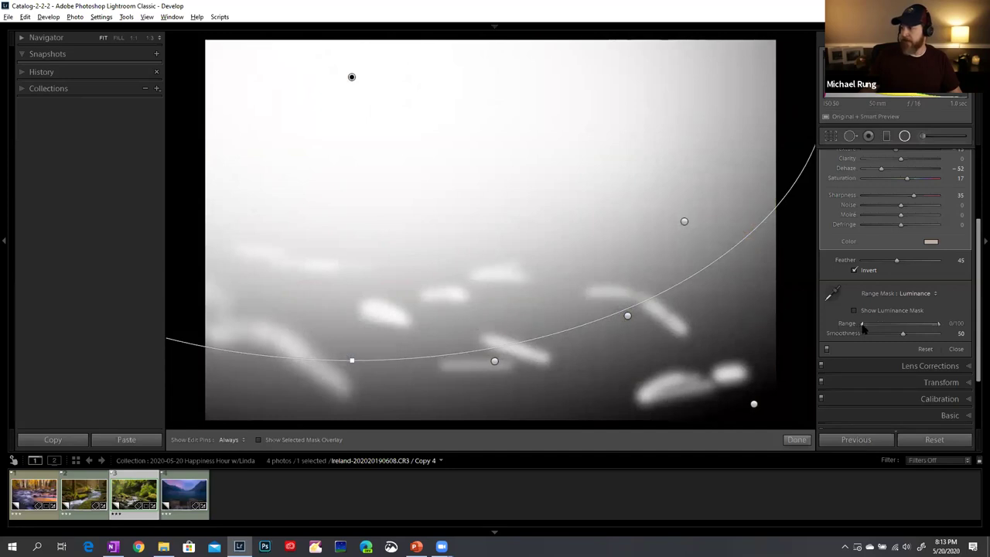
{"action": "mouse_move", "coordinate": [870, 327]}
{"action": "left_mouse_down"}
{"action": "mouse_move", "coordinate": [858, 329]}
{"action": "mouse_move", "coordinate": [888, 329]}
{"action": "left_mouse_up"}
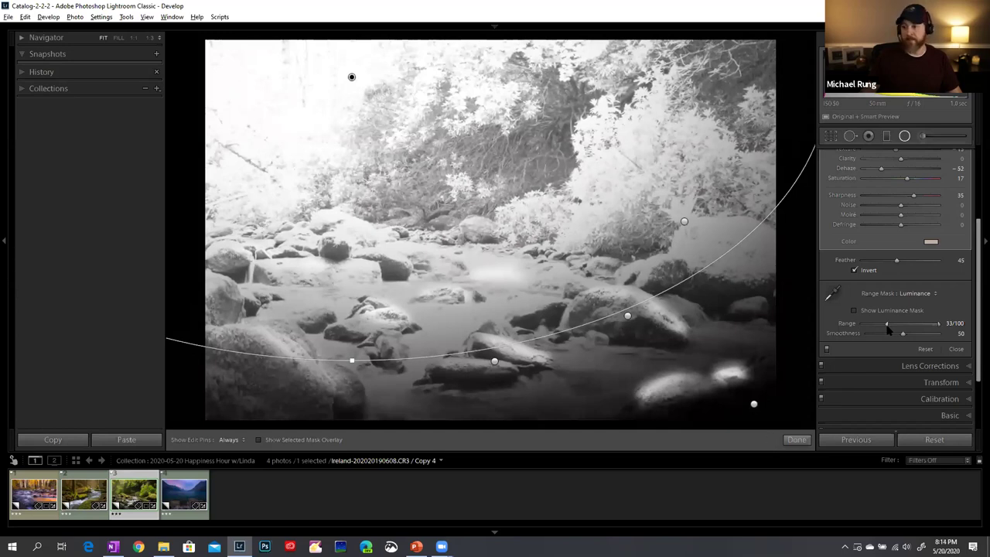
{"action": "left_click_drag", "start_coordinate": [887, 328], "coordinate": [891, 331]}
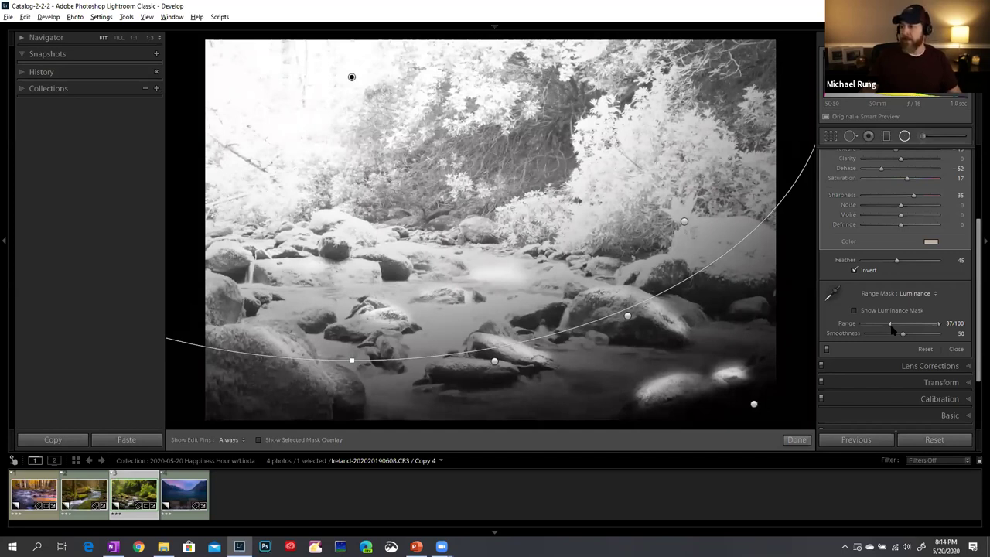
{"action": "left_click_drag", "start_coordinate": [896, 331], "coordinate": [897, 331]}
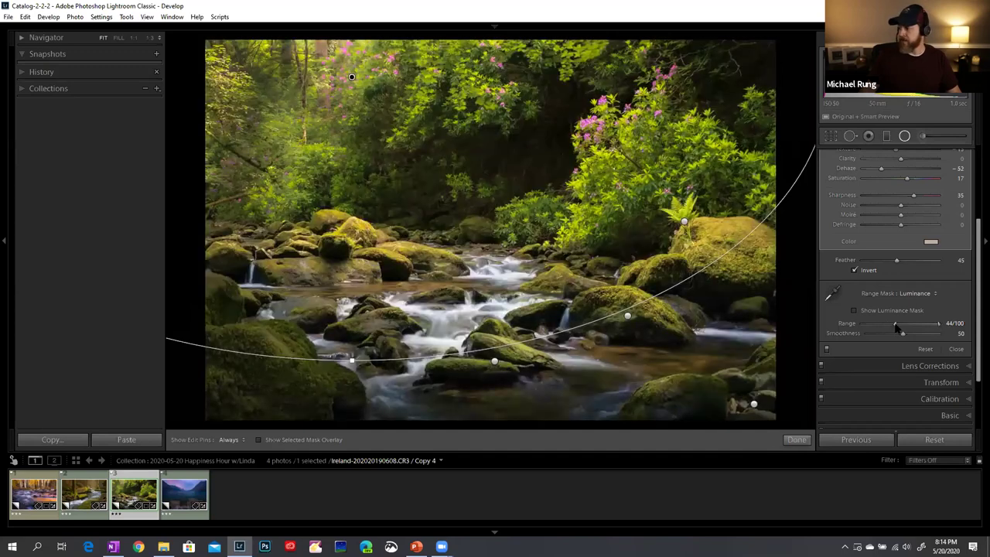
{"action": "left_click_drag", "start_coordinate": [895, 324], "coordinate": [858, 324]}
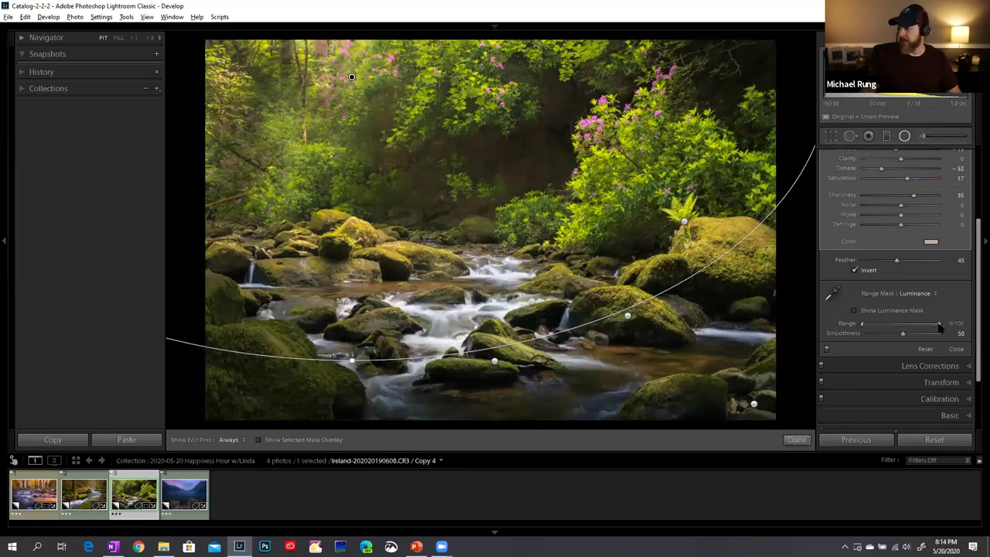
{"action": "left_click_drag", "start_coordinate": [939, 327], "coordinate": [908, 328]}
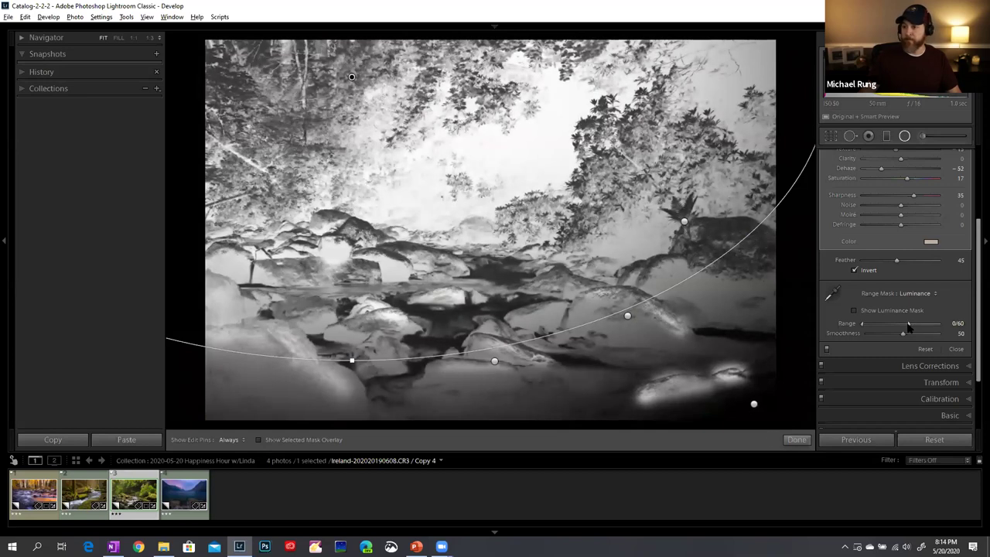
Narrow the radial filter's luminance range to 0/47
{"action": "left_click_drag", "start_coordinate": [909, 328], "coordinate": [900, 329]}
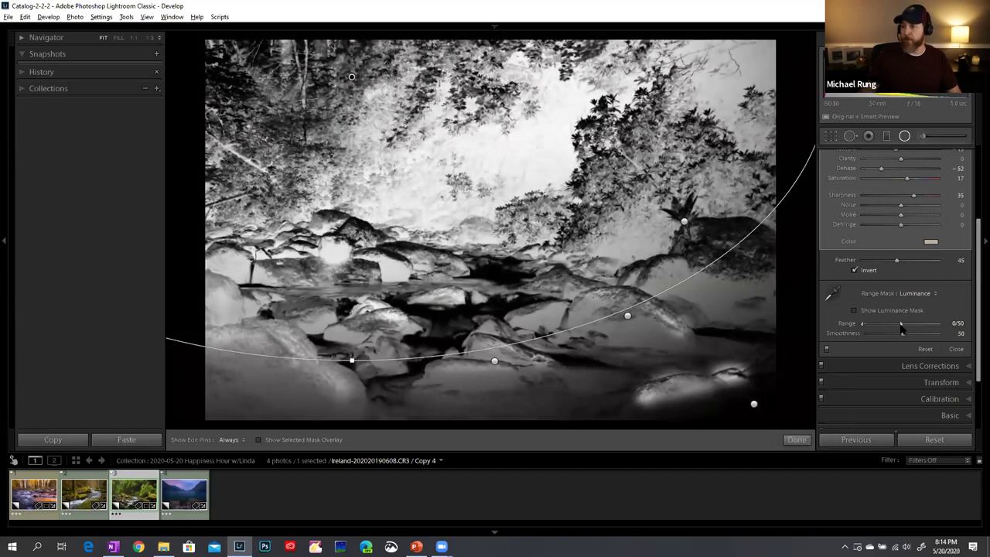
{"action": "left_click_drag", "start_coordinate": [899, 329], "coordinate": [900, 330]}
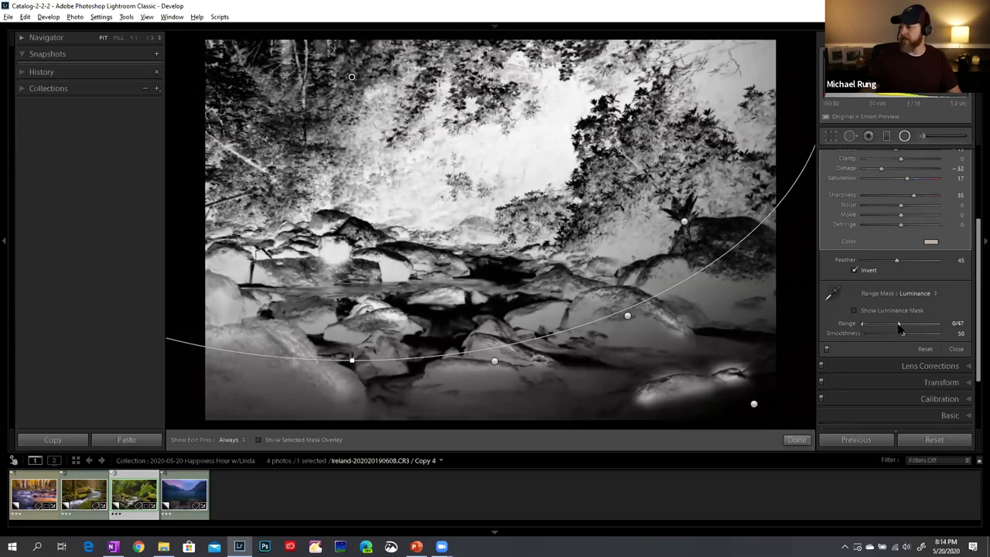
{"action": "left_click_drag", "start_coordinate": [900, 329], "coordinate": [900, 329]}
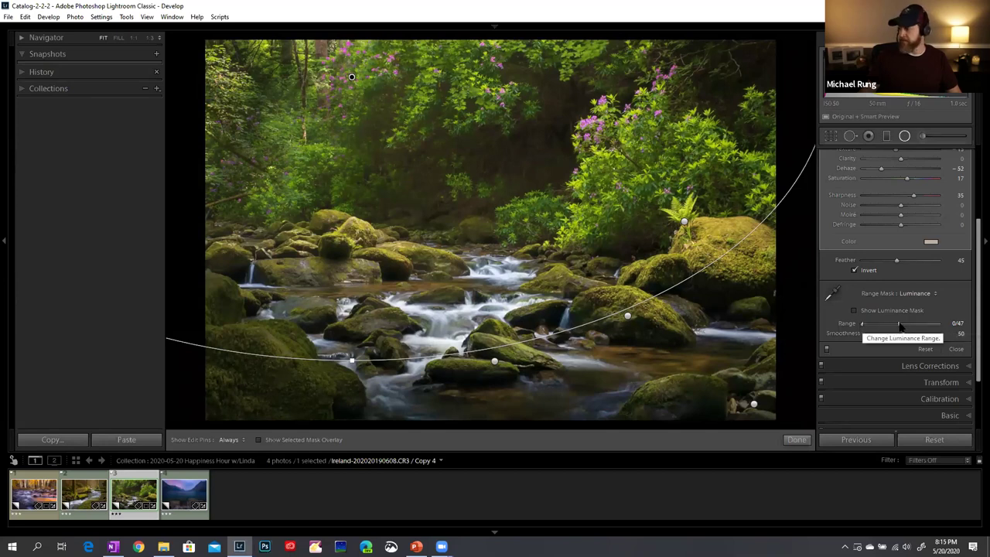
Shift the luminance range to 49/100 so only brighter tones are affected
{"action": "left_click_drag", "start_coordinate": [899, 325], "coordinate": [954, 332]}
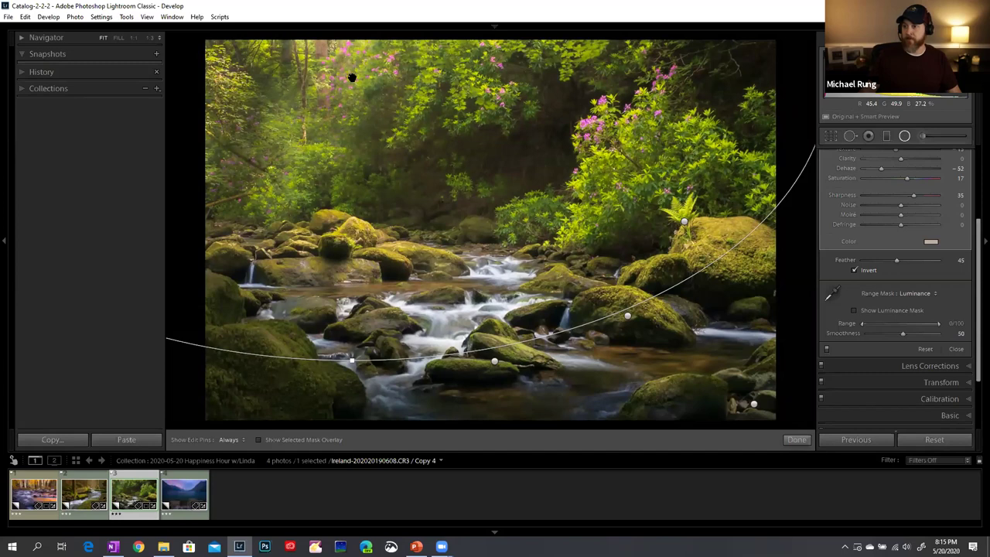
{"action": "left_click_drag", "start_coordinate": [863, 328], "coordinate": [900, 330]}
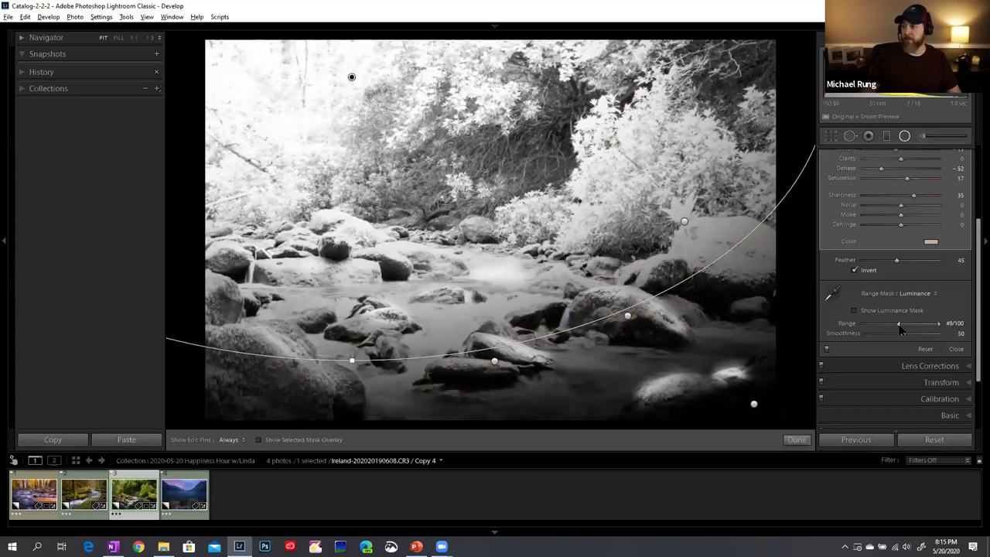
{"action": "left_click_drag", "start_coordinate": [899, 330], "coordinate": [899, 331]}
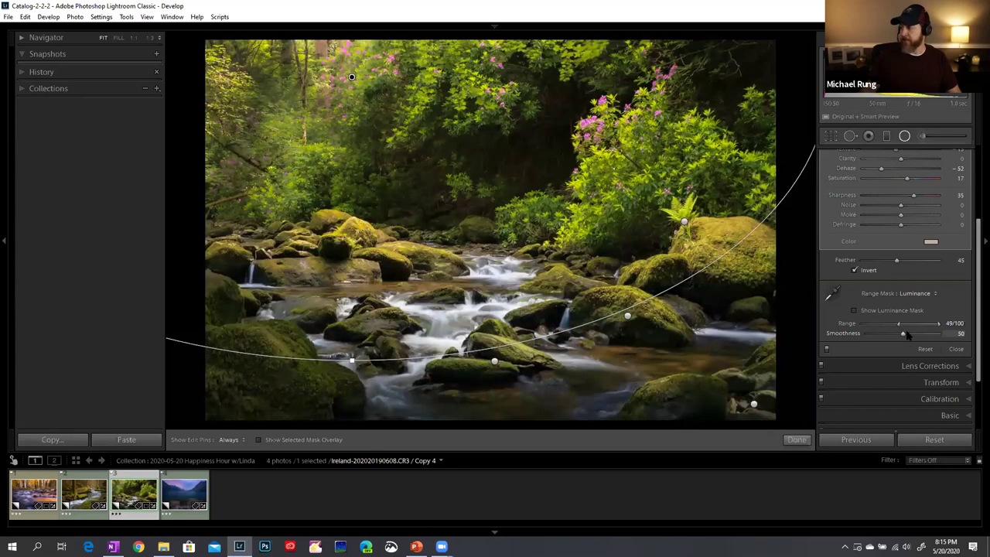
{"action": "key", "text": "alt"}
{"action": "left_click_drag", "start_coordinate": [903, 334], "coordinate": [887, 338]}
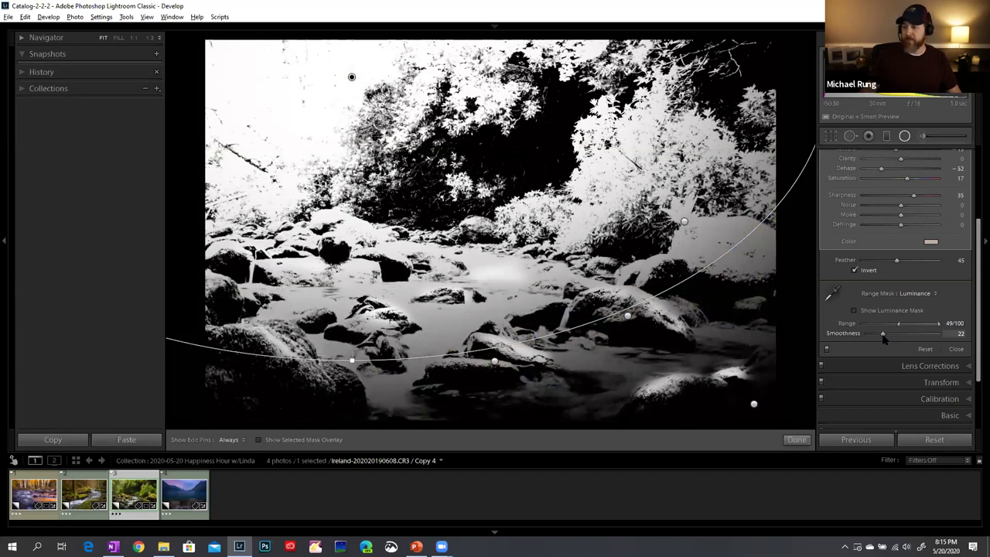
{"action": "left_click_drag", "start_coordinate": [881, 337], "coordinate": [881, 337]}
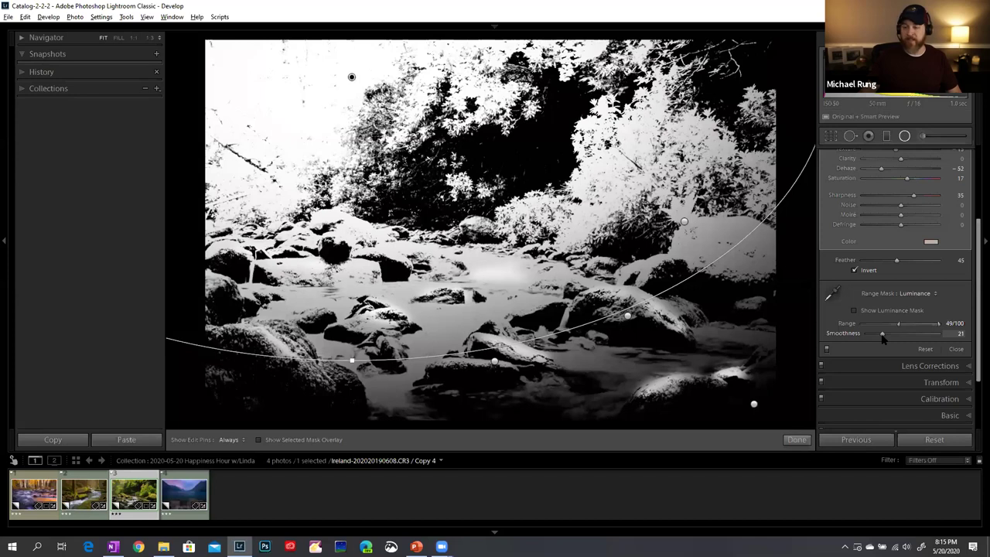
{"action": "left_click_drag", "start_coordinate": [883, 333], "coordinate": [917, 343]}
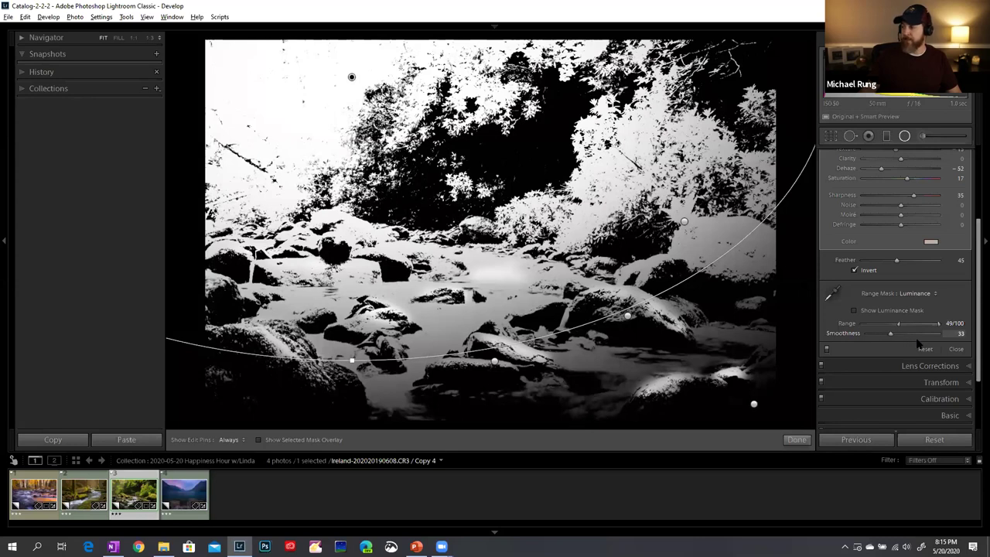
{"action": "left_click_drag", "start_coordinate": [919, 342], "coordinate": [920, 340]}
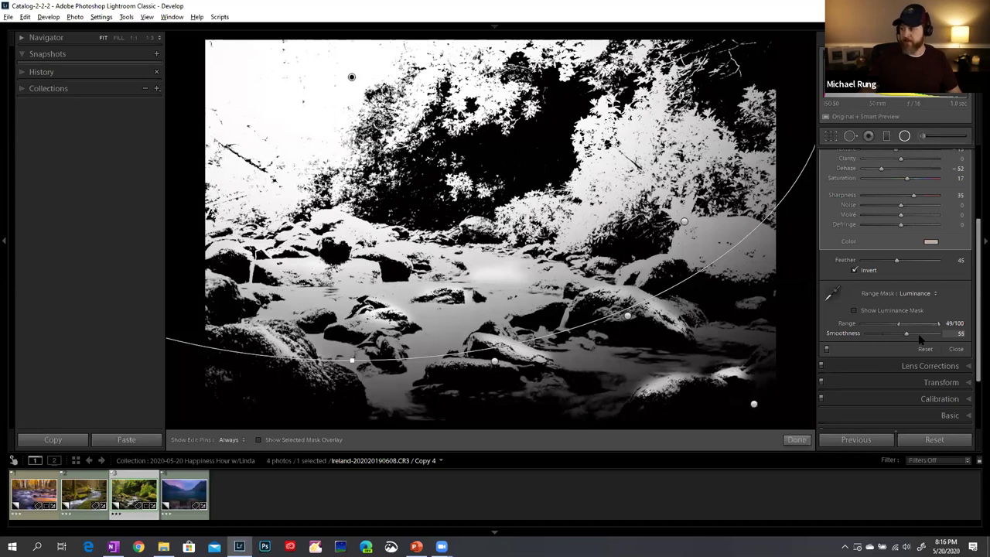
{"action": "left_click_drag", "start_coordinate": [919, 338], "coordinate": [930, 337]}
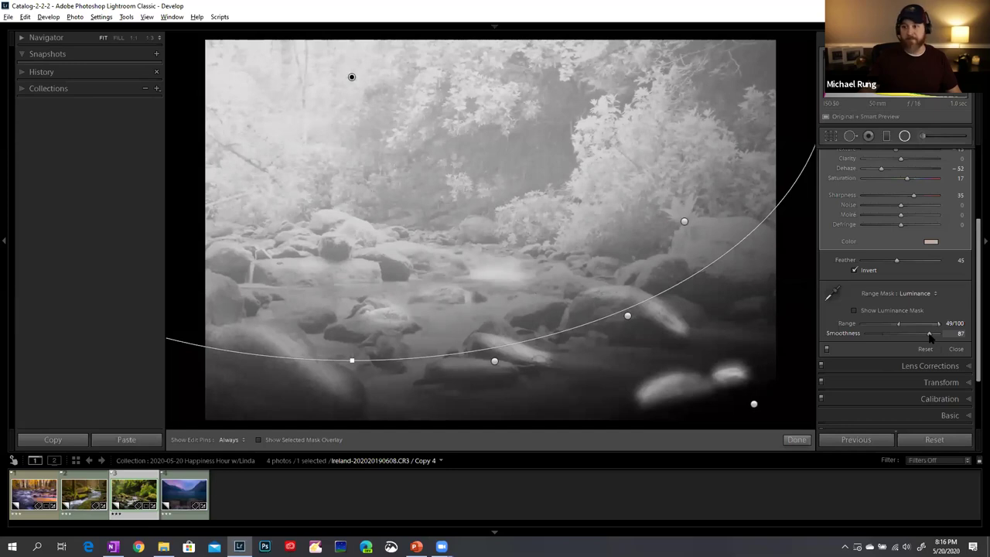
{"action": "left_click_drag", "start_coordinate": [928, 337], "coordinate": [903, 339]}
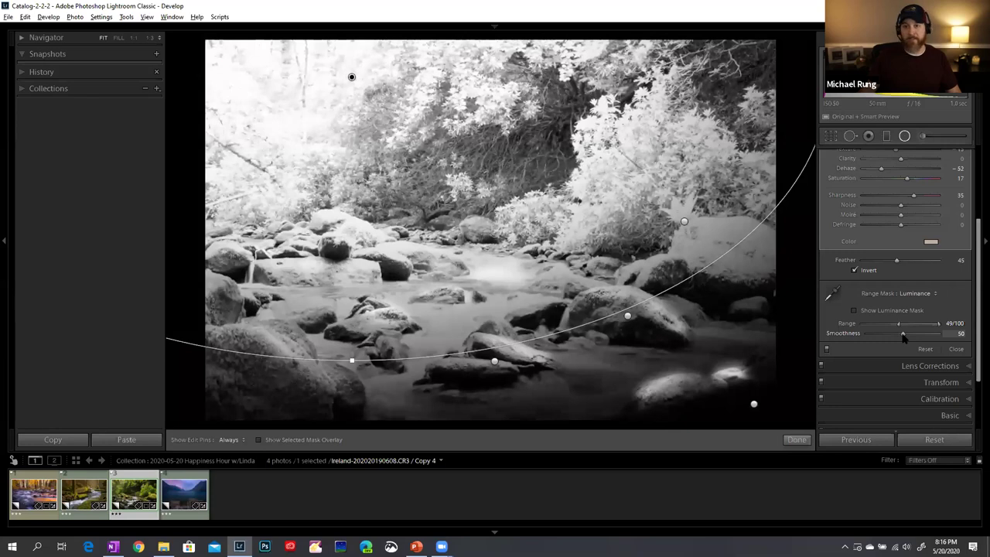
{"action": "left_click_drag", "start_coordinate": [902, 338], "coordinate": [902, 337]}
{"action": "left_click", "coordinate": [916, 294]}
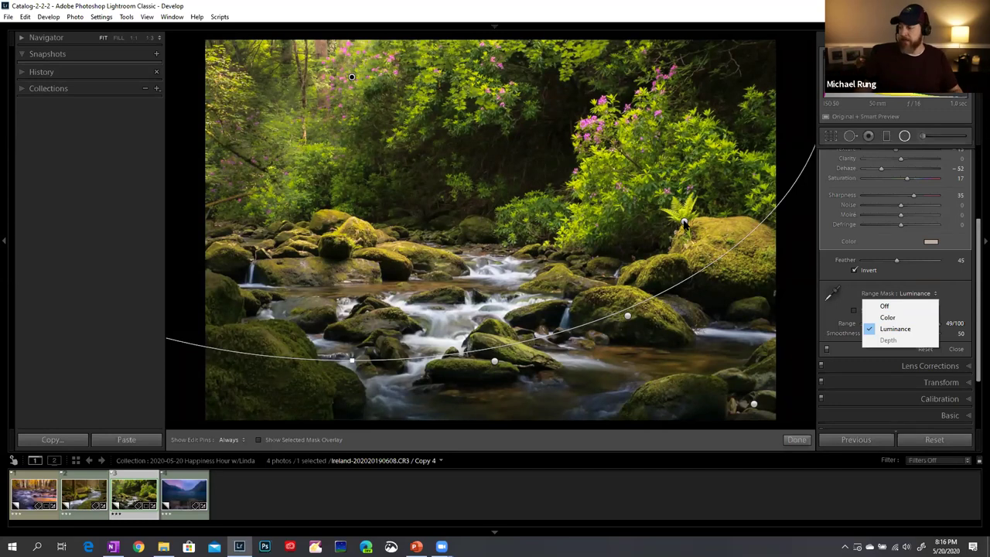
{"action": "left_click", "coordinate": [955, 291]}
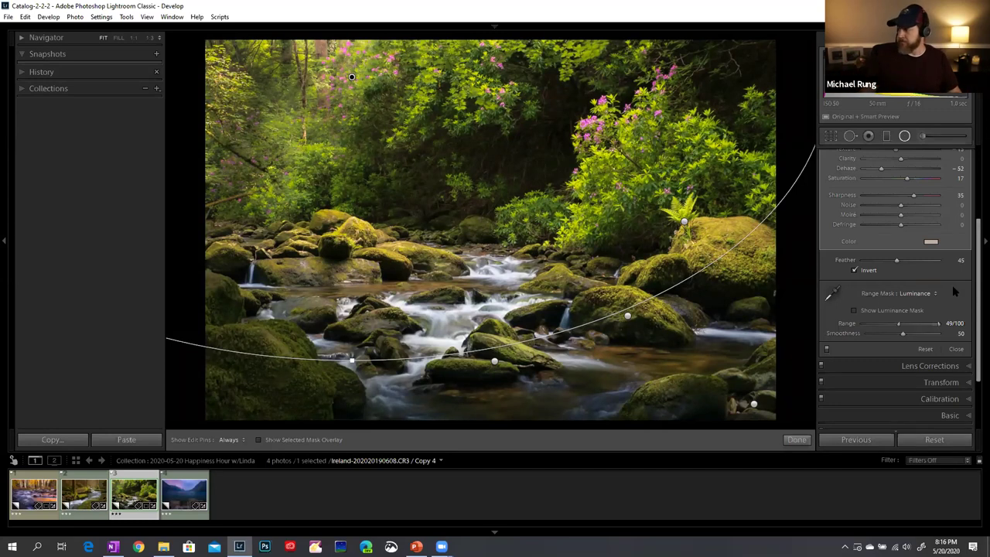
{"action": "scroll", "coordinate": [885, 293], "scroll_direction": "up", "scroll_amount": 5}
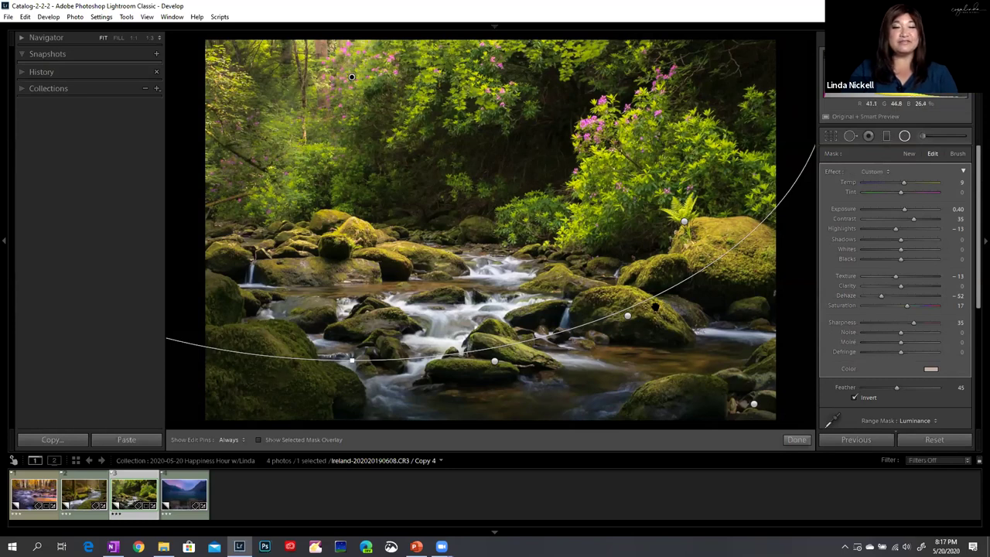
Exit the Radial Filter tool, leaving the filter applied to the stream photo
{"action": "left_click", "coordinate": [796, 439]}
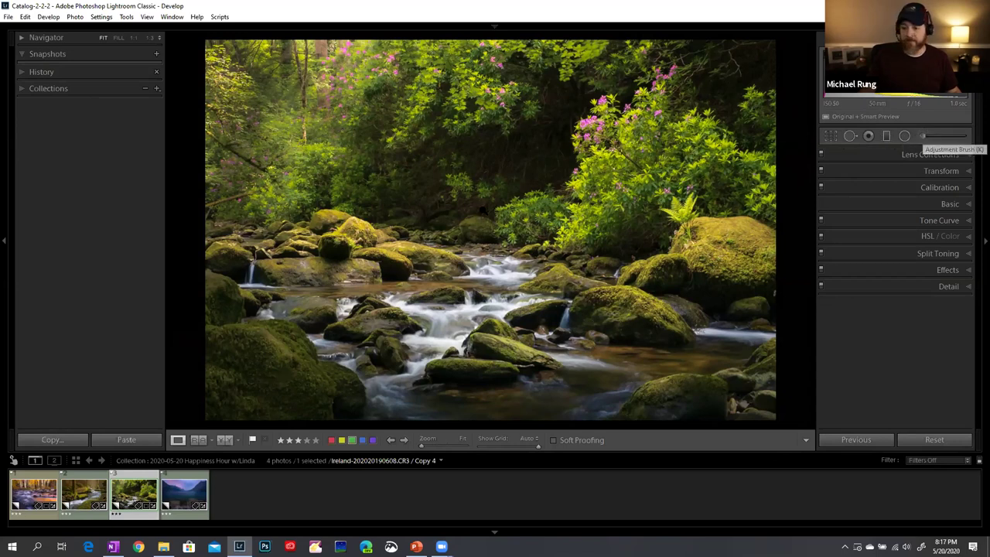
Select the glacier lake photo, choose the Adjustment Brush, and reset its effect sliders
{"action": "left_click", "coordinate": [183, 490]}
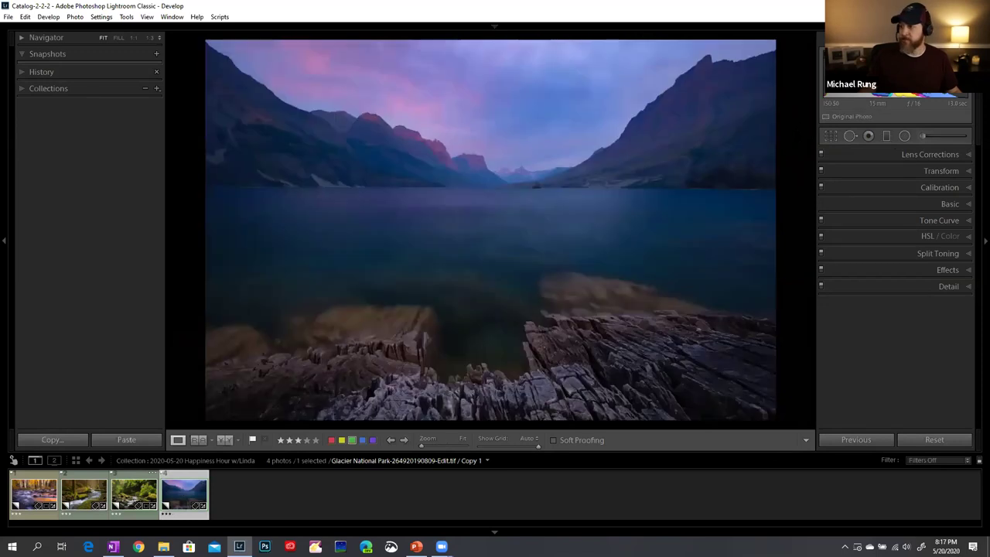
{"action": "left_click", "coordinate": [922, 137]}
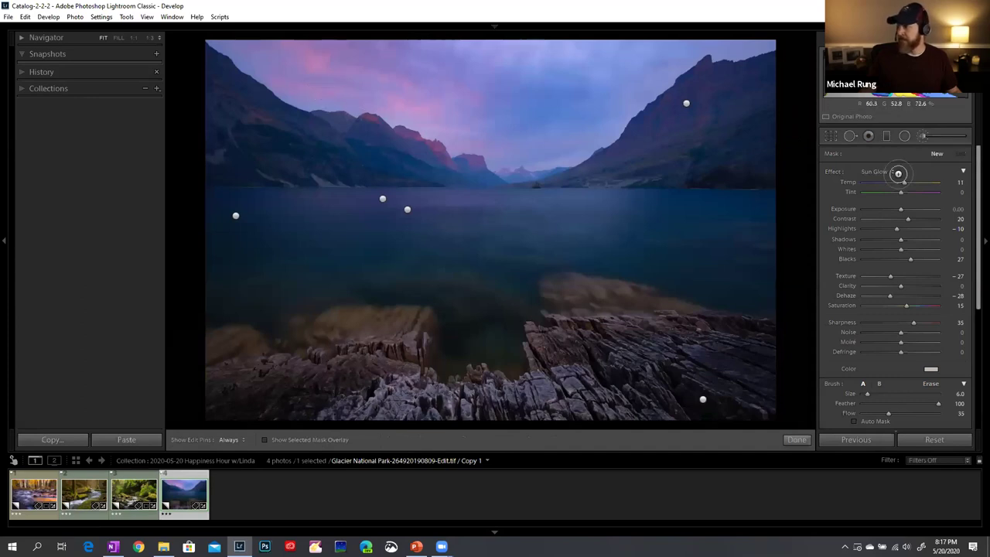
{"action": "double_click", "coordinate": [832, 174]}
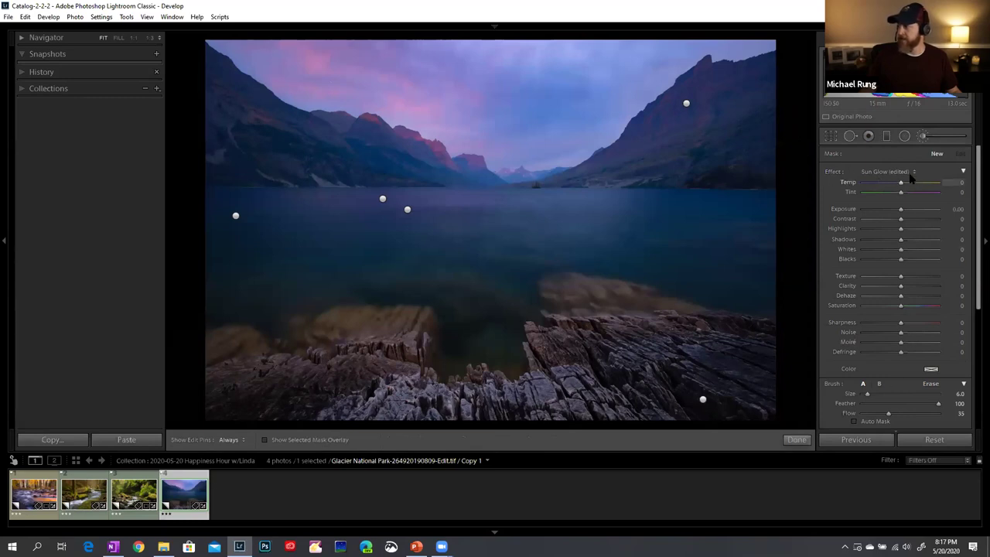
Set the brush to Exposure 3.28, Highlights 49, Blacks -59 and Saturation 53
{"action": "left_click_drag", "start_coordinate": [899, 216], "coordinate": [931, 215]}
{"action": "scroll", "coordinate": [498, 154], "scroll_direction": "up", "scroll_amount": 2}
{"action": "scroll", "coordinate": [507, 158], "scroll_direction": "up", "scroll_amount": 3}
{"action": "mouse_move", "coordinate": [901, 228]}
{"action": "left_mouse_down"}
{"action": "mouse_move", "coordinate": [918, 229]}
{"action": "mouse_move", "coordinate": [879, 267]}
{"action": "left_mouse_up"}
{"action": "left_click_drag", "start_coordinate": [901, 305], "coordinate": [920, 305]}
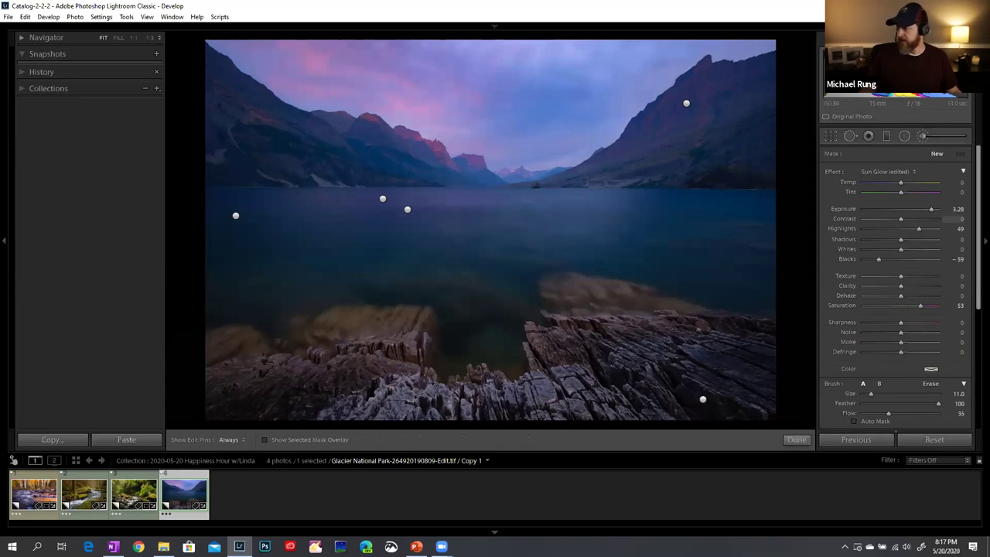
Brush a bright diagonal streak across the glacier lake sky with the pins hidden
{"action": "key", "text": "h"}
{"action": "key", "text": "h"}
{"action": "left_click", "coordinate": [411, 104]}
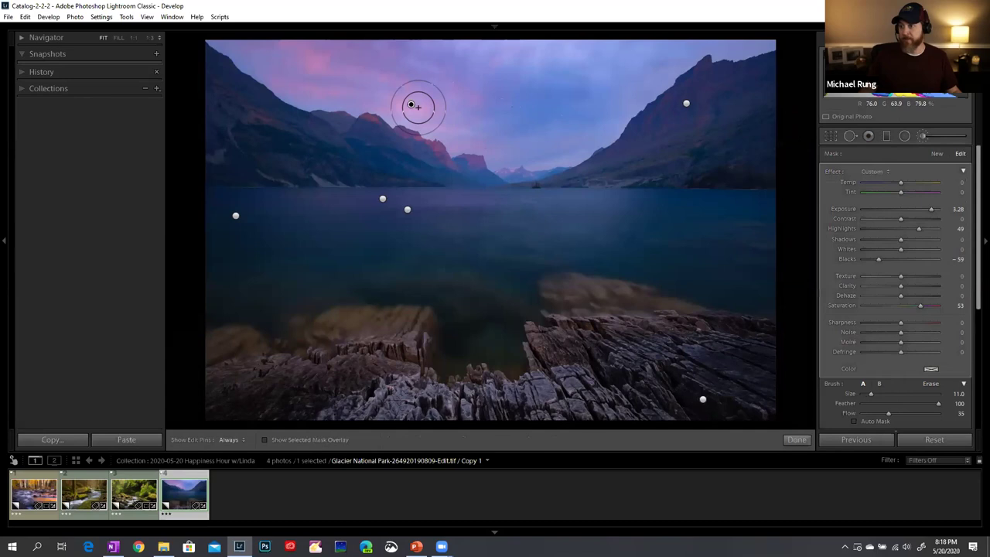
{"action": "key", "text": "h"}
{"action": "mouse_move", "coordinate": [471, 129]}
{"action": "left_mouse_down"}
{"action": "mouse_move", "coordinate": [579, 176]}
{"action": "mouse_move", "coordinate": [425, 121]}
{"action": "mouse_move", "coordinate": [568, 191]}
{"action": "left_mouse_up"}
{"action": "key", "text": "h"}
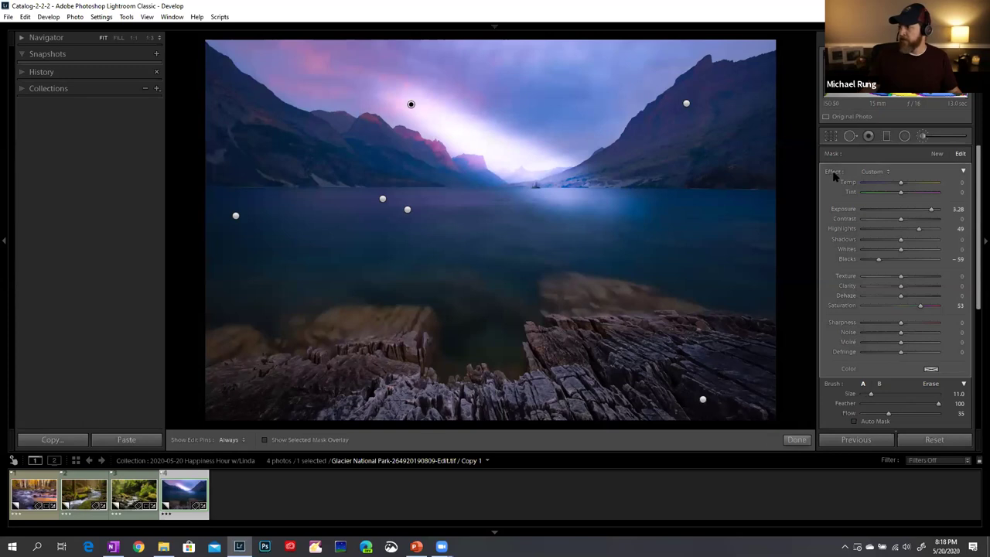
{"action": "left_click", "coordinate": [874, 173]}
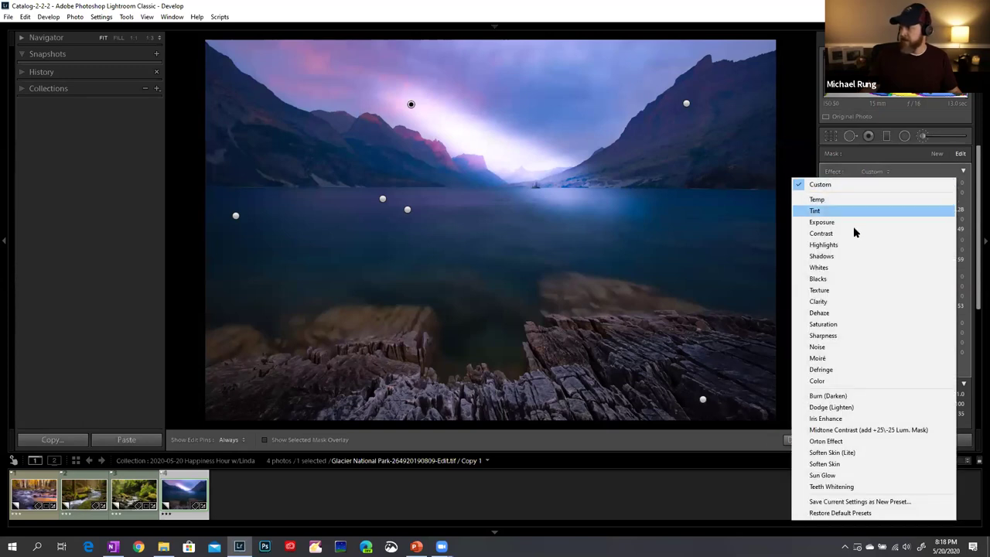
{"action": "left_click", "coordinate": [866, 503]}
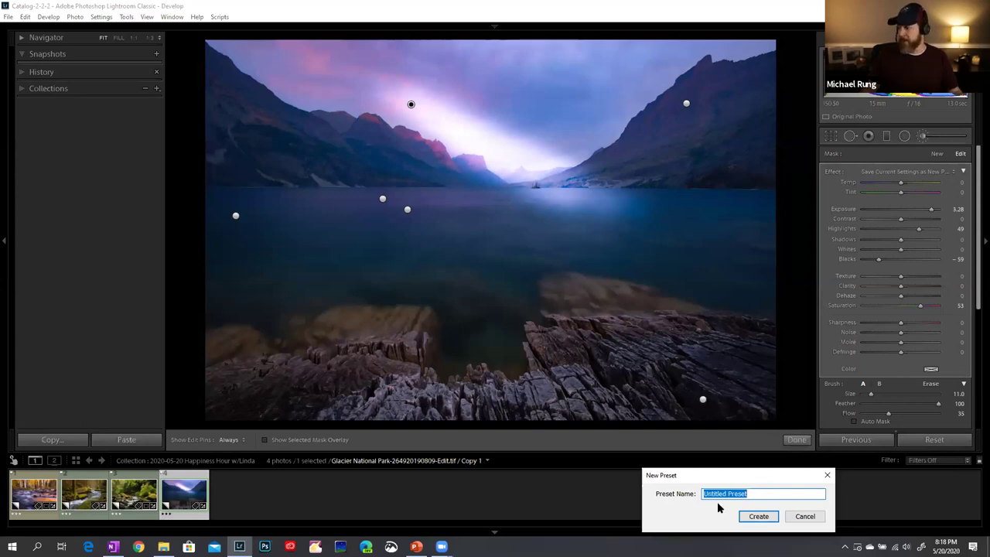
{"action": "left_click", "coordinate": [796, 516]}
{"action": "left_click", "coordinate": [885, 171]}
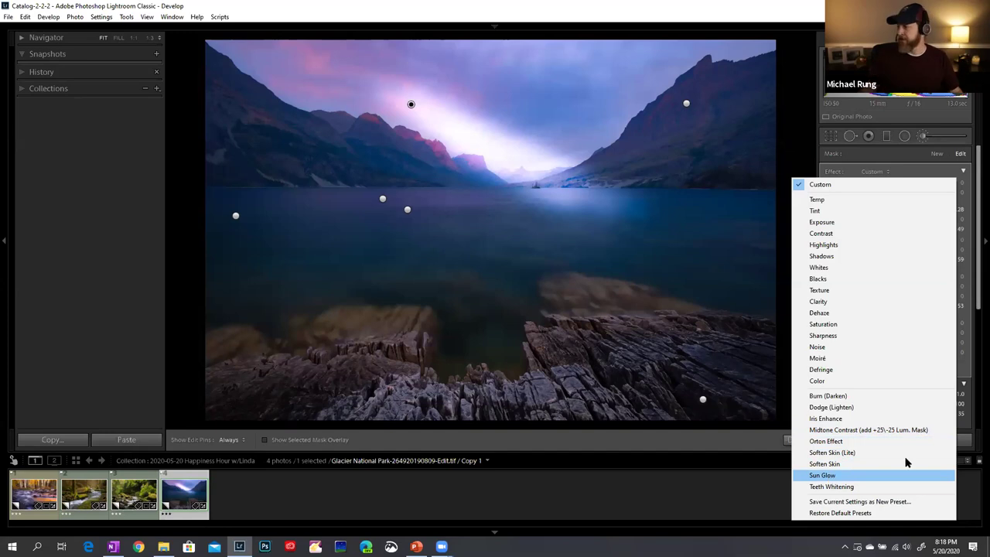
{"action": "left_click", "coordinate": [960, 162]}
Delete the sky glow brush adjustment from its pin's context menu
{"action": "right_click", "coordinate": [410, 104]}
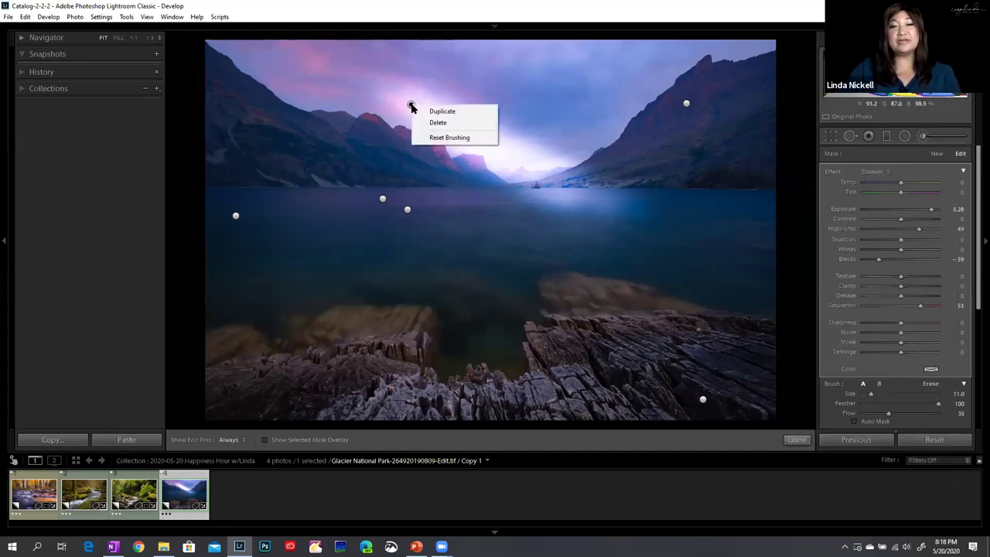
{"action": "left_click", "coordinate": [438, 123]}
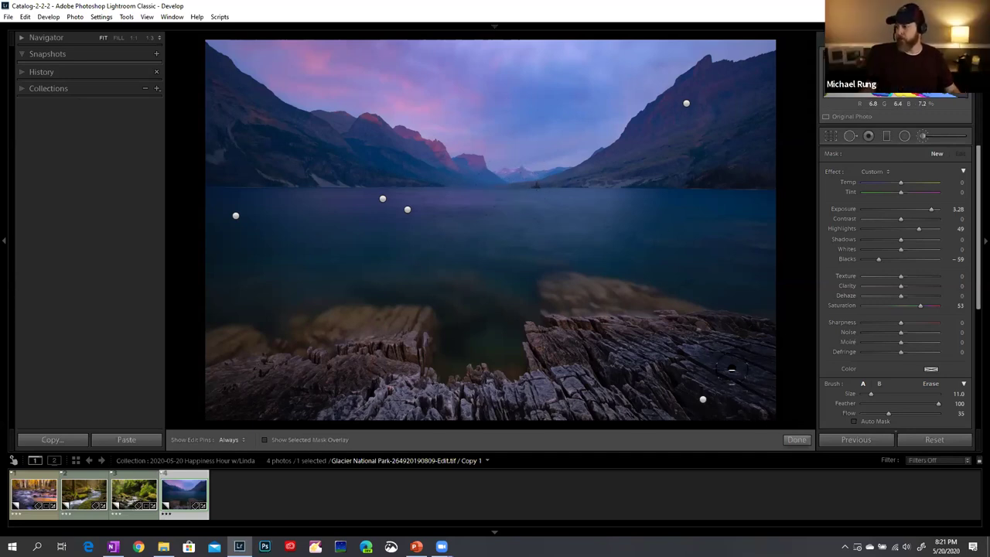
Close the Adjustment Brush and show the Basic panel with Exposure +0.20 and Vibrance -11
{"action": "left_click", "coordinate": [796, 439]}
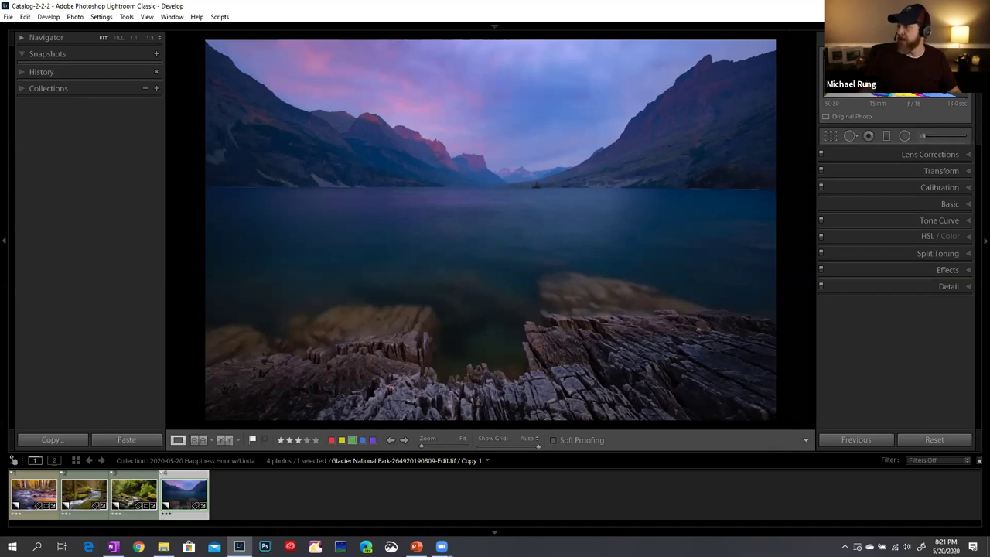
{"action": "left_click", "coordinate": [907, 205]}
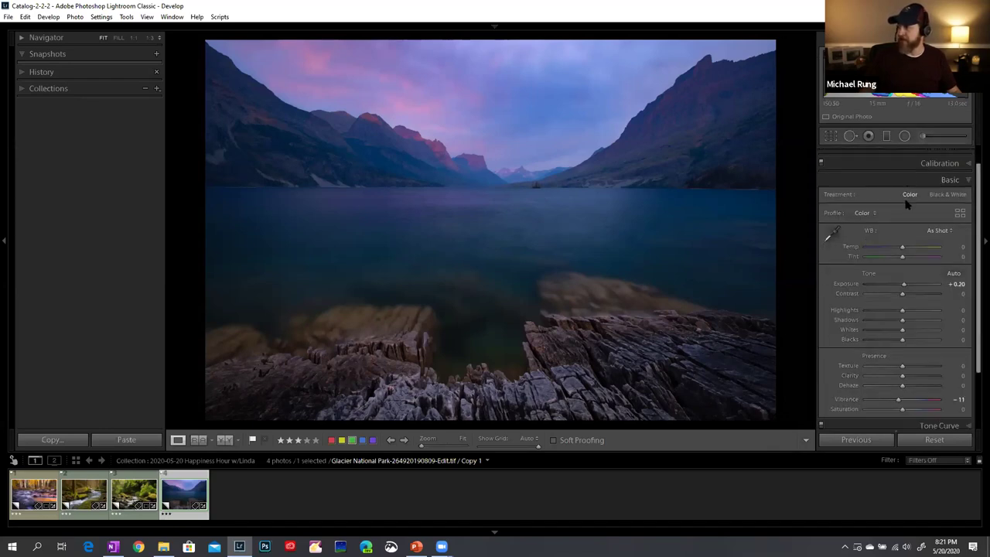
{"action": "left_click", "coordinate": [901, 180]}
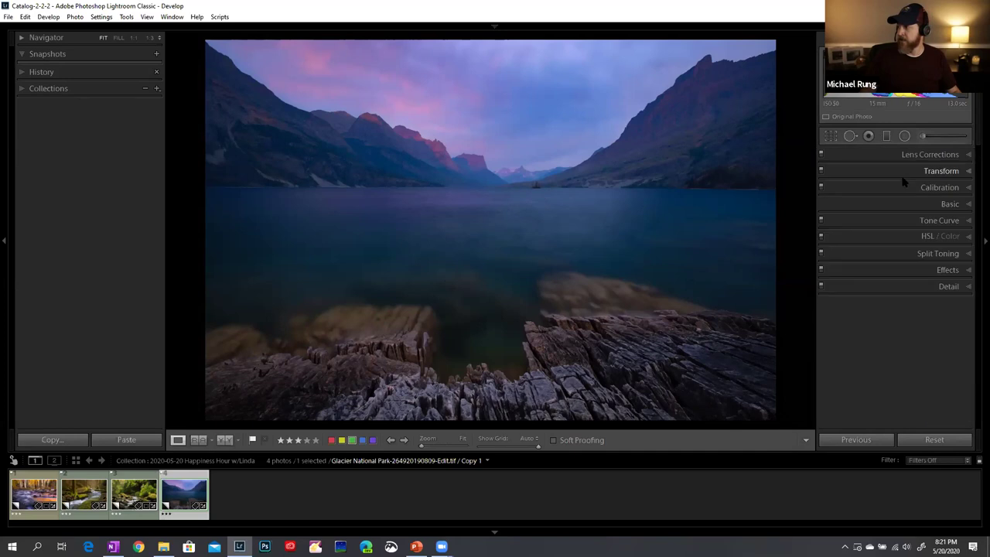
{"action": "left_click", "coordinate": [916, 221]}
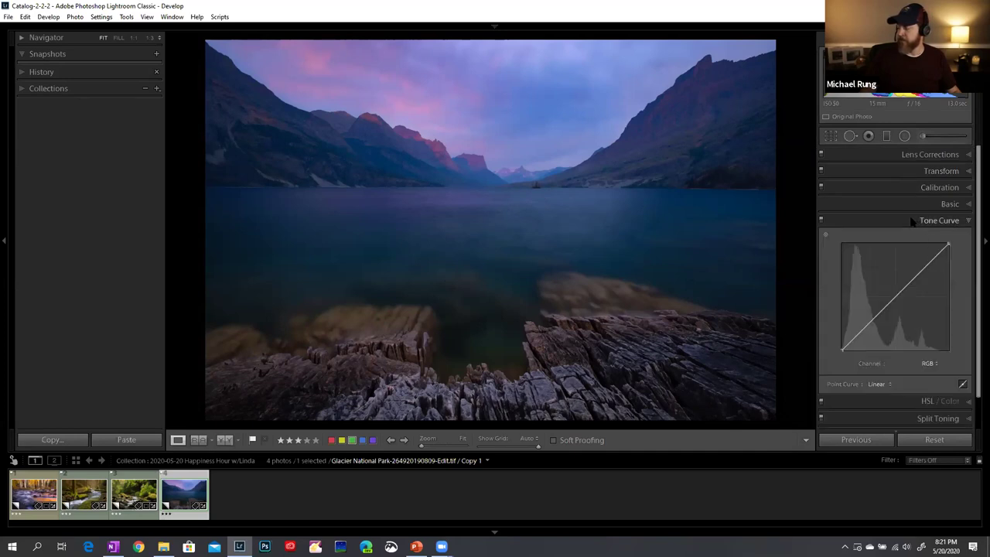
{"action": "left_click", "coordinate": [908, 204]}
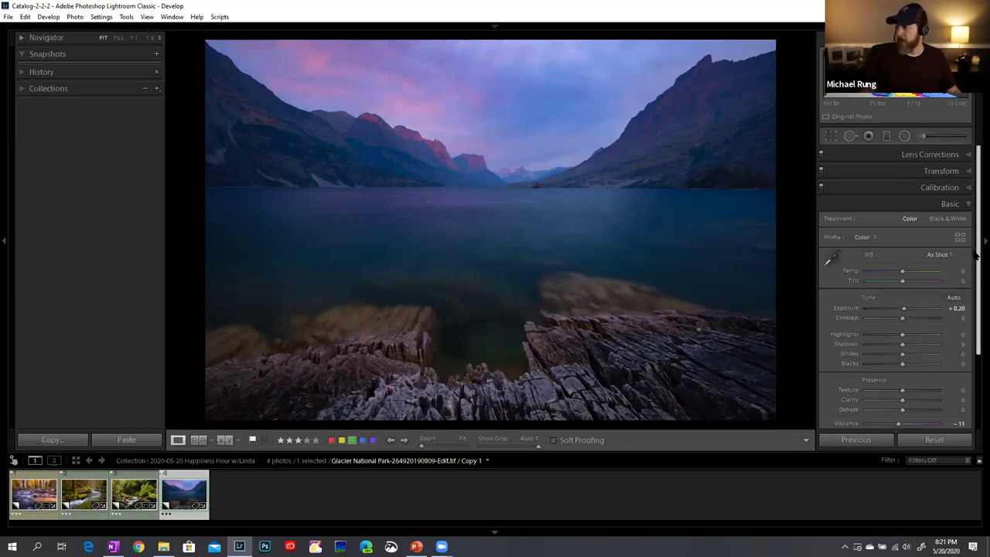
{"action": "scroll", "coordinate": [975, 255], "scroll_direction": "down", "scroll_amount": 1}
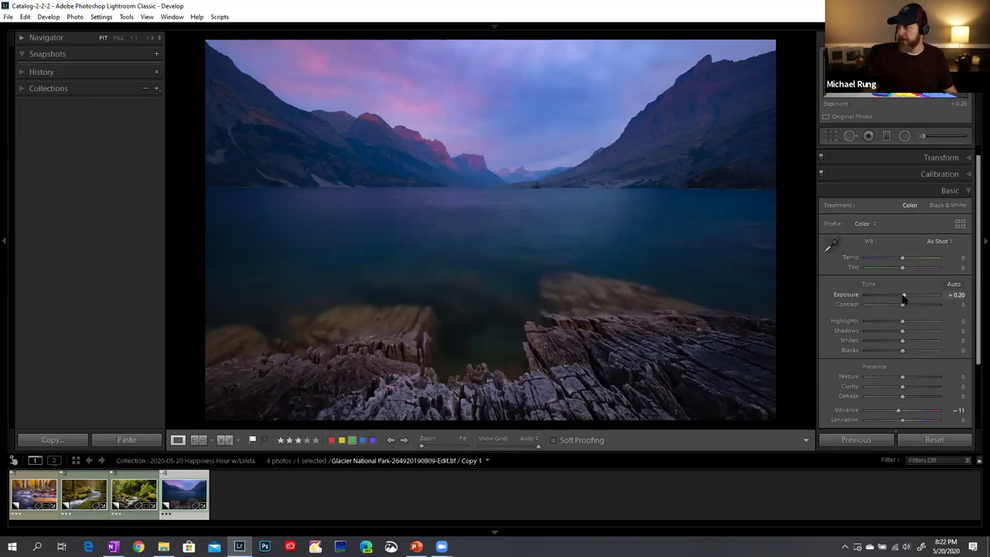
Sweep the Exposure slider with the clipping preview on, ending at +0.14
{"action": "left_click_drag", "start_coordinate": [901, 299], "coordinate": [884, 300]}
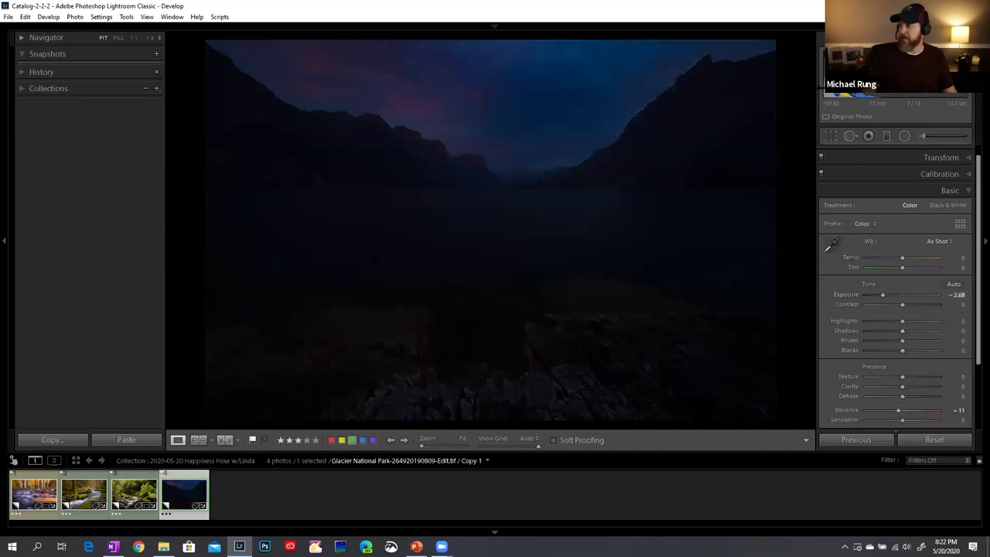
{"action": "key", "text": "alt"}
{"action": "left_click", "coordinate": [883, 298], "text": "alt"}
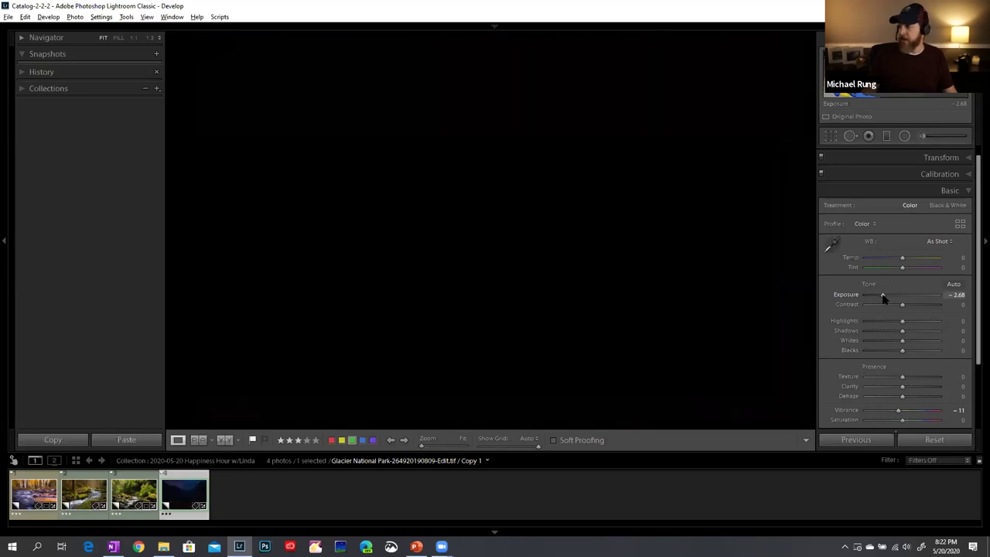
{"action": "left_click_drag", "start_coordinate": [883, 299], "coordinate": [934, 301]}
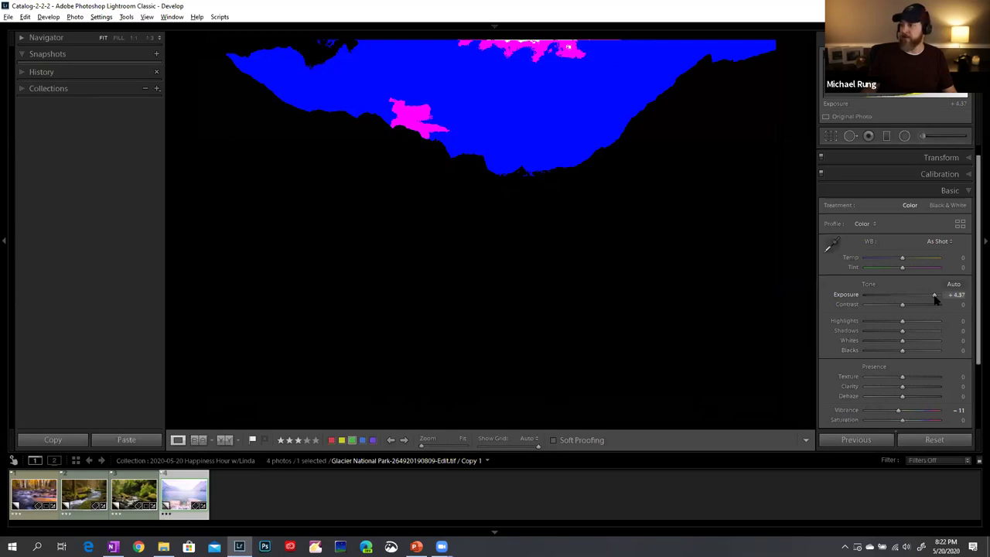
{"action": "left_click_drag", "start_coordinate": [934, 300], "coordinate": [933, 300]}
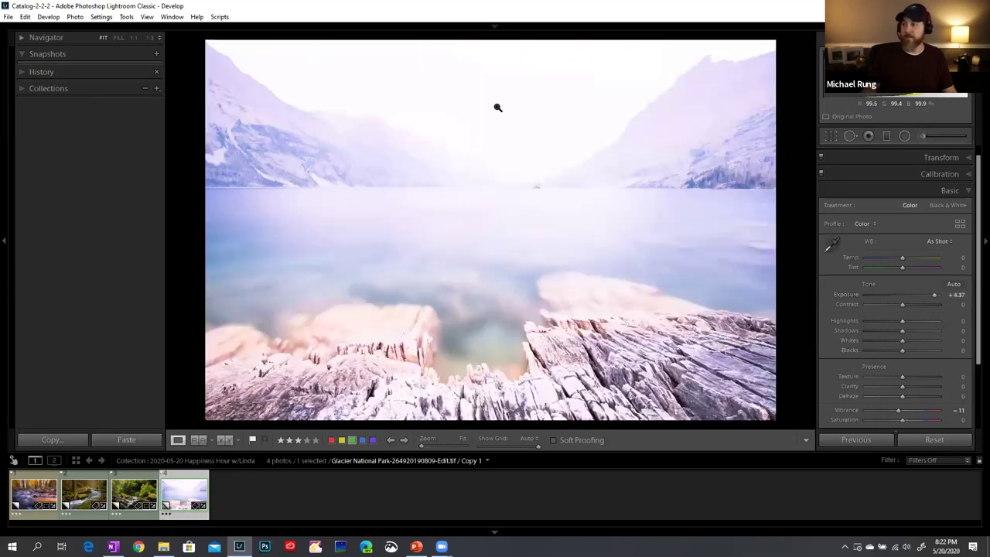
{"action": "left_click_drag", "start_coordinate": [934, 297], "coordinate": [900, 301]}
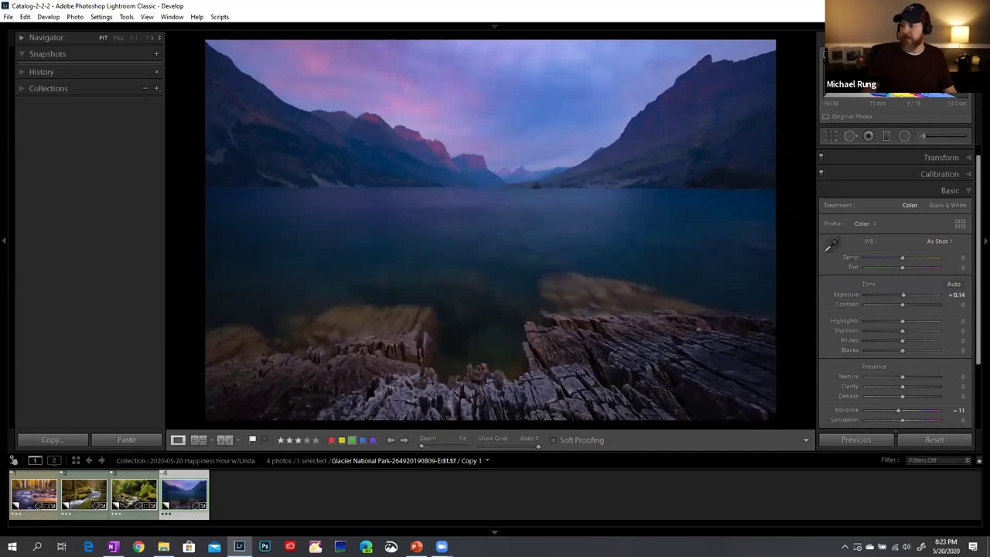
Nudge the glacier photo's Exposure to +0.10, then zoom to 1:3 on the pink-lit ridges
{"action": "left_click", "coordinate": [606, 380]}
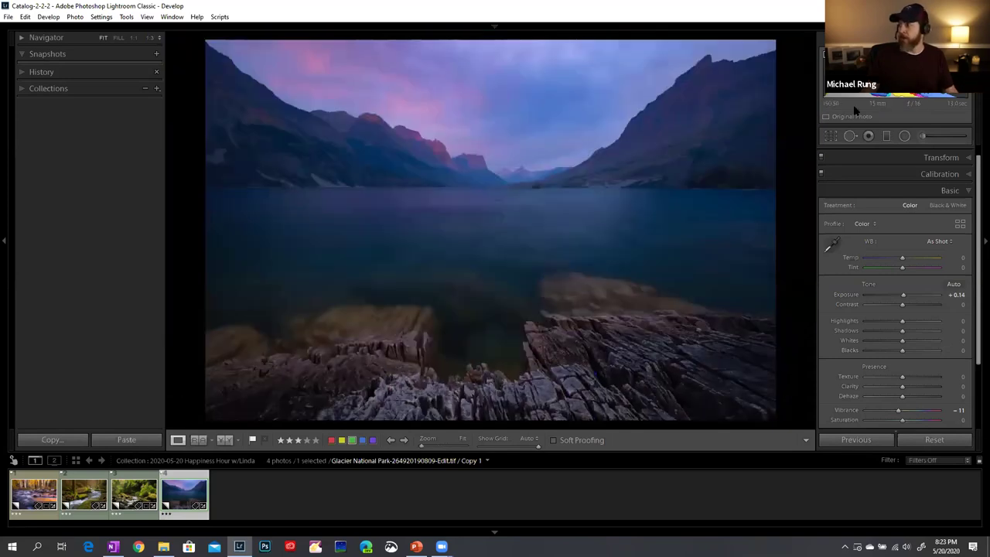
{"action": "left_click_drag", "start_coordinate": [900, 295], "coordinate": [870, 304]}
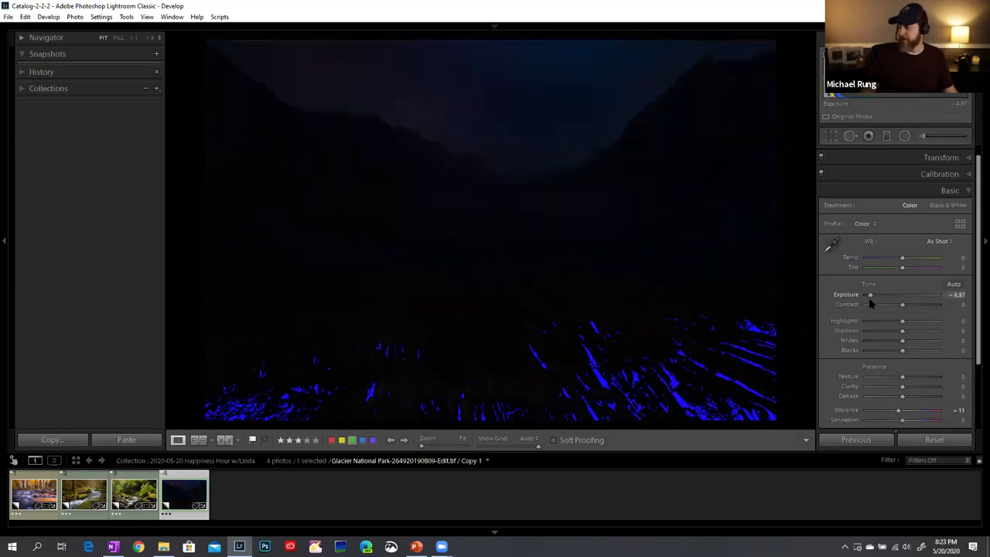
{"action": "left_click_drag", "start_coordinate": [869, 298], "coordinate": [867, 300]}
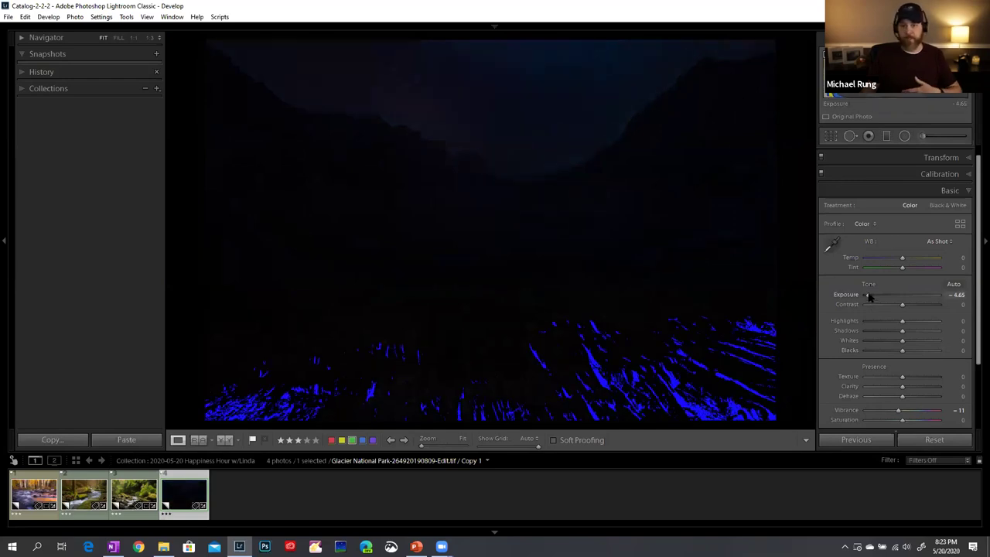
{"action": "left_click_drag", "start_coordinate": [869, 299], "coordinate": [903, 298]}
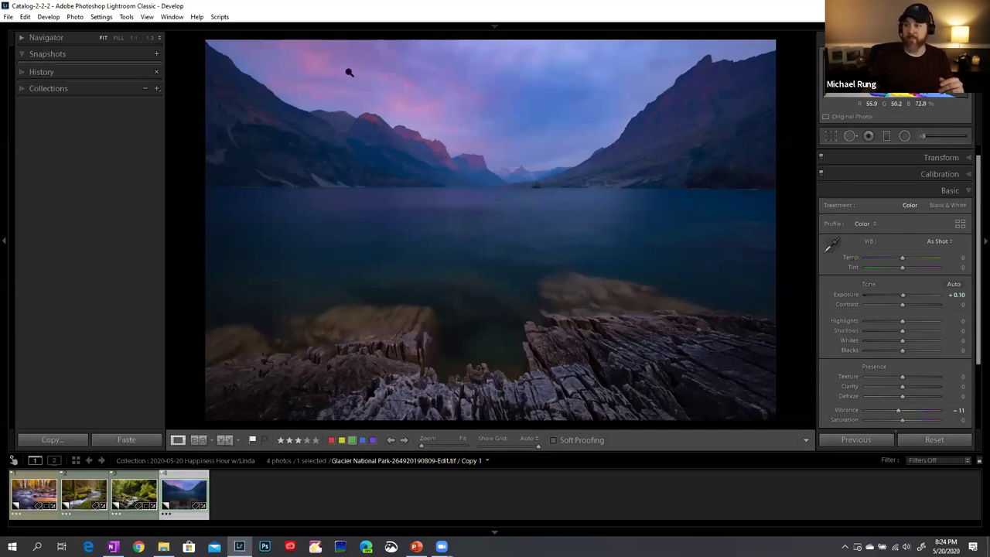
{"action": "left_click", "coordinate": [421, 133]}
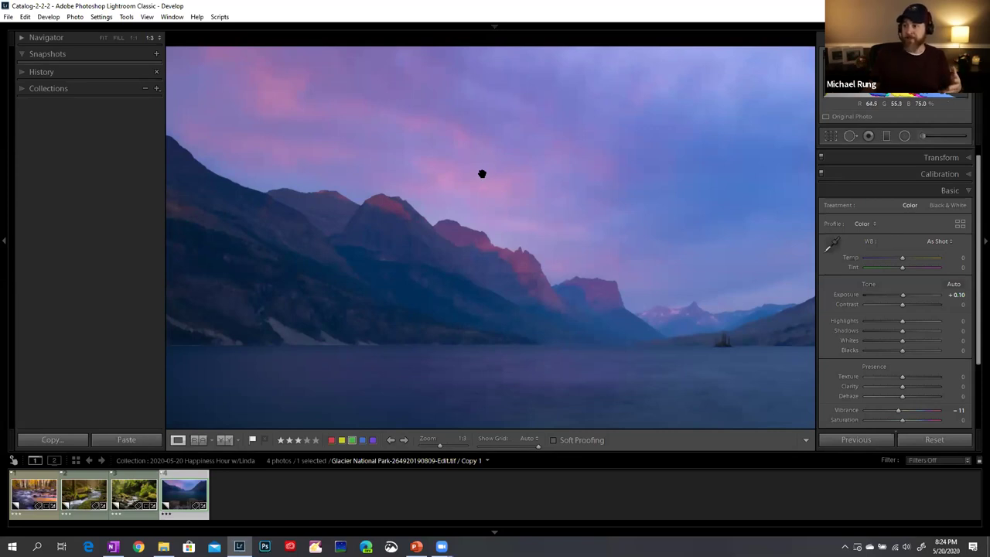
Fit the whole glacier photo in view, then select the mossy stream photo (Copy 4)
{"action": "left_click", "coordinate": [467, 233]}
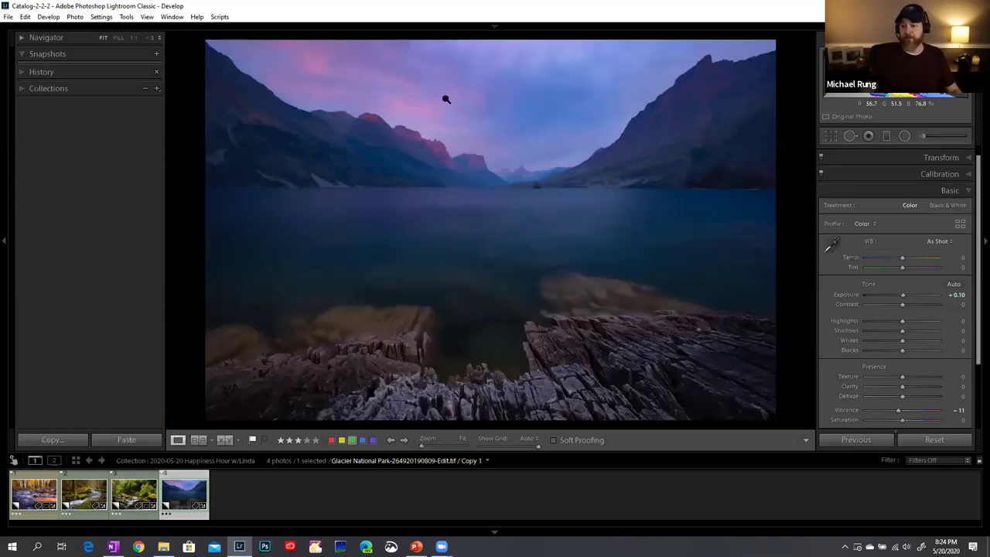
{"action": "left_click", "coordinate": [136, 493]}
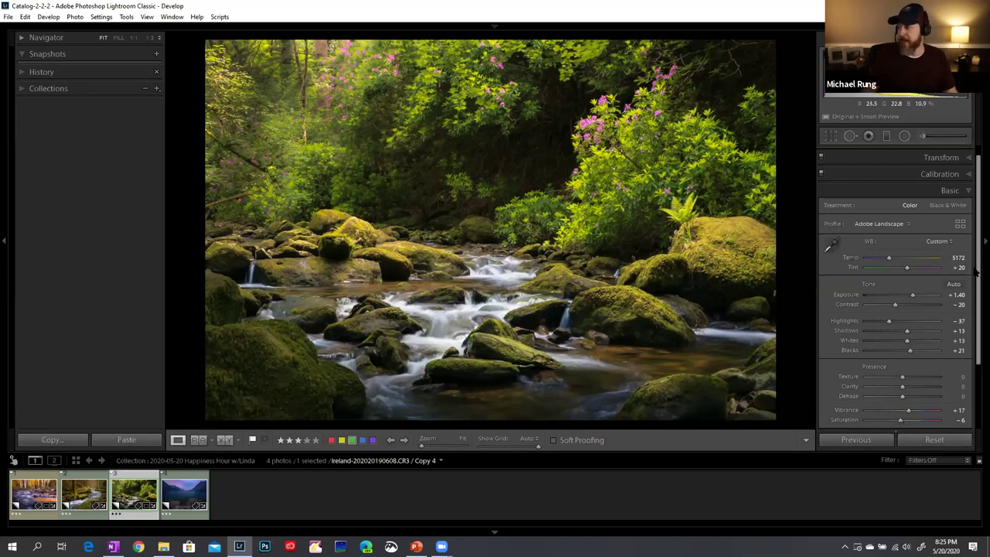
Collapse the Basic panel and set the Navigator zoom to 1:16
{"action": "left_click", "coordinate": [910, 192]}
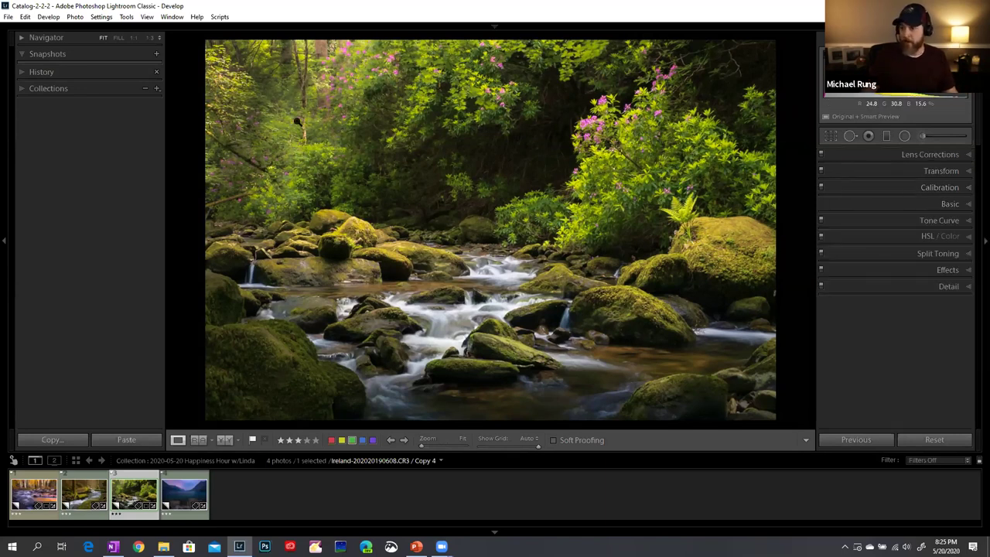
{"action": "left_click", "coordinate": [159, 38]}
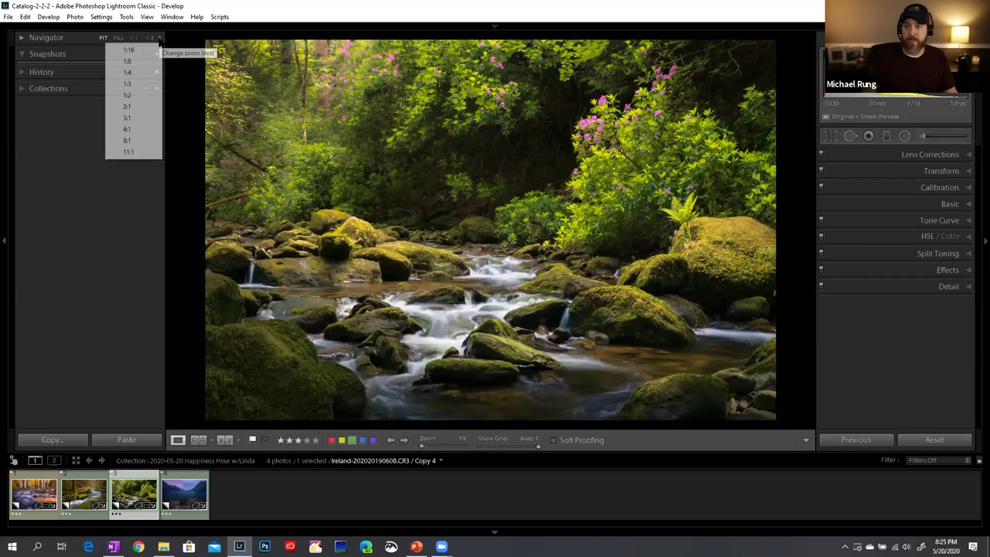
{"action": "left_click", "coordinate": [131, 50]}
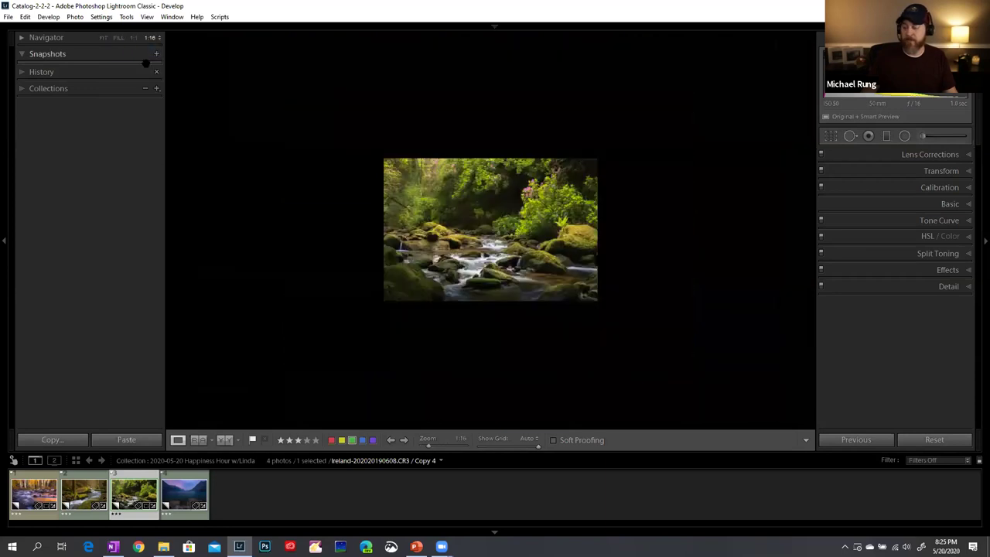
Expand Effects and toggle the post-crop vignette off and on to compare
{"action": "left_click", "coordinate": [909, 271]}
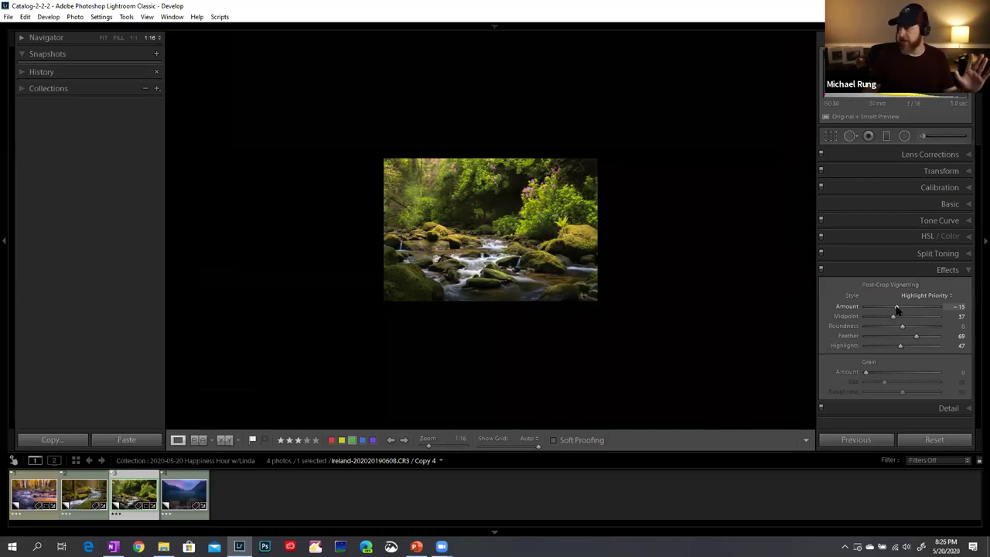
{"action": "left_click", "coordinate": [821, 269]}
{"action": "left_click", "coordinate": [821, 270]}
{"action": "left_click", "coordinate": [821, 270]}
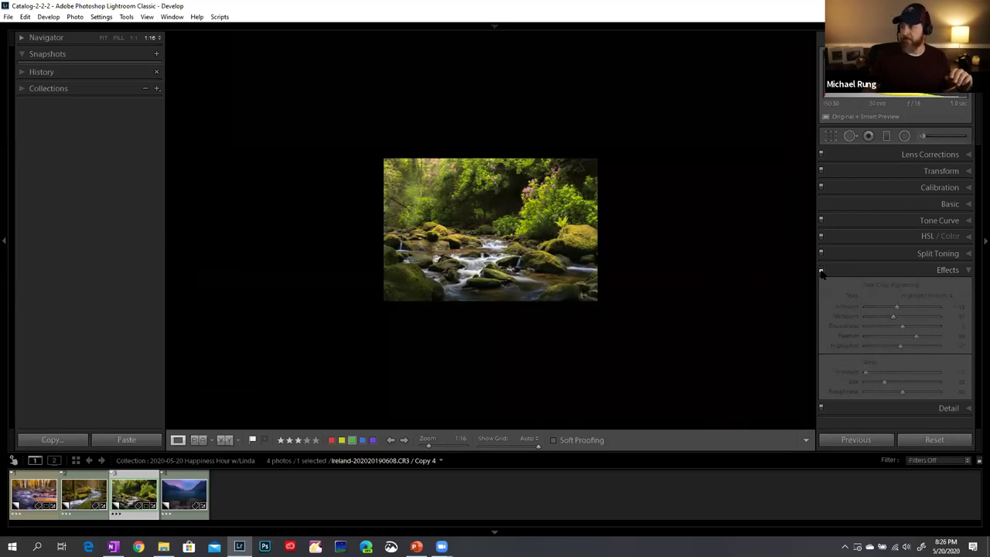
{"action": "left_click", "coordinate": [821, 270]}
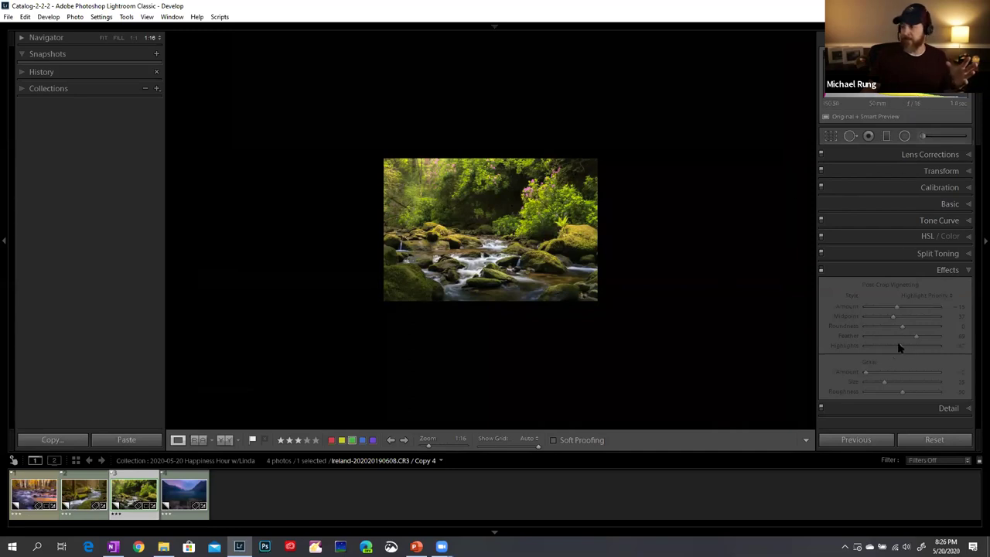
Add a radial filter with lowered Exposure, drawn as an ellipse around the stream
{"action": "left_click", "coordinate": [905, 136]}
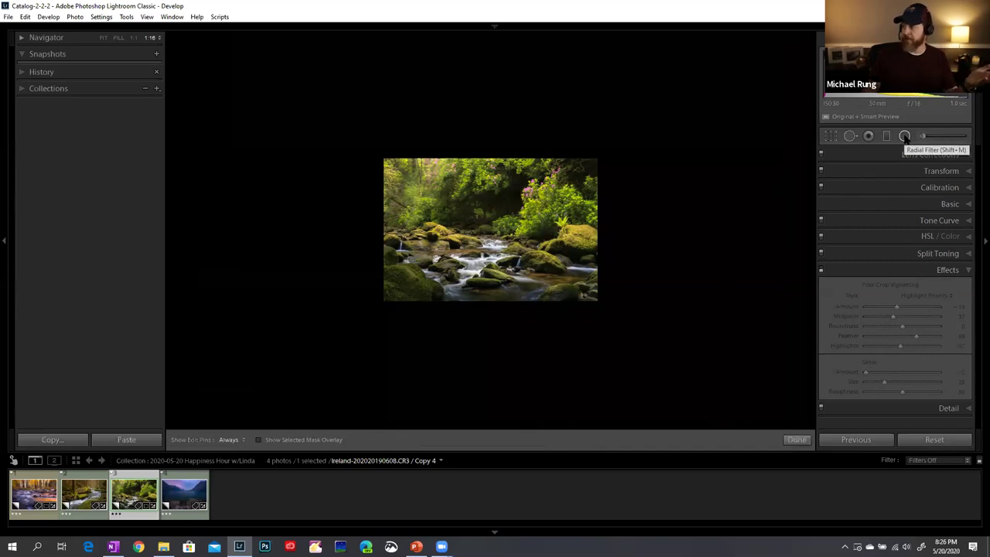
{"action": "left_click", "coordinate": [887, 172]}
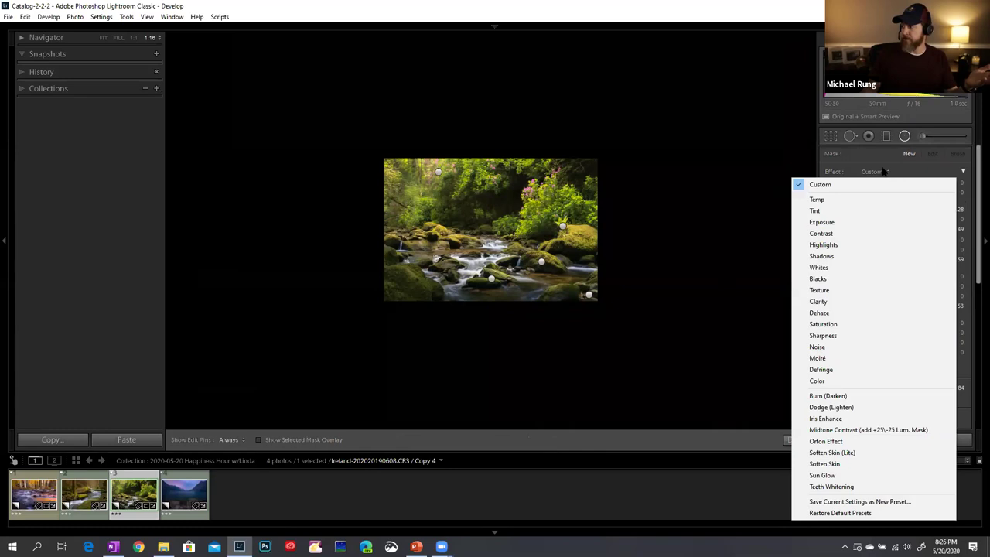
{"action": "left_click", "coordinate": [831, 174]}
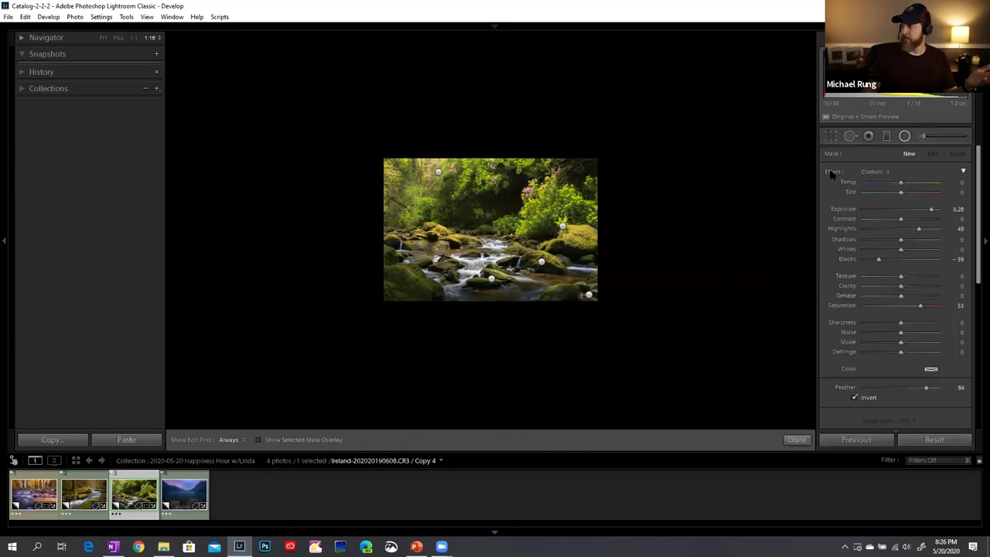
{"action": "left_click_drag", "start_coordinate": [901, 211], "coordinate": [894, 214]}
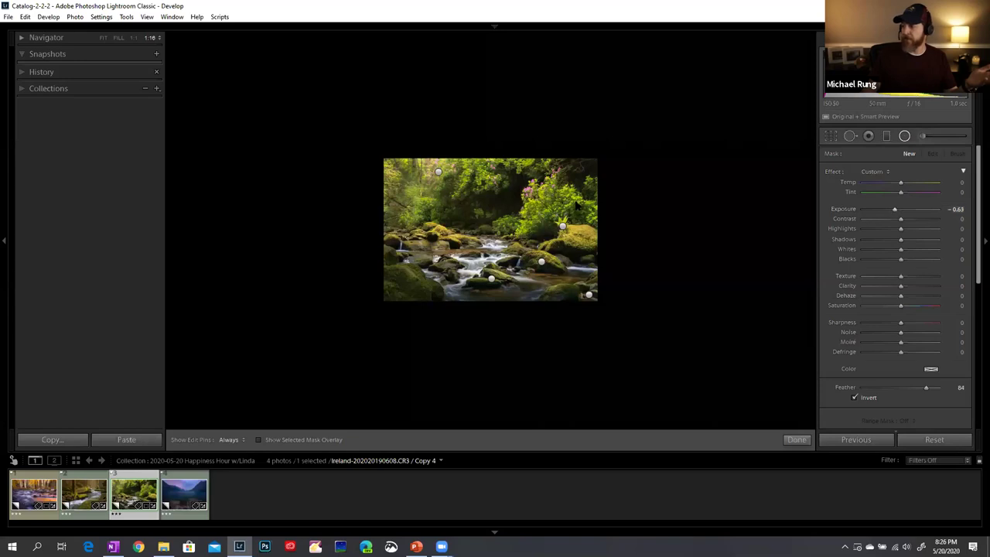
{"action": "left_click_drag", "start_coordinate": [504, 211], "coordinate": [697, 353]}
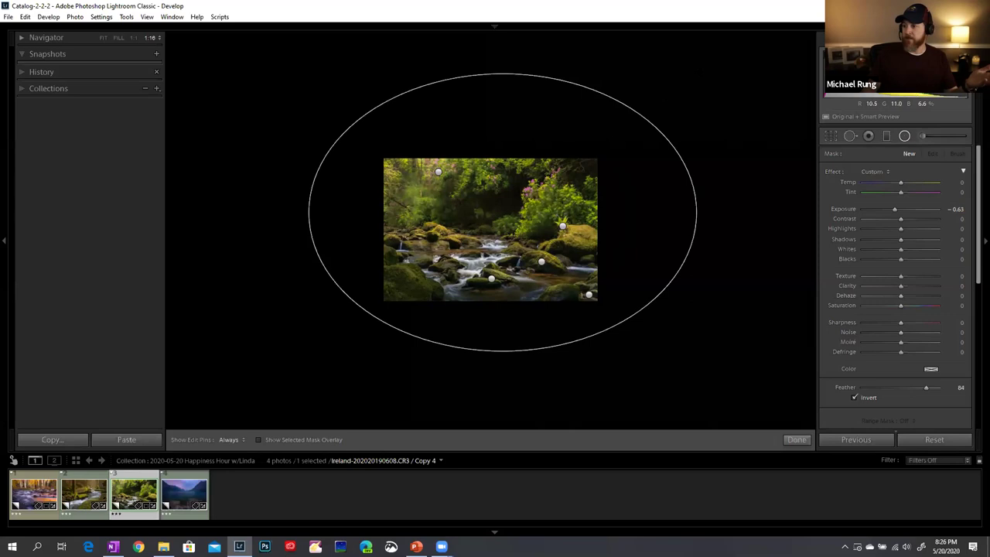
Invert the radial filter to affect the inside, then reposition and widen the ellipse
{"action": "left_click", "coordinate": [855, 397]}
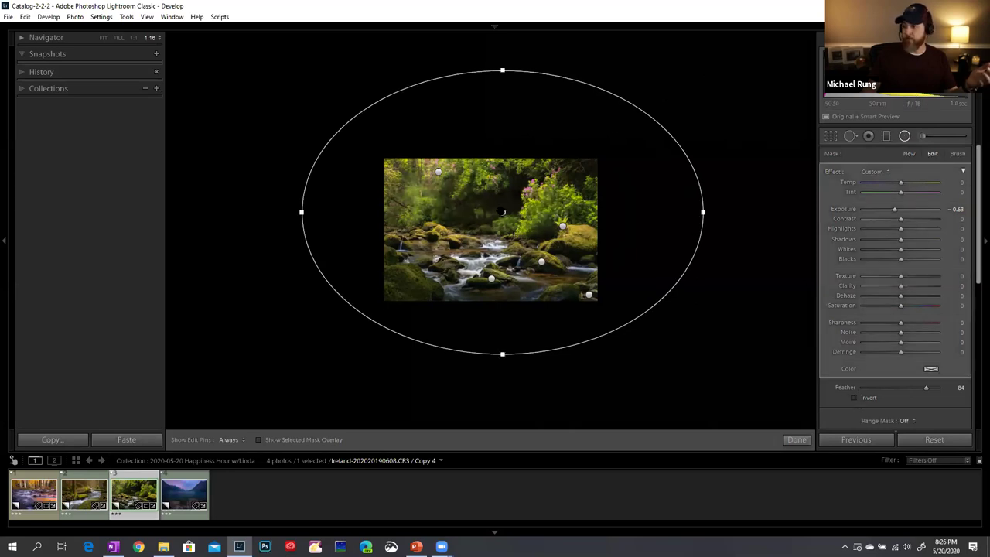
{"action": "mouse_move", "coordinate": [502, 212]}
{"action": "left_mouse_down"}
{"action": "mouse_move", "coordinate": [527, 194]}
{"action": "mouse_move", "coordinate": [516, 231]}
{"action": "mouse_move", "coordinate": [494, 228]}
{"action": "left_mouse_up"}
{"action": "mouse_move", "coordinate": [494, 227]}
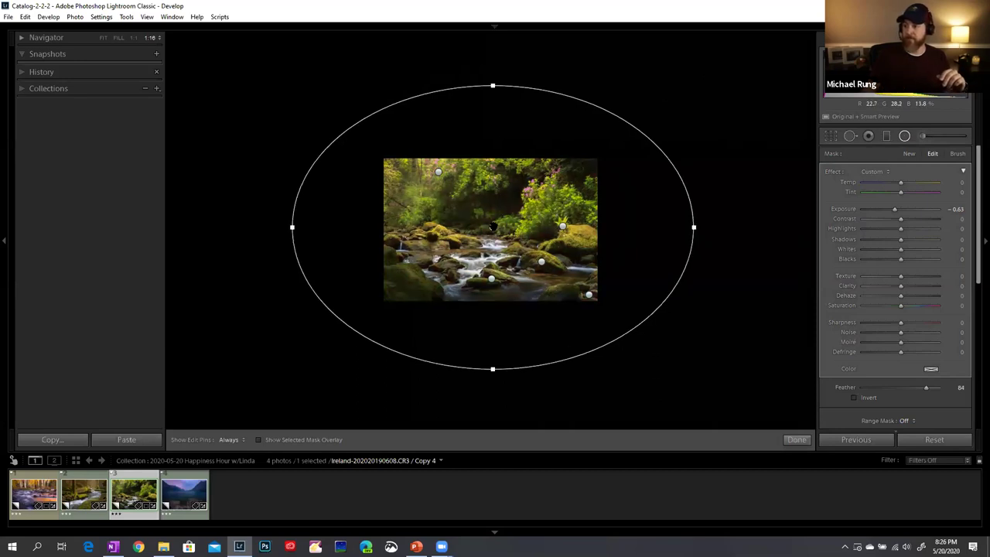
{"action": "mouse_move", "coordinate": [494, 227]}
{"action": "left_mouse_down"}
{"action": "mouse_move", "coordinate": [503, 220]}
{"action": "mouse_move", "coordinate": [490, 232]}
{"action": "left_mouse_up"}
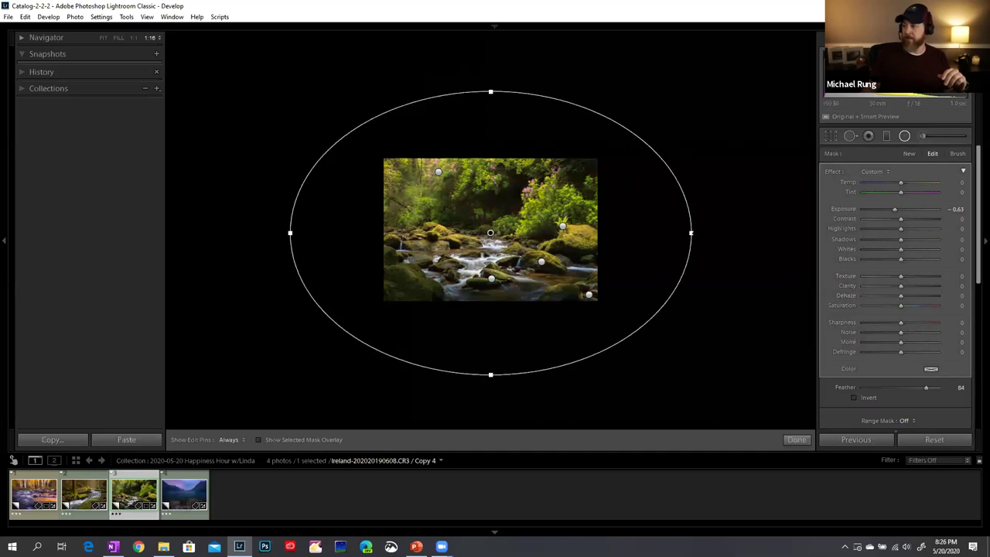
{"action": "left_click_drag", "start_coordinate": [691, 232], "coordinate": [734, 232]}
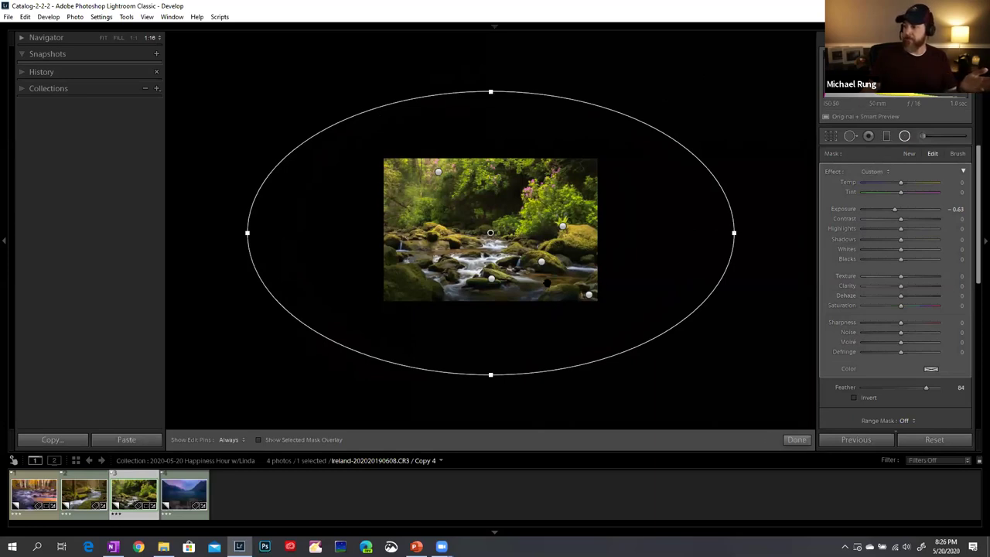
Delete the radial filter, re-enable the post-crop vignette, and return to PowerPoint
{"action": "mouse_move", "coordinate": [491, 232]}
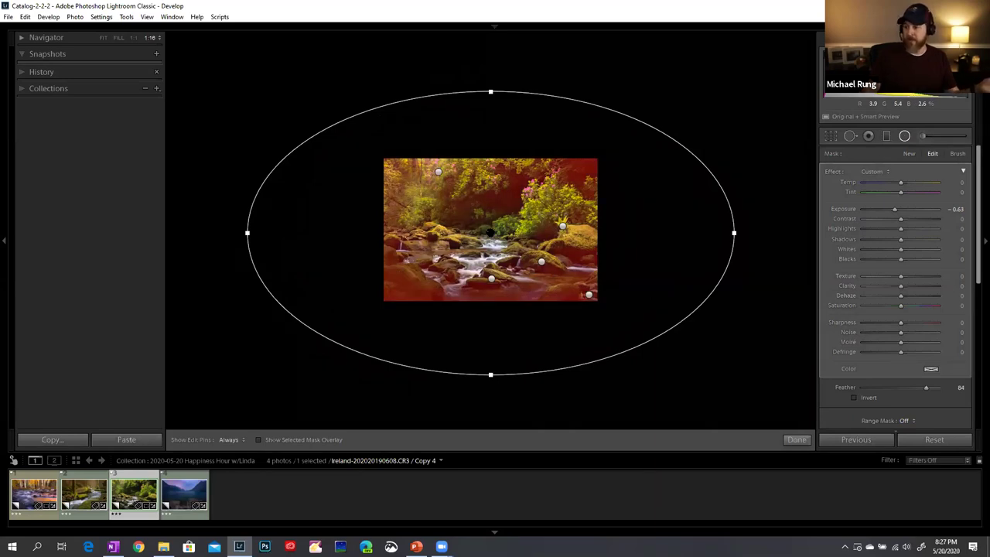
{"action": "right_click", "coordinate": [490, 232]}
{"action": "left_click", "coordinate": [513, 252]}
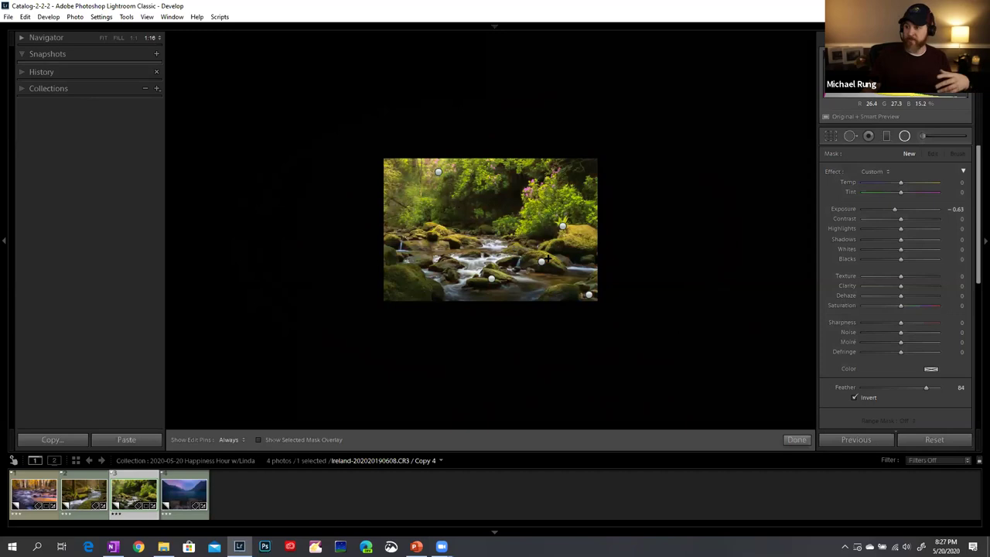
{"action": "left_click", "coordinate": [800, 440]}
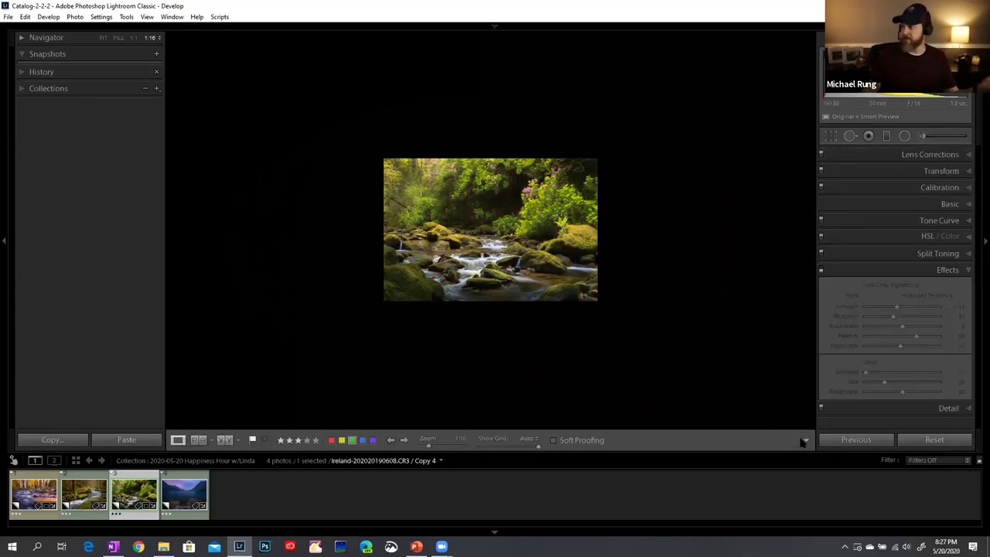
{"action": "left_click", "coordinate": [821, 270]}
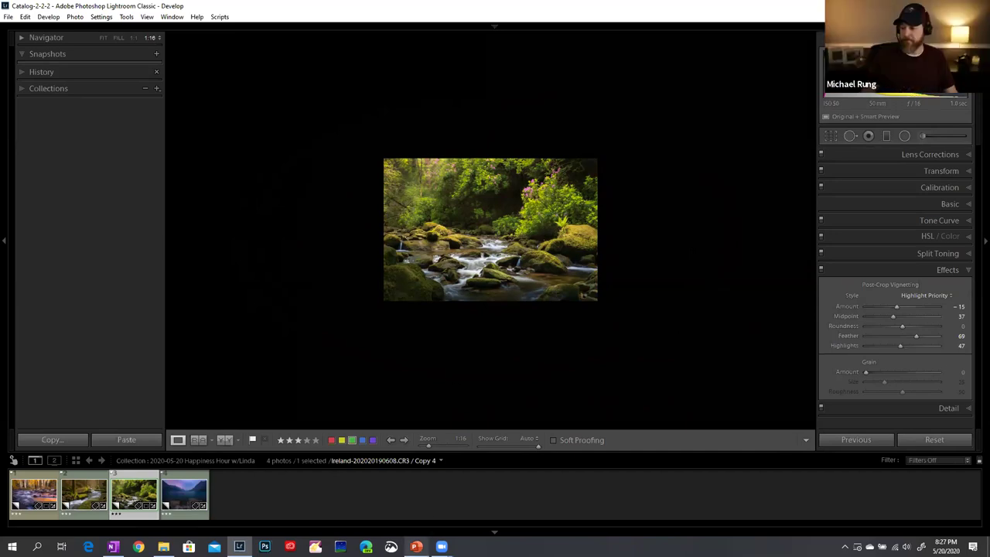
{"action": "left_click", "coordinate": [416, 545]}
Select the How I Can Help You Grow slide, start the slideshow, and advance to THANK YOU!
{"action": "scroll", "coordinate": [91, 294], "scroll_direction": "down", "scroll_amount": 1}
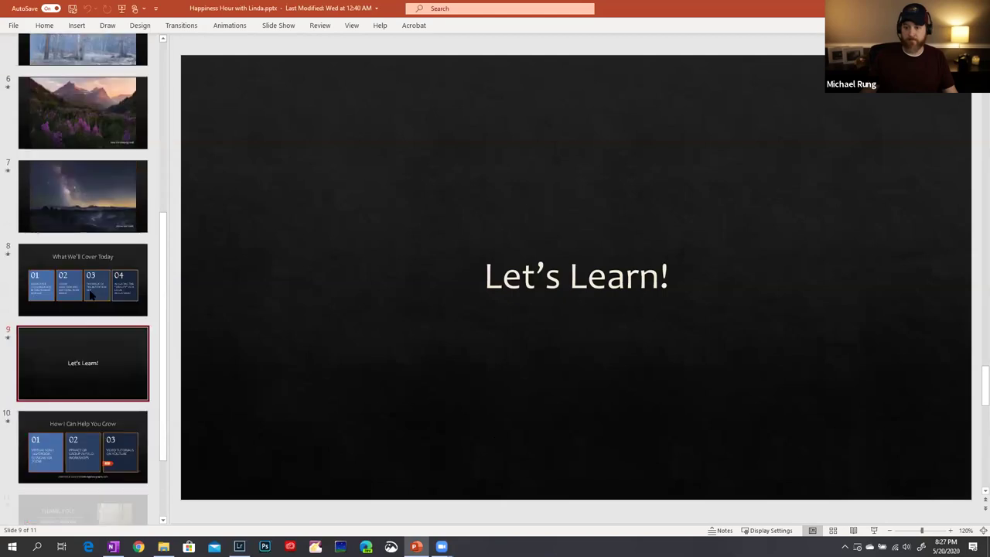
{"action": "scroll", "coordinate": [92, 294], "scroll_direction": "down", "scroll_amount": 1}
{"action": "left_click", "coordinate": [83, 387]}
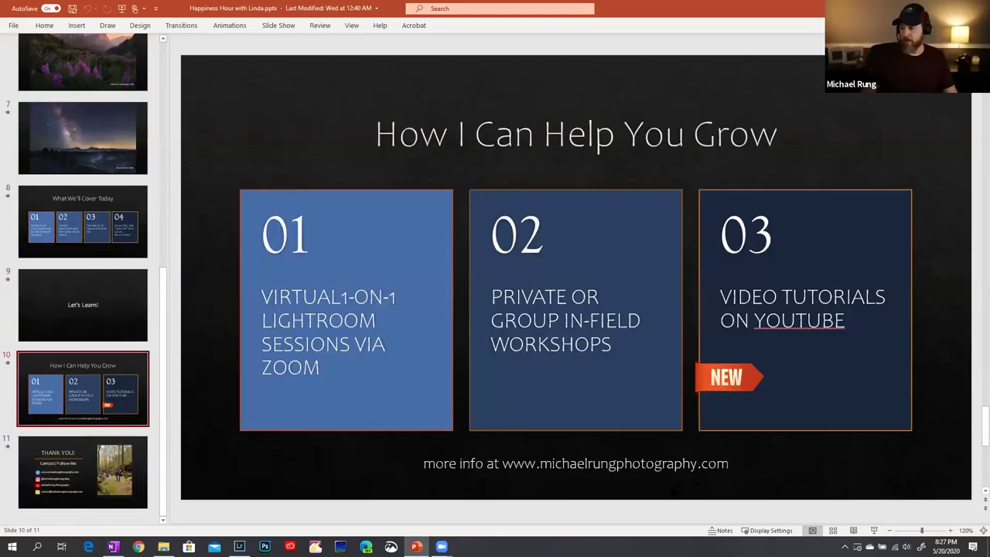
{"action": "left_click", "coordinate": [873, 530]}
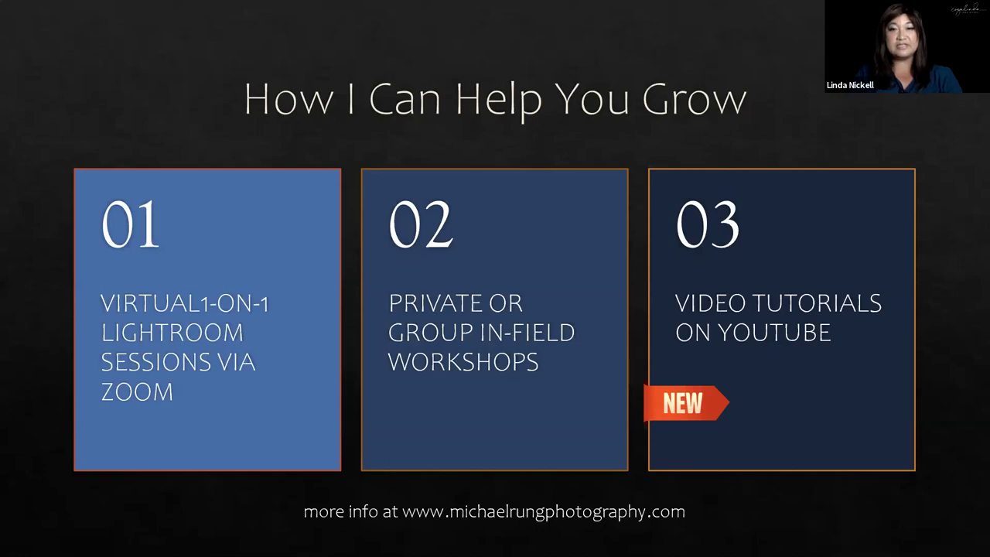
{"action": "key", "text": "Right"}
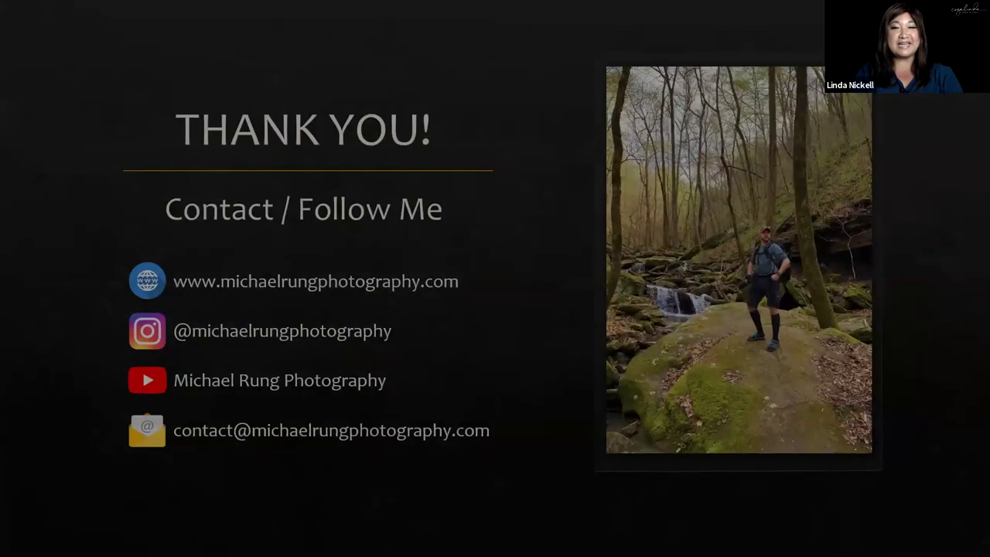